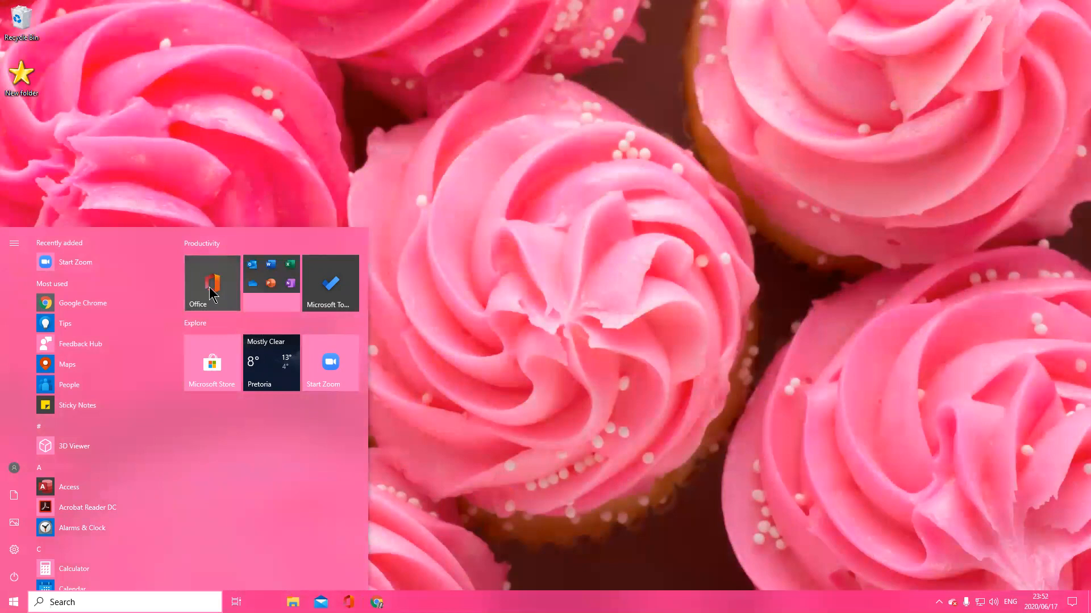
- Open the Office app from Start to view its available apps, and close it
click(209, 288)
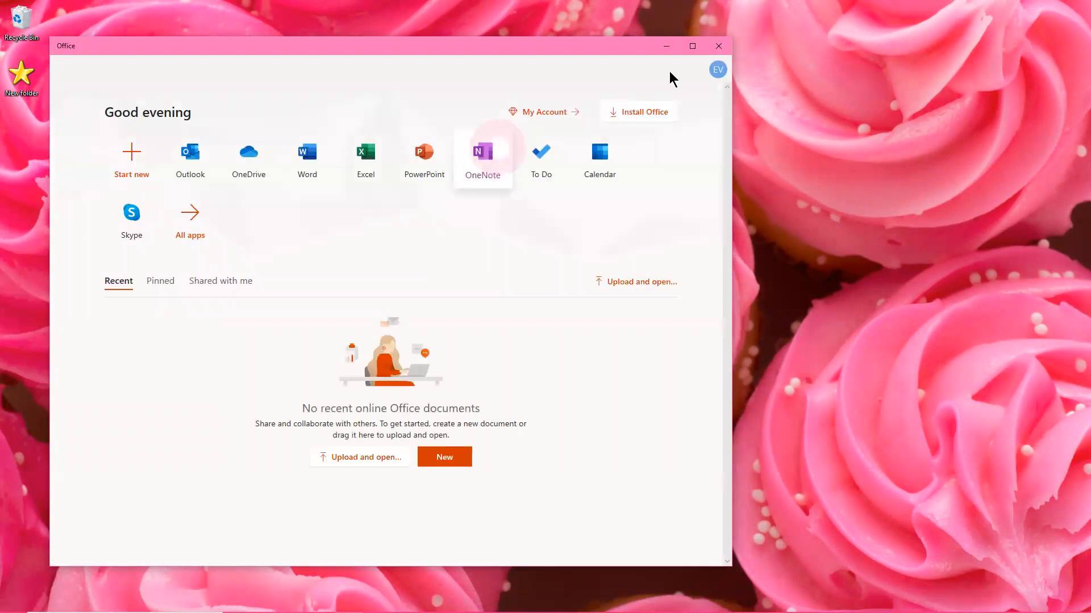
click(720, 44)
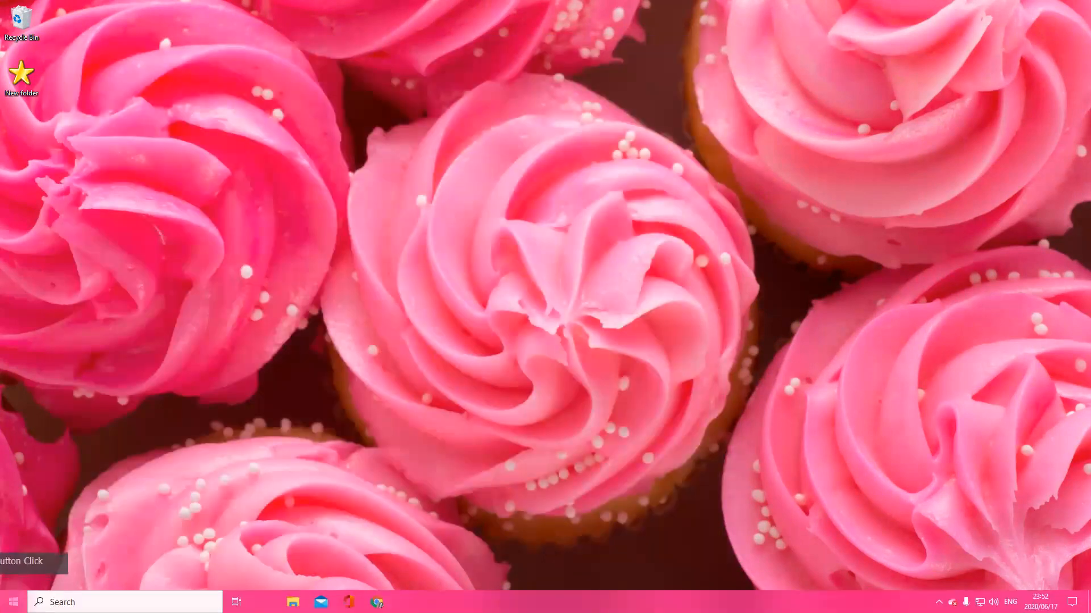
- Find OneNote for Windows 10 in the list of installed apps and pin it to the taskbar
click(13, 602)
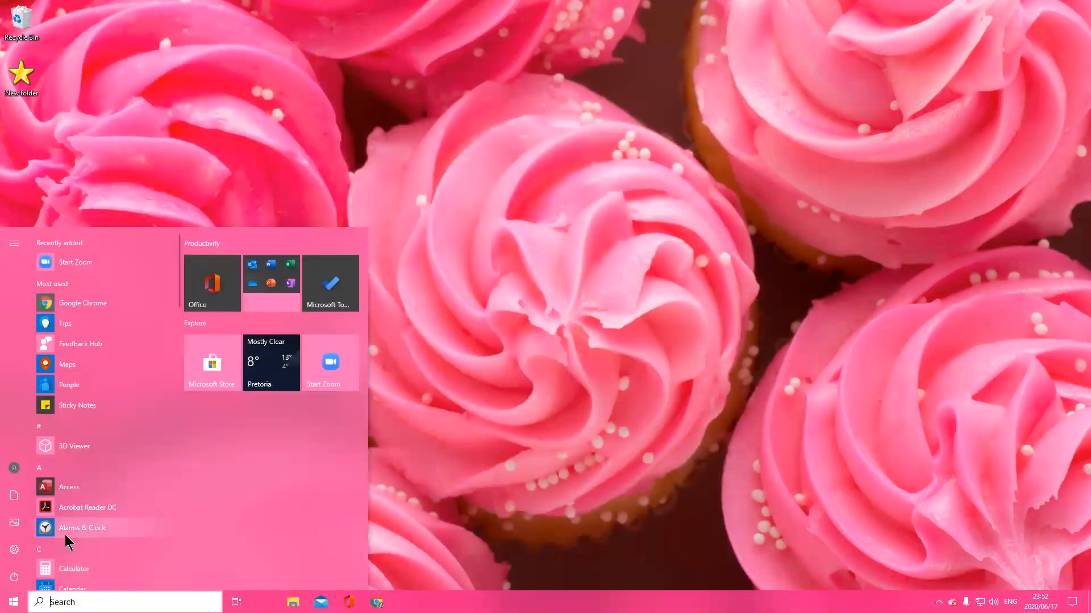
scroll(65, 537, down, 5)
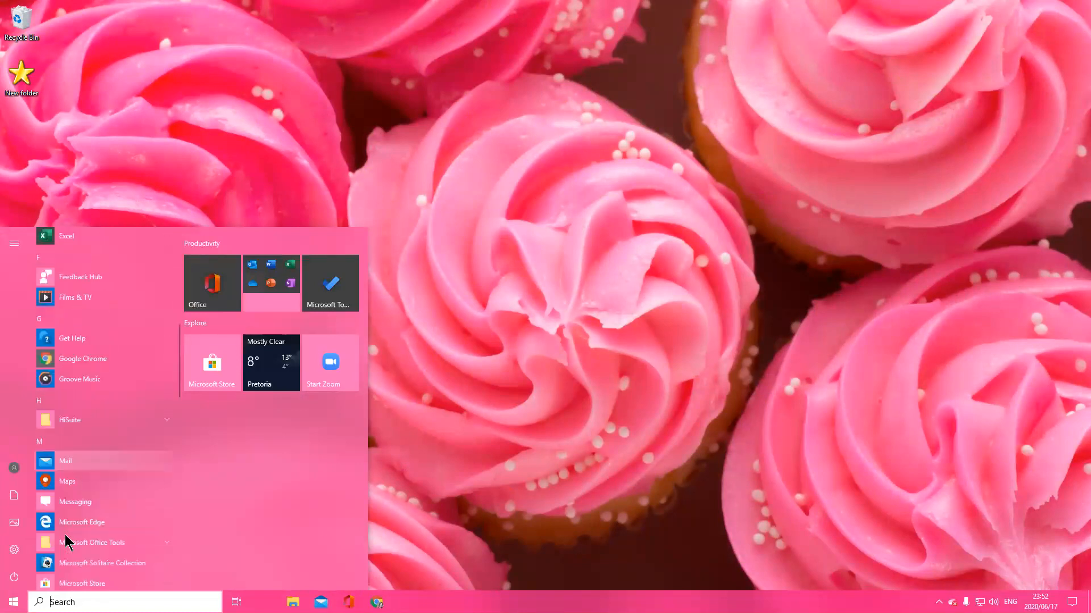
scroll(66, 529, down, 3)
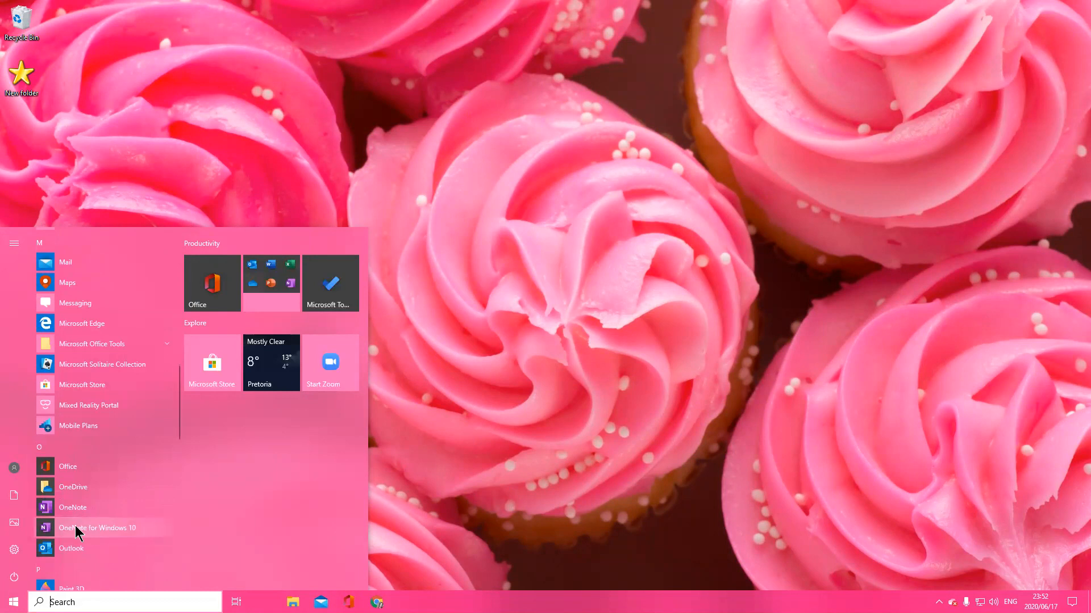
right_click(77, 532)
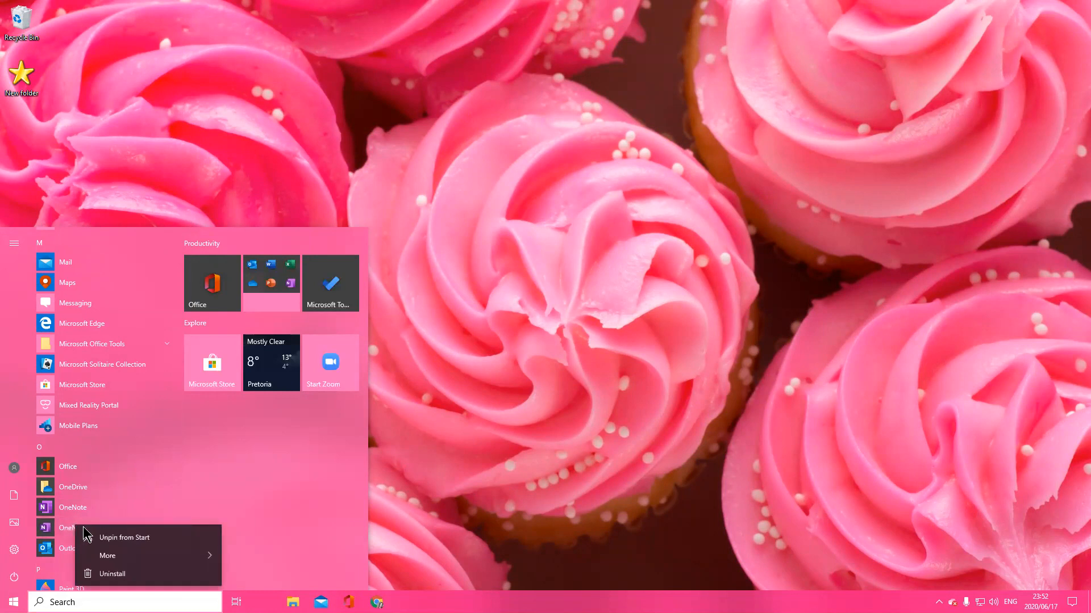
mouse_move(116, 560)
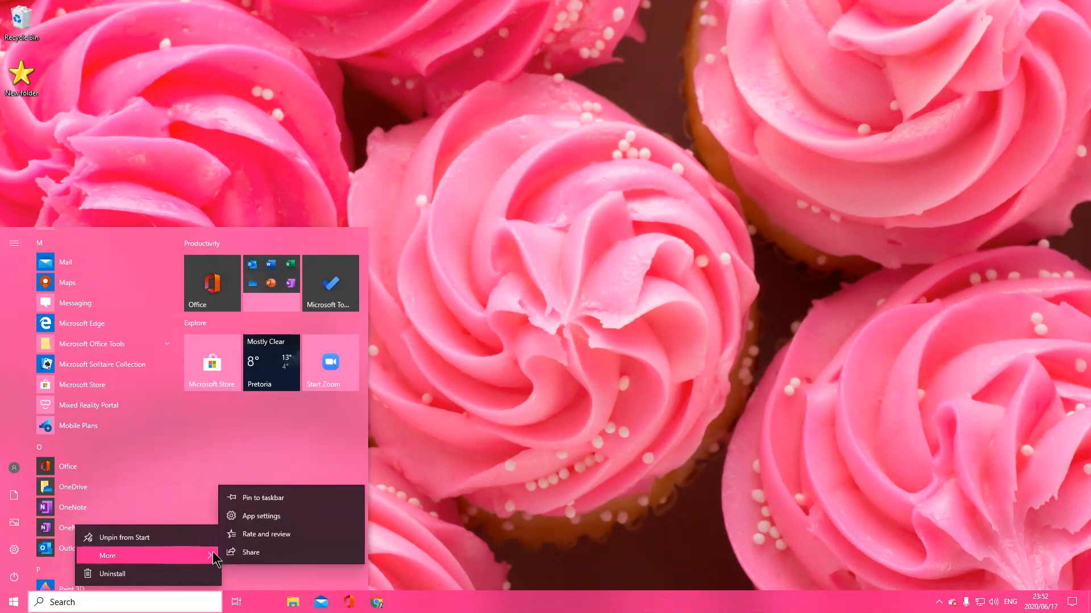
click(275, 500)
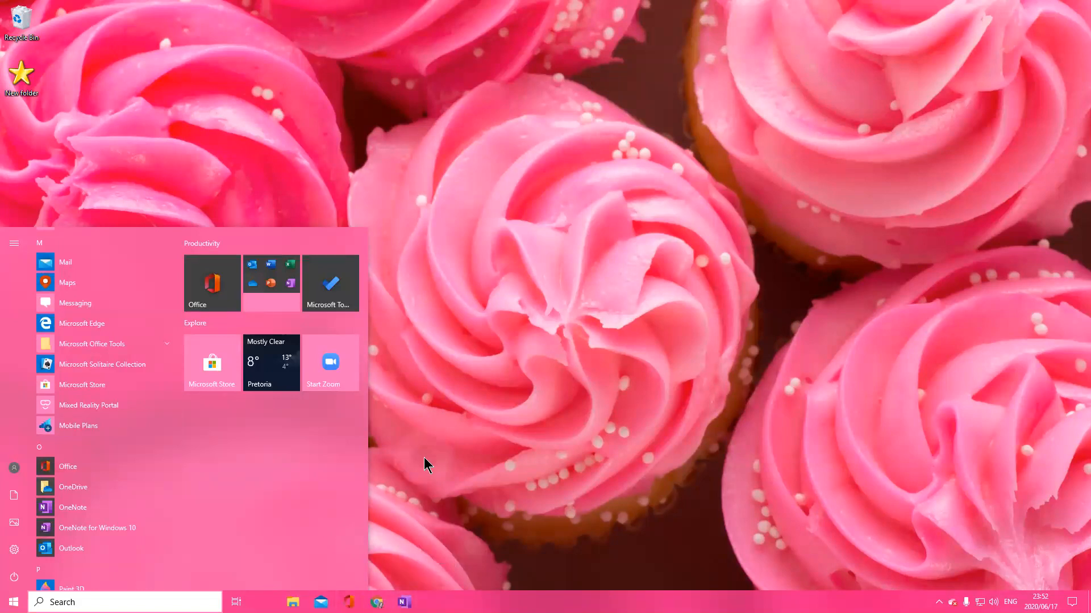
- Expand the Office app folder under Productivity in Start to look at the OneNote tile, and close Start
drag(80, 531, 267, 450)
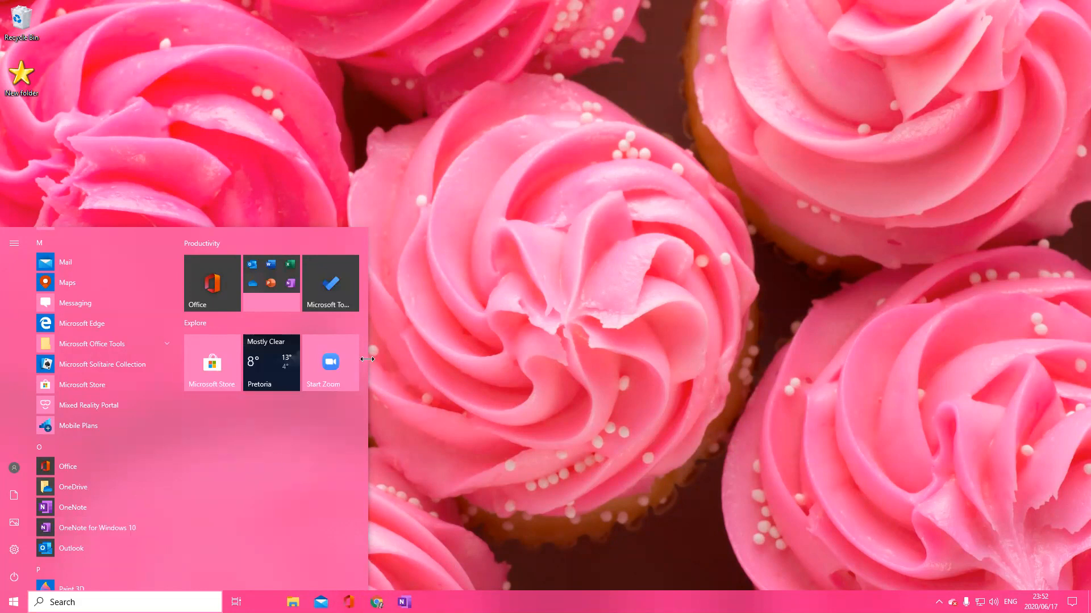
click(287, 290)
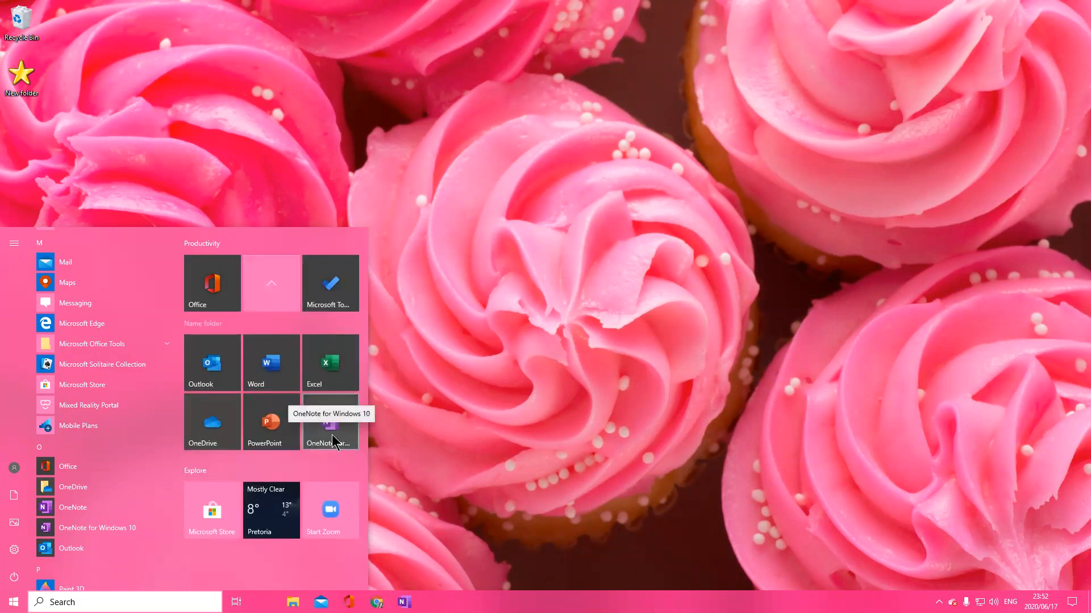
click(433, 492)
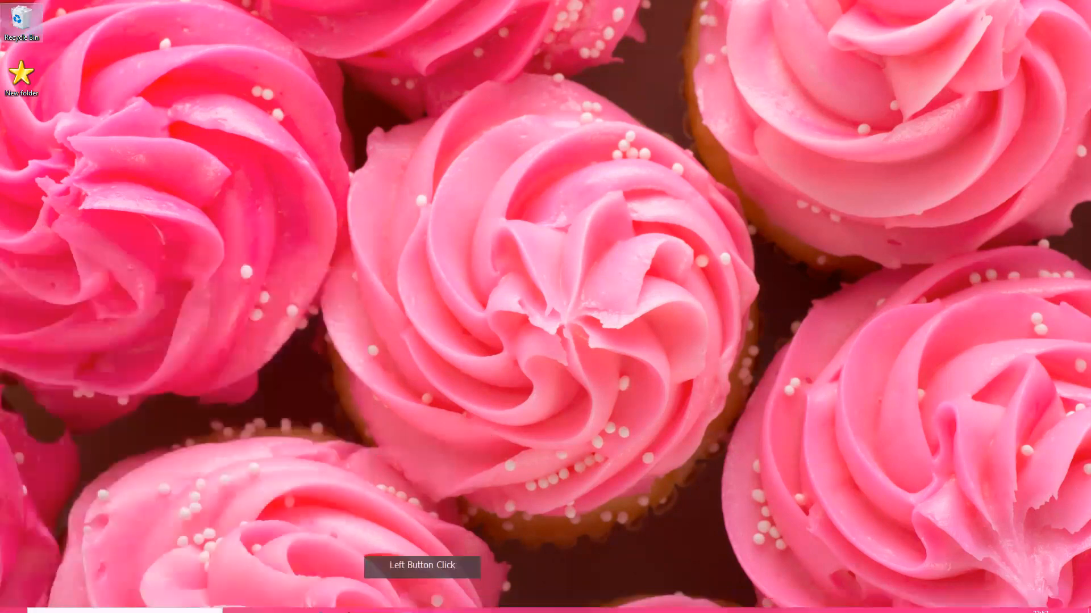
- Launch OneNote for Windows 10, get past the welcome screen with the signed-in account, and maximize the window
click(403, 602)
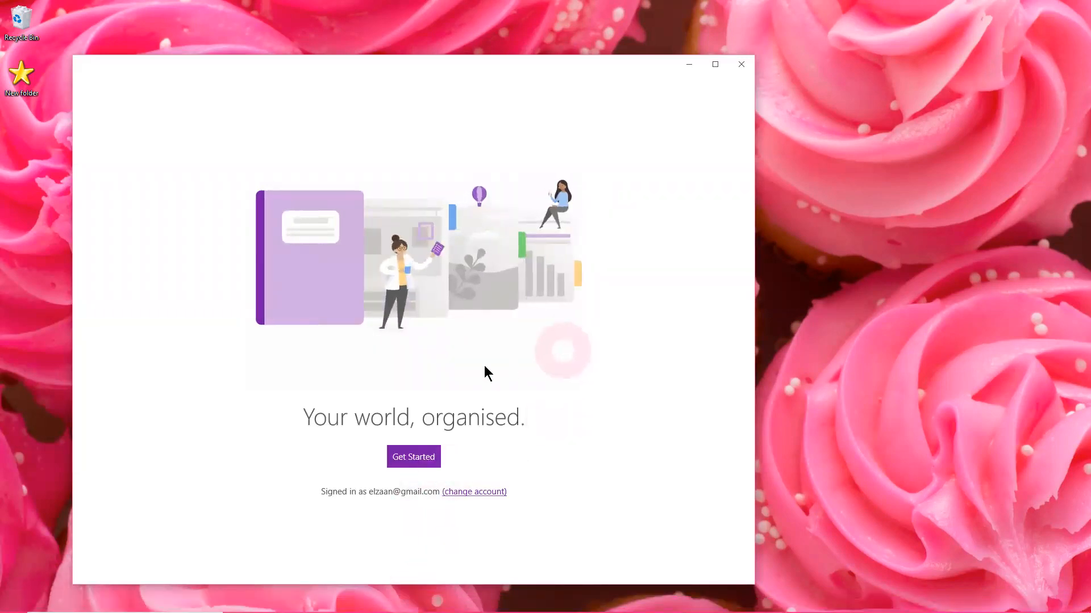
click(413, 456)
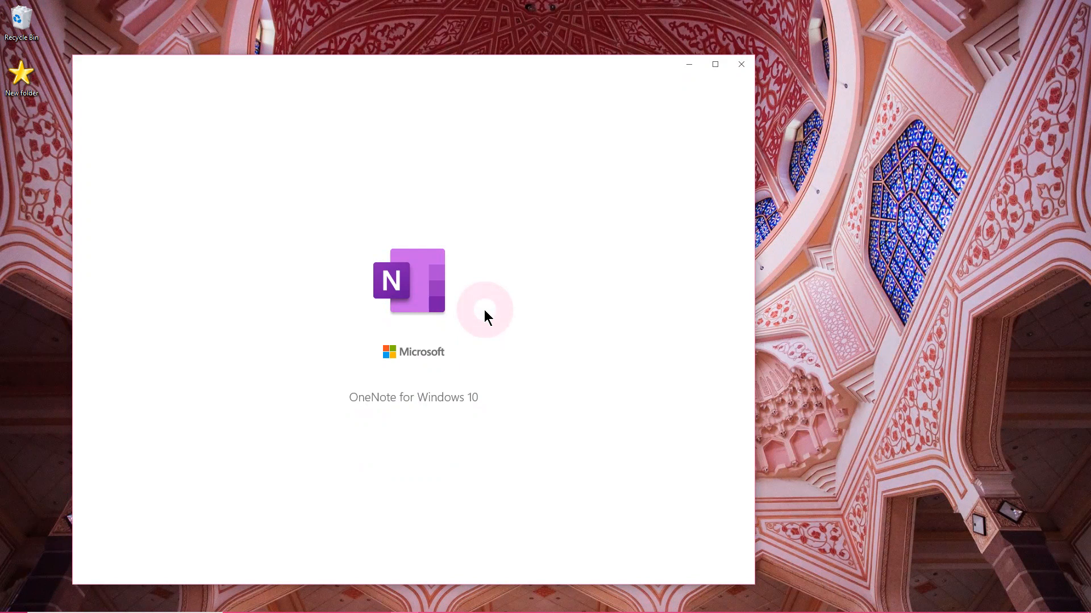
click(484, 277)
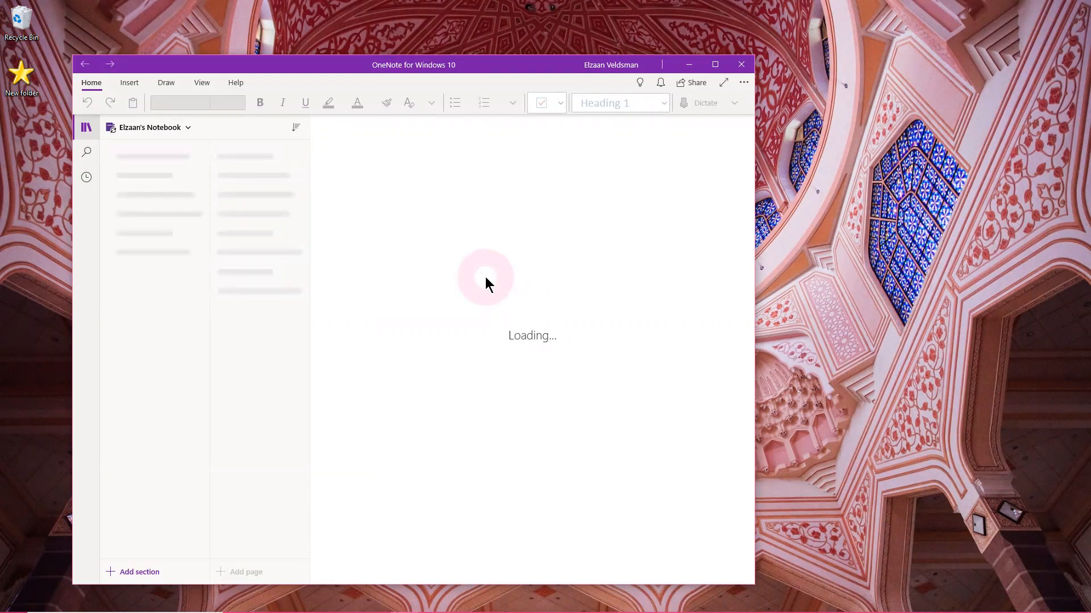
click(721, 65)
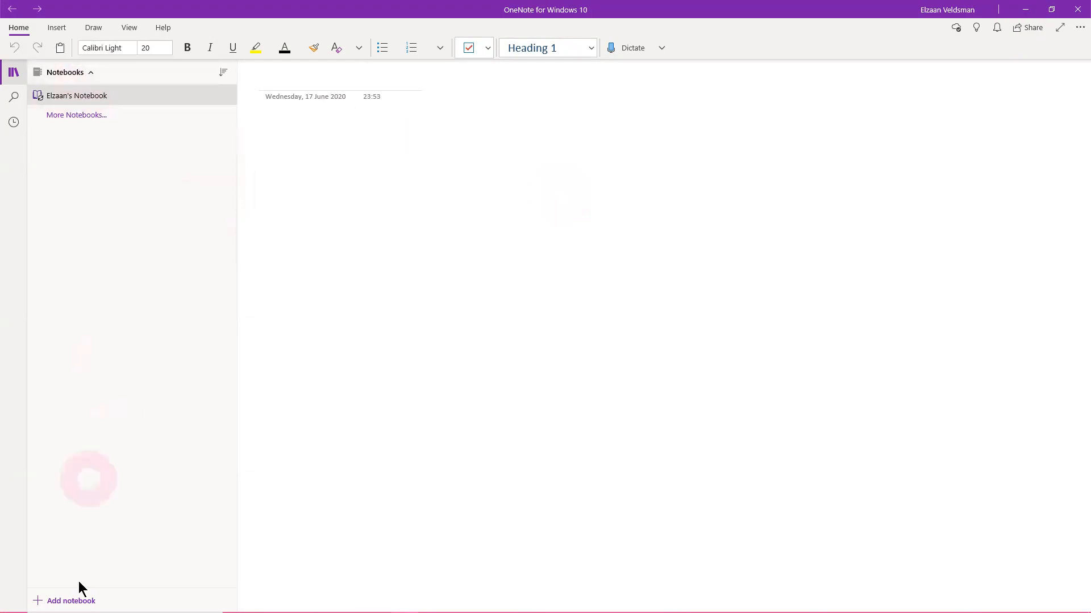
- Try to create a new notebook named "Studies"
mouse_move(77, 611)
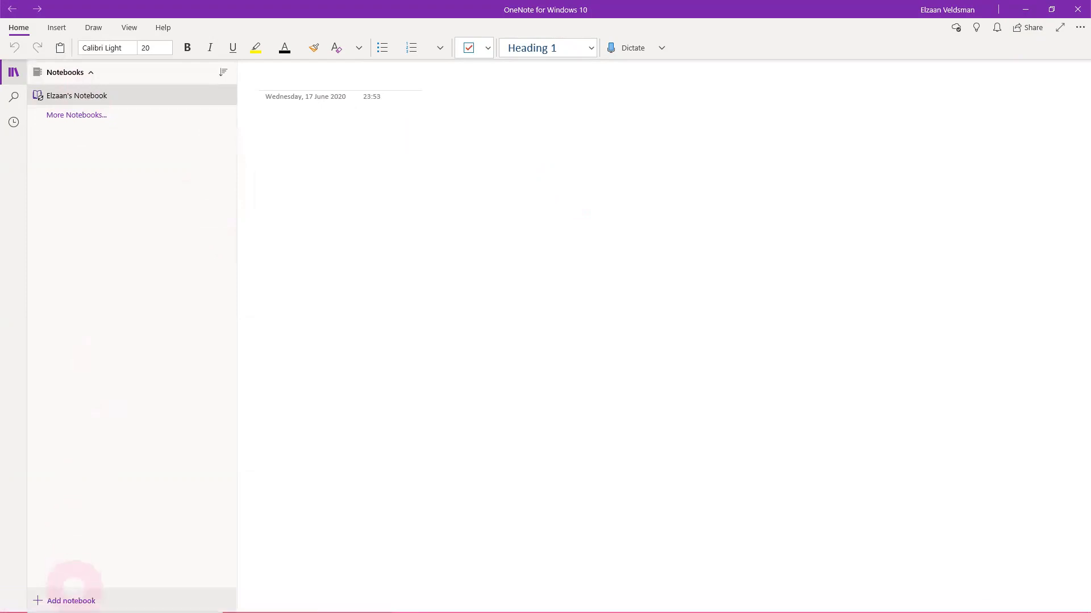
click(71, 601)
click(470, 305)
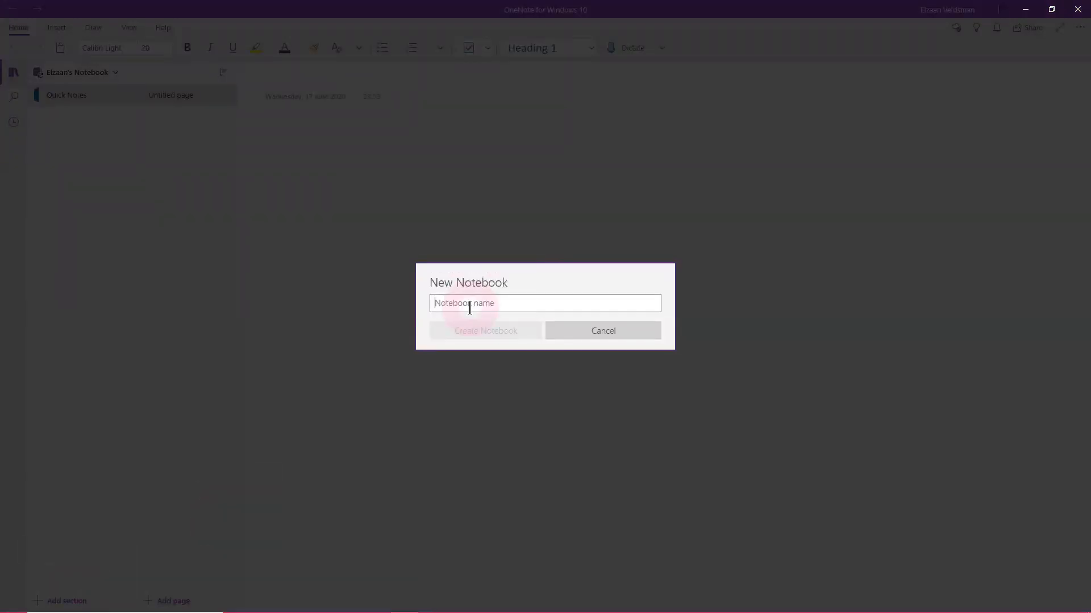
text(Studi)
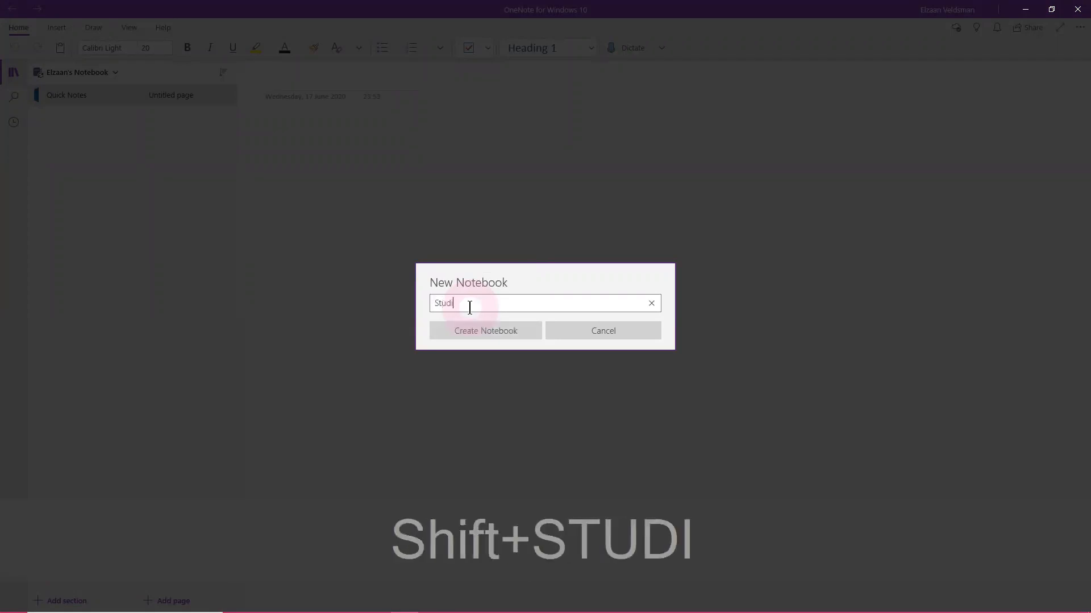
text(es)
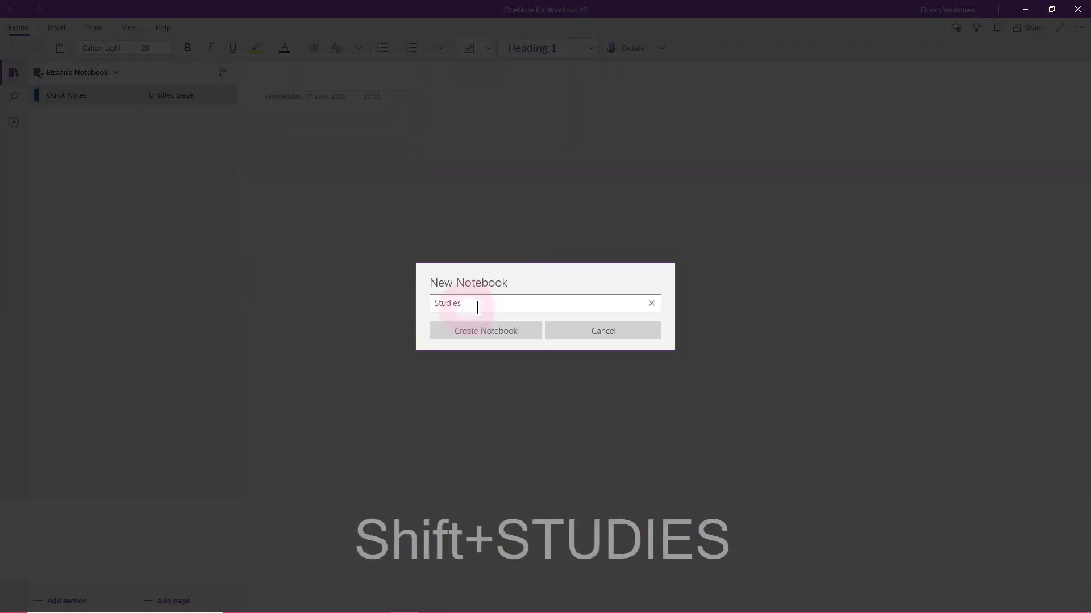
click(506, 332)
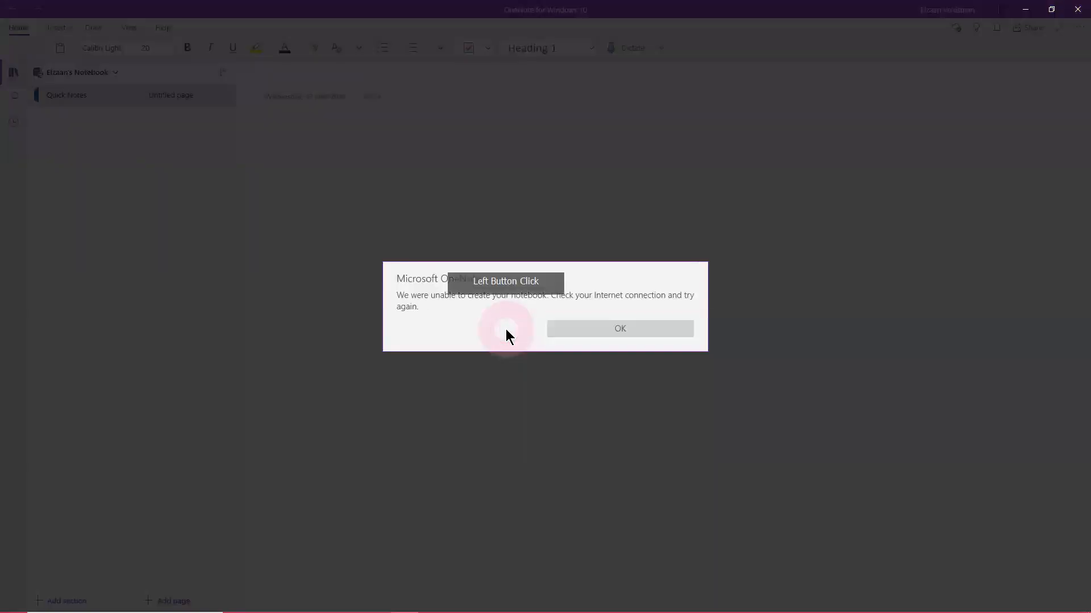
click(588, 322)
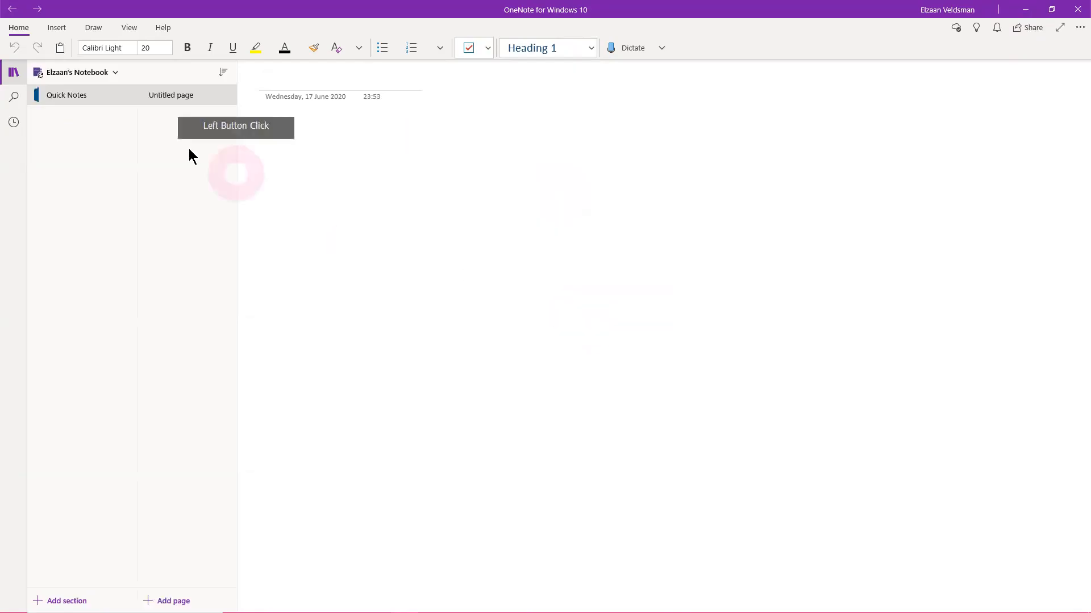
- Add a notebook named "Studies" from the notebook list
click(86, 73)
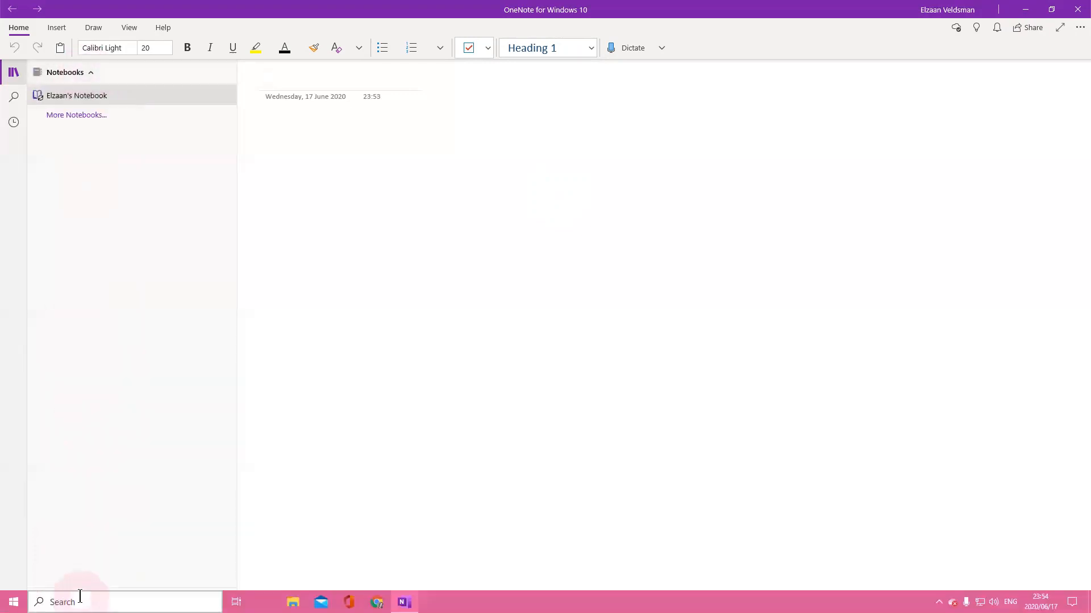
click(84, 597)
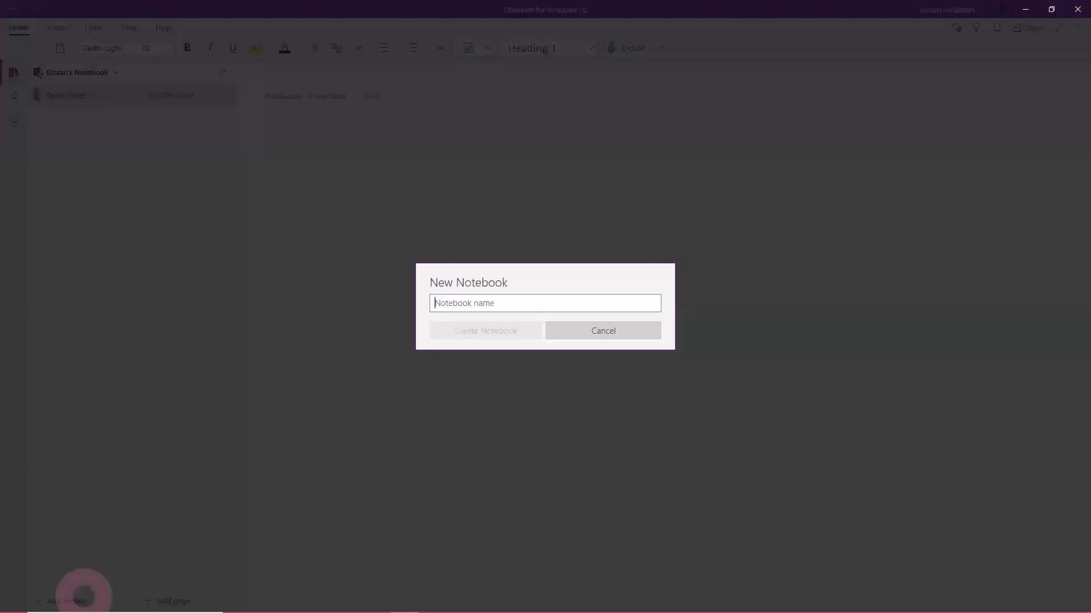
click(480, 302)
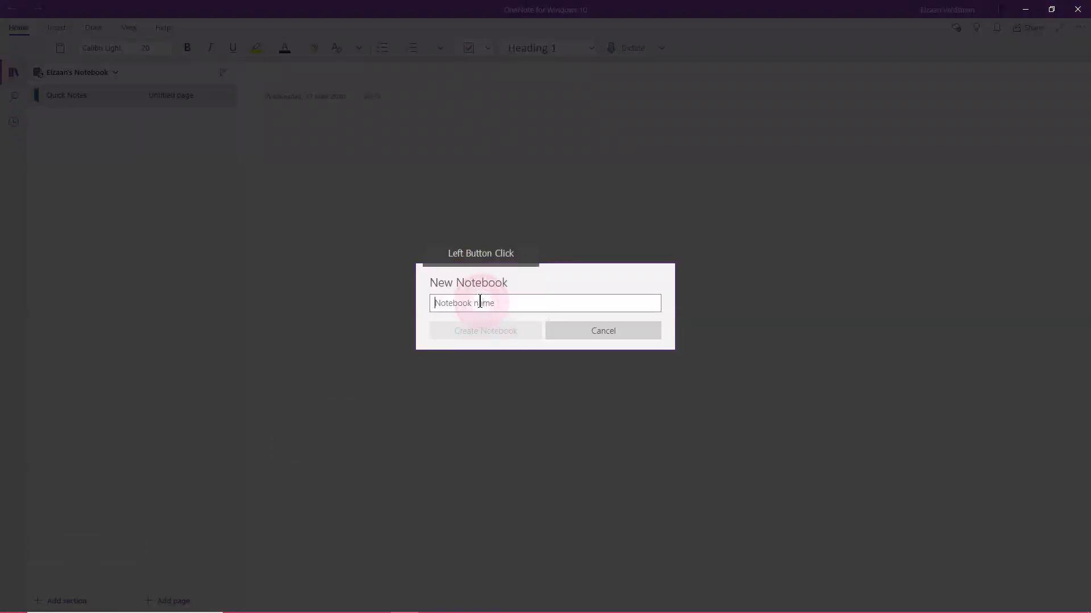
text(Stu)
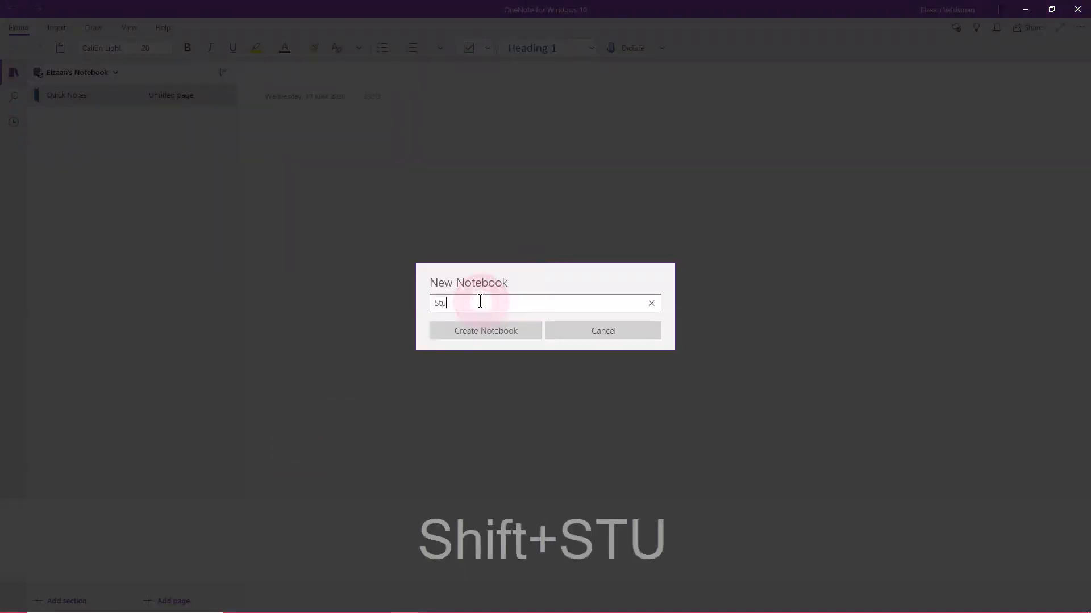
text(dies)
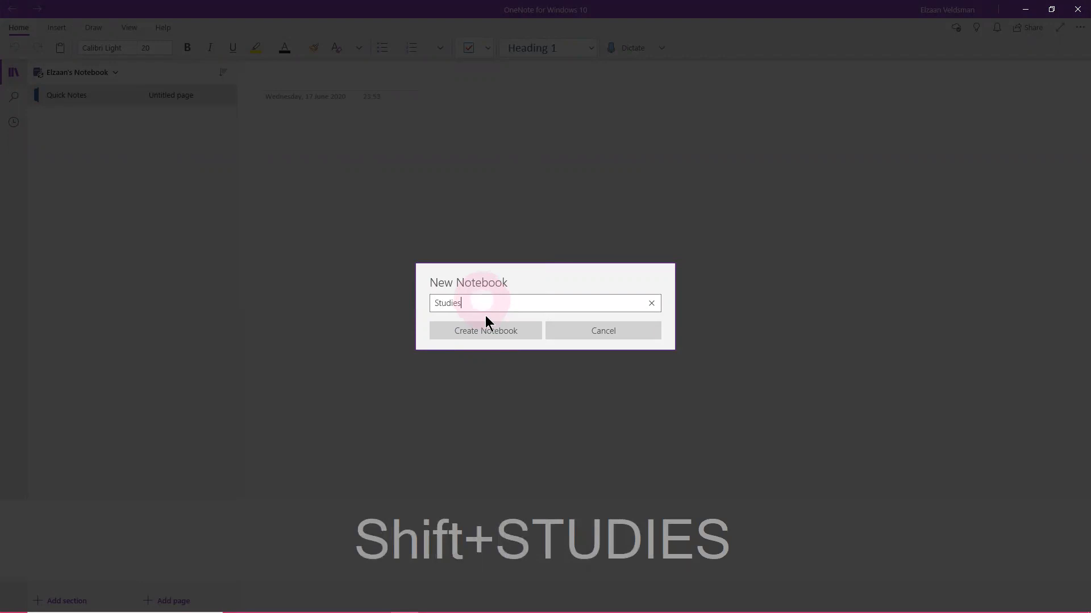
click(485, 323)
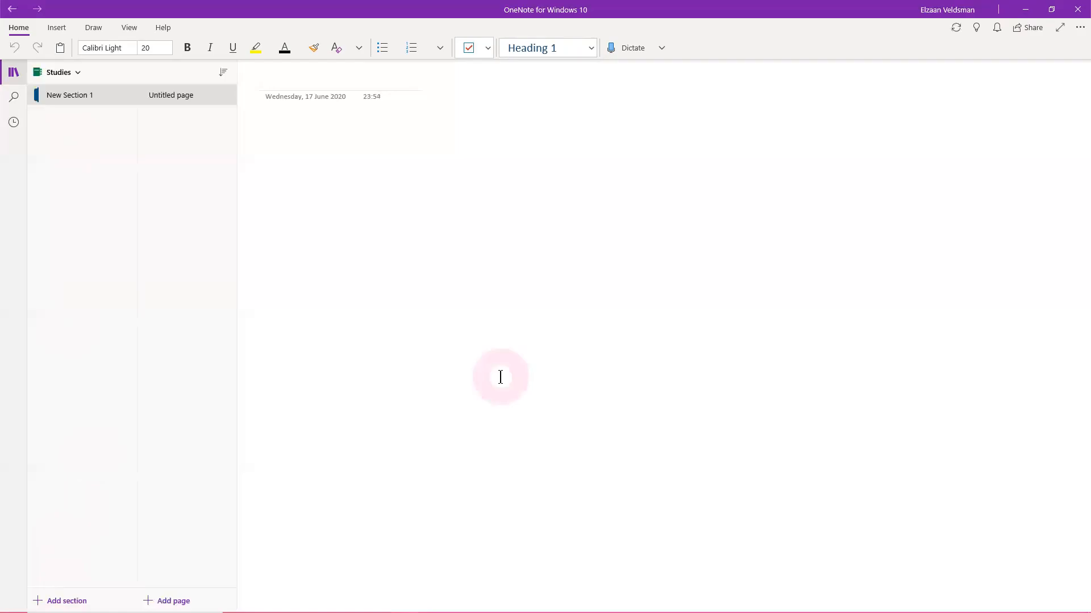
- Show the notebook list, minimize and restore the OneNote window, and open the Studies notebook
click(79, 74)
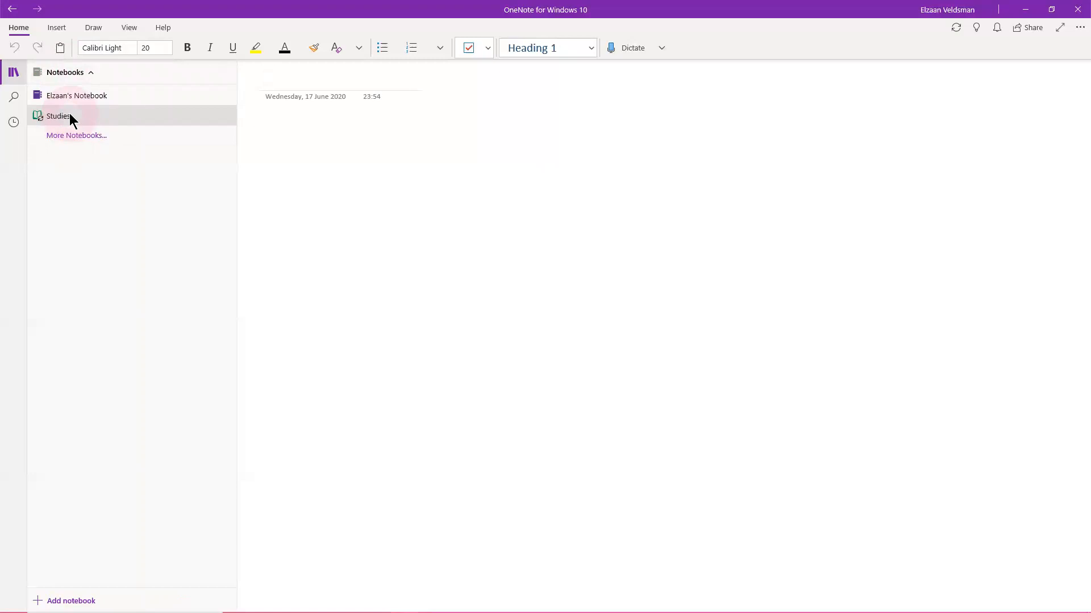
click(1026, 8)
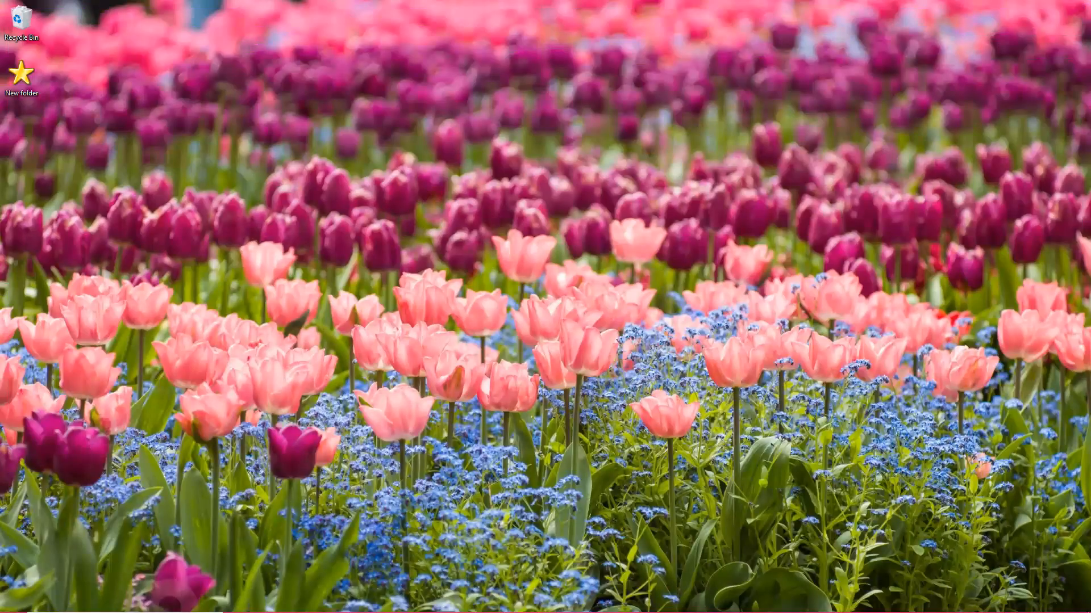
mouse_move(216, 612)
click(404, 601)
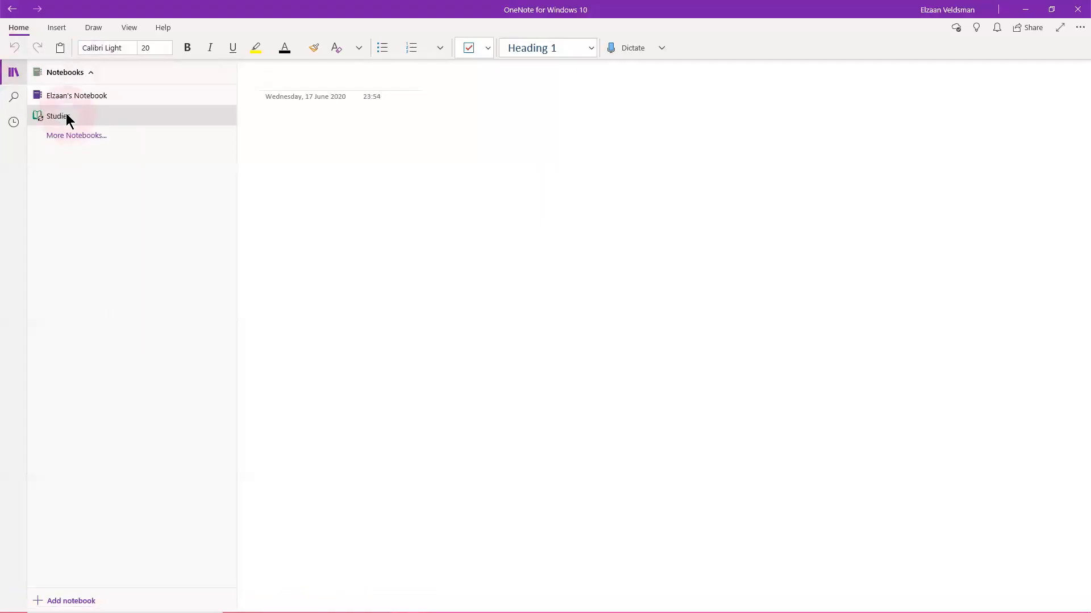
click(67, 116)
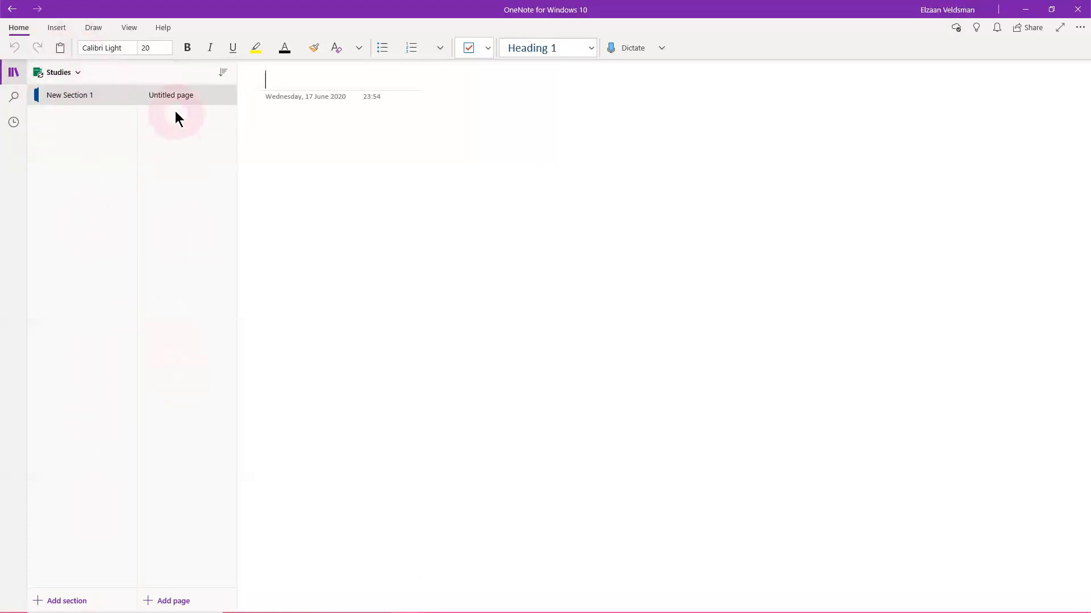
- Rename the notebook's section "New Section 1" to "Online Studies"
click(71, 94)
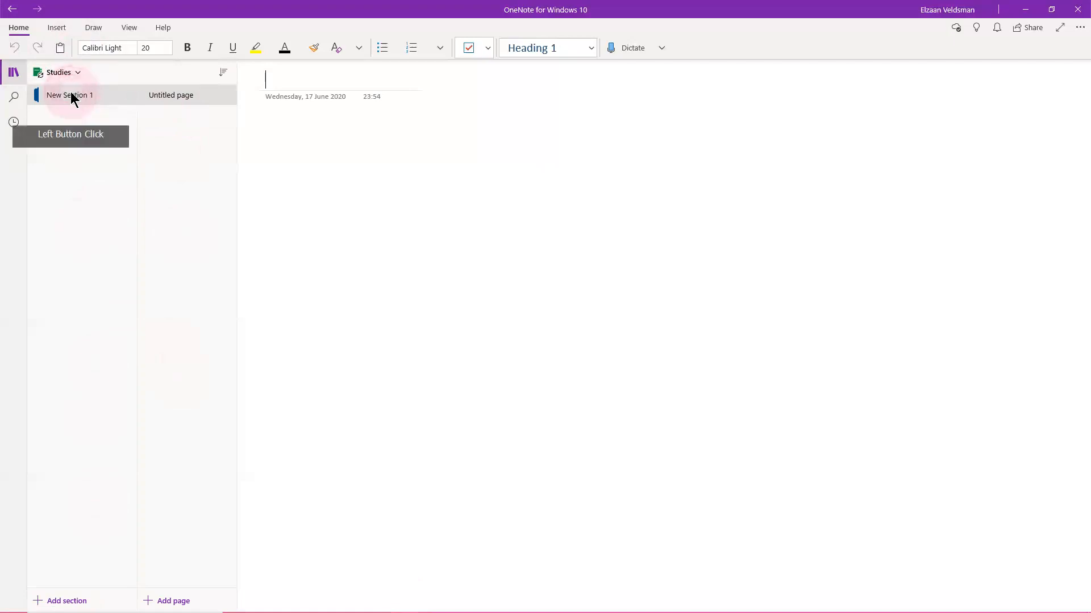
right_click(71, 96)
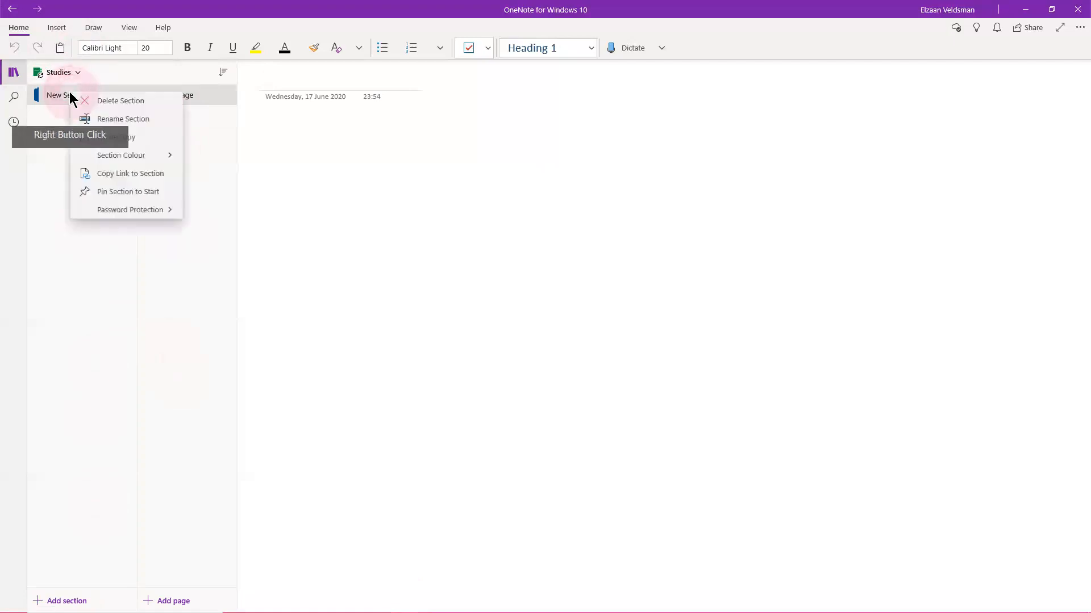
click(105, 119)
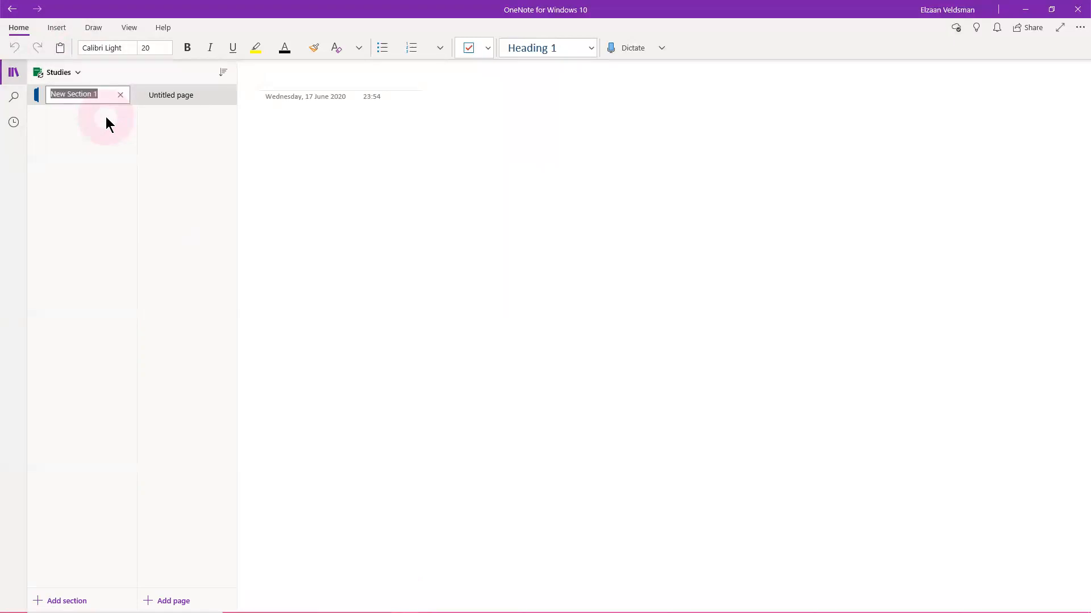
text(On)
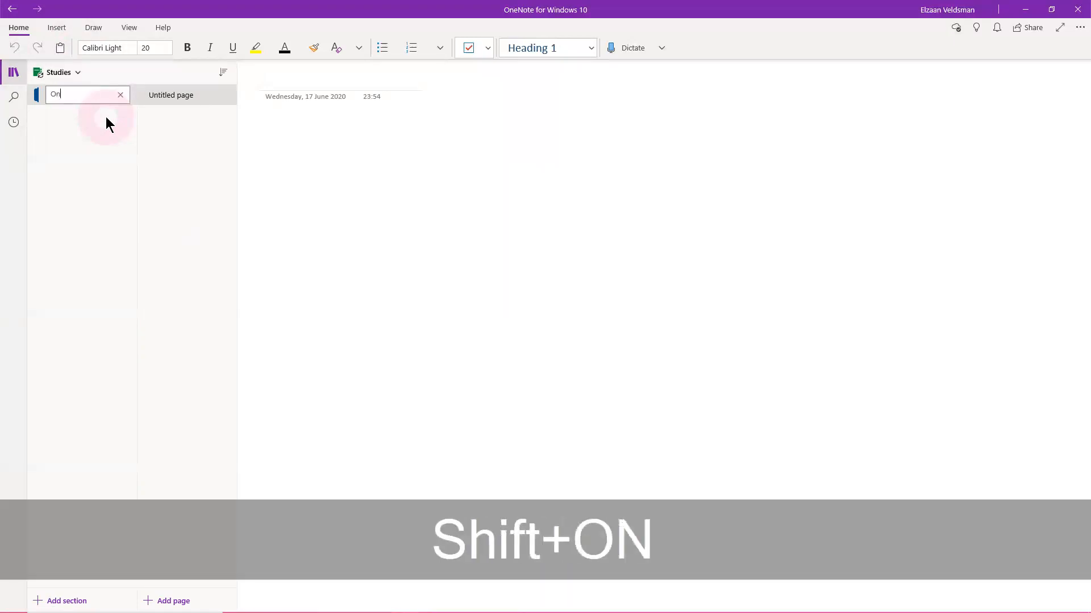
text(line S)
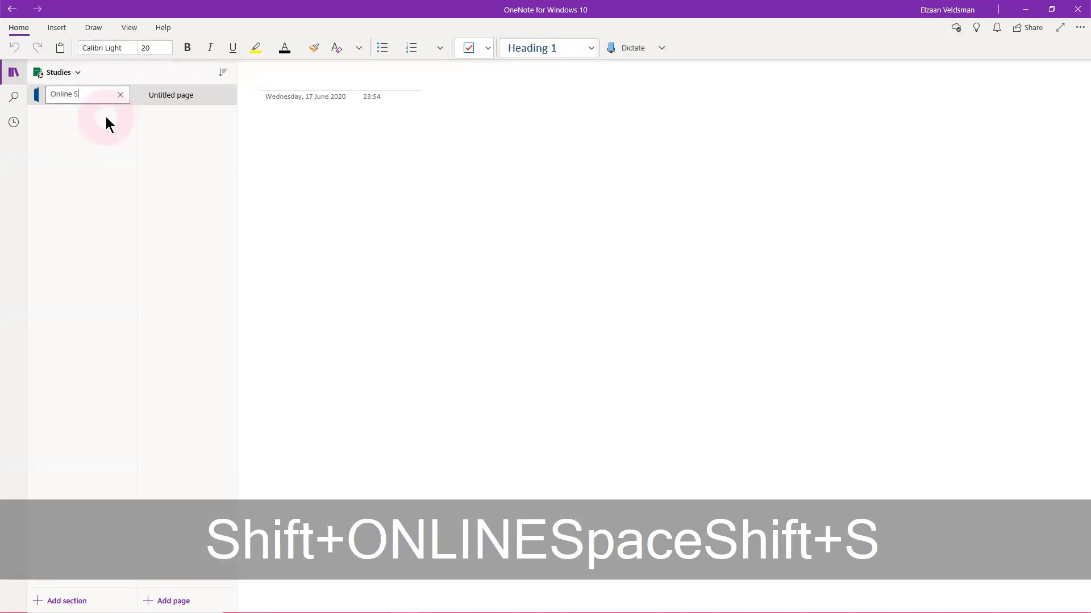
text(tudies)
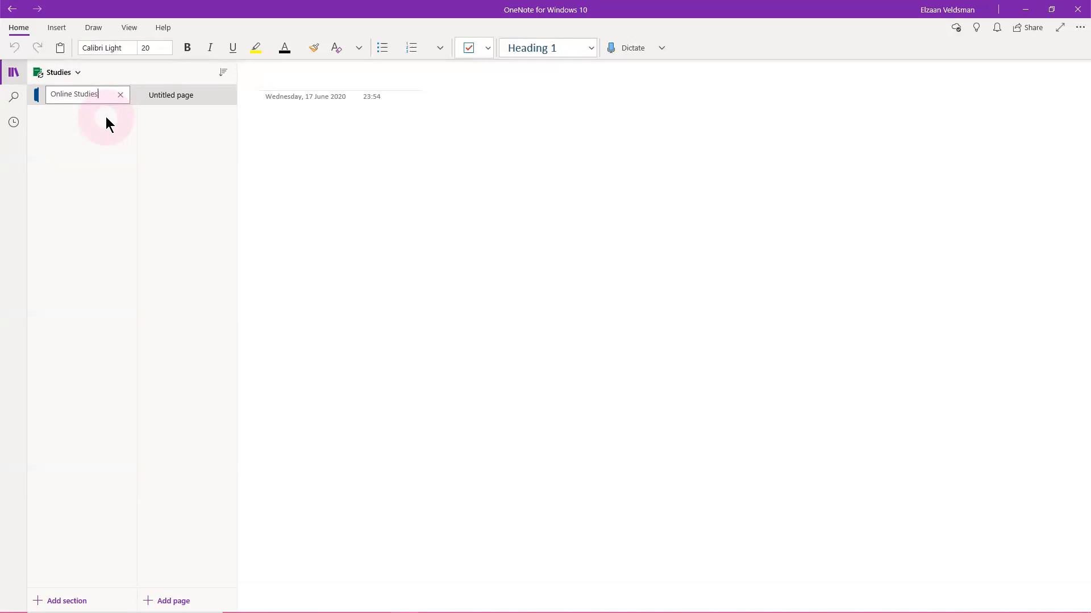
- Rename the untitled page in the Online Studies section to "Assessment 1"
right_click(172, 95)
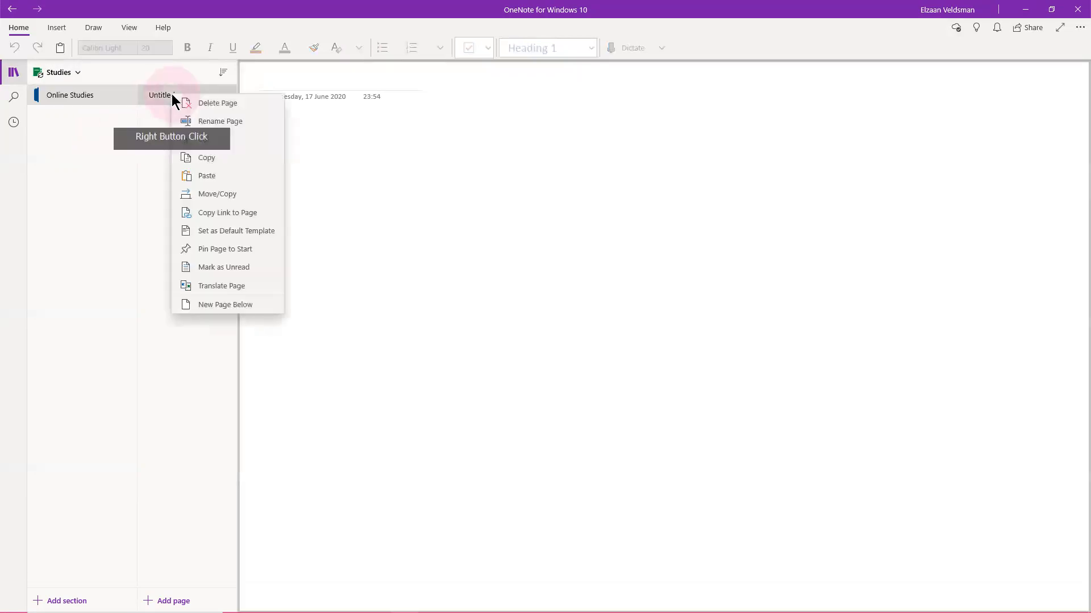
click(208, 121)
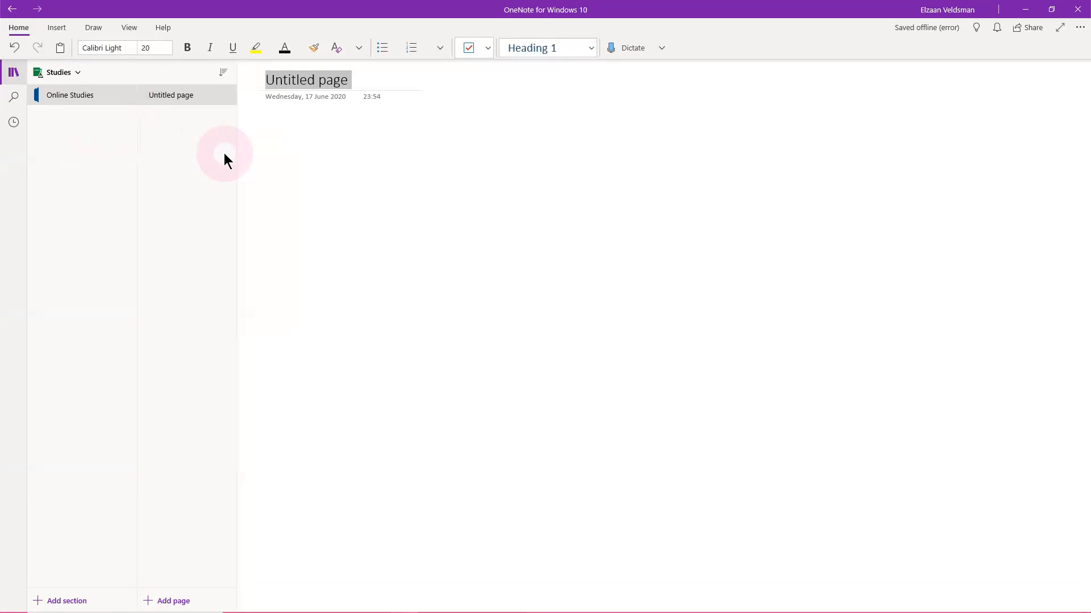
text(////////)
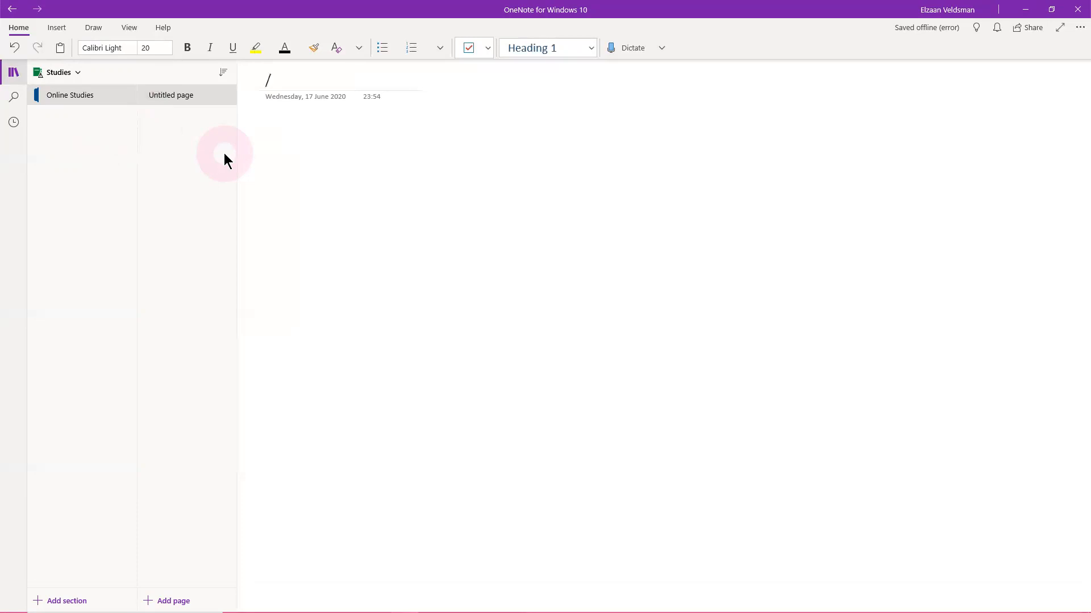
key(BackSpace)
key(BackSpace)
key(BackSpace)
key(BackSpace)
key(BackSpace)
key(BackSpace)
key(BackSpace)
key(BackSpace)
text(As)
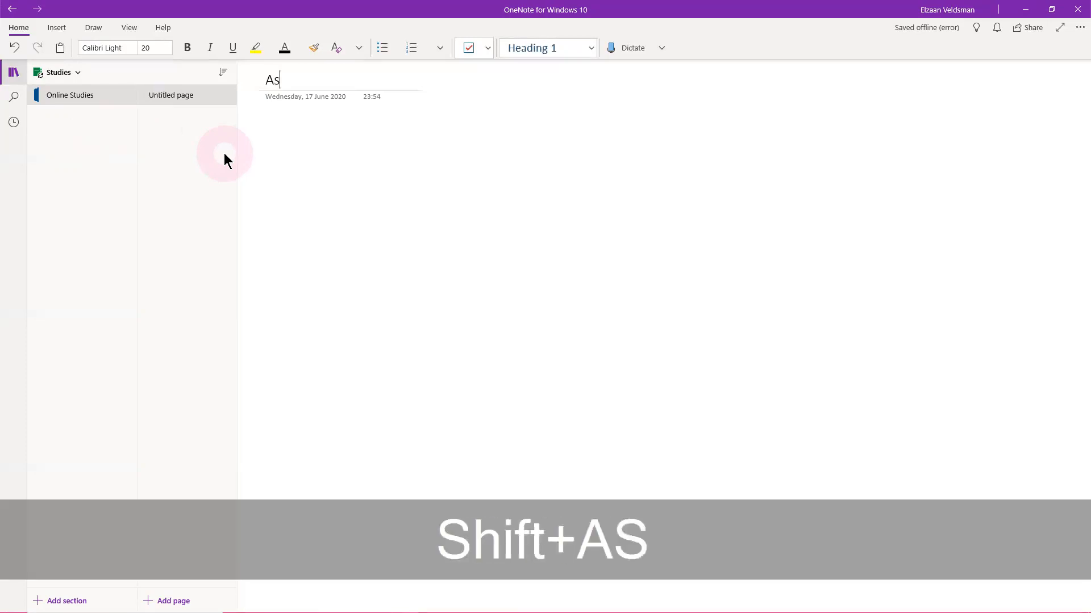
text(sessment 1)
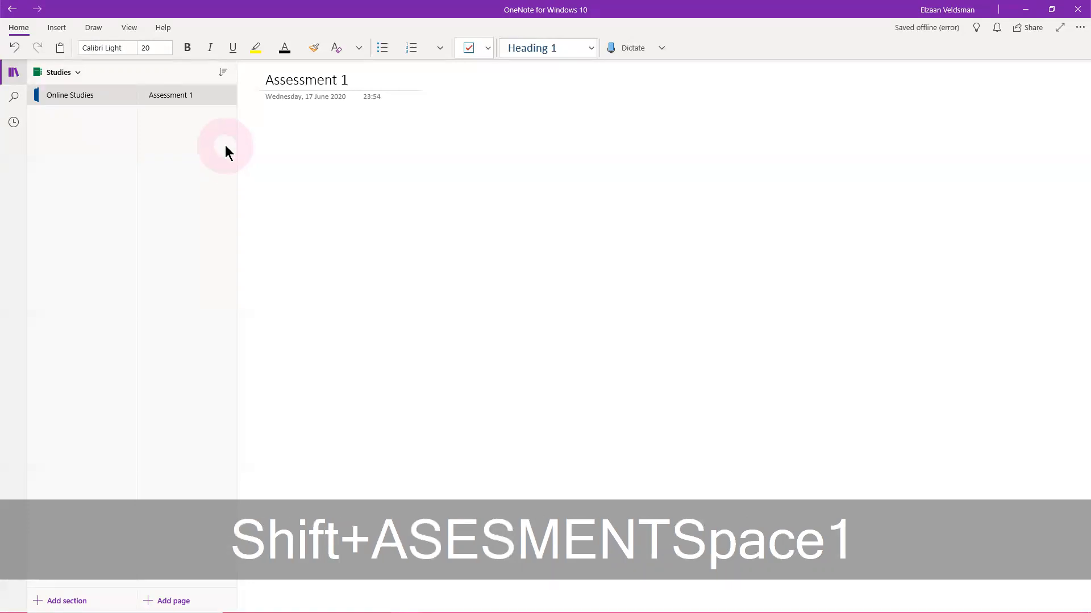
click(216, 165)
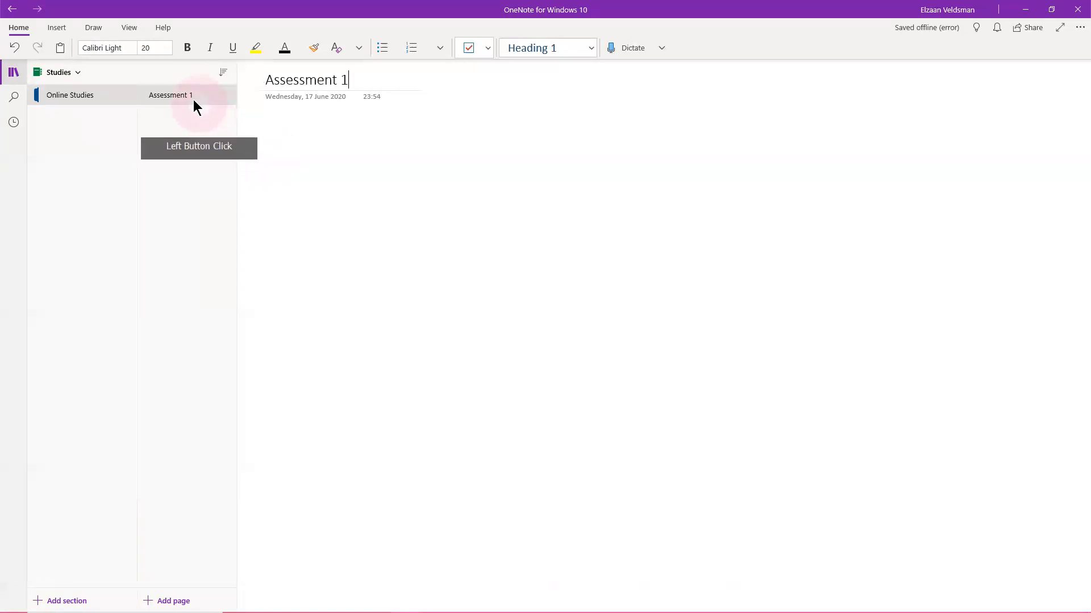
- Add a new page to the Online Studies section and make it a subpage of Assessment 1
right_click(193, 100)
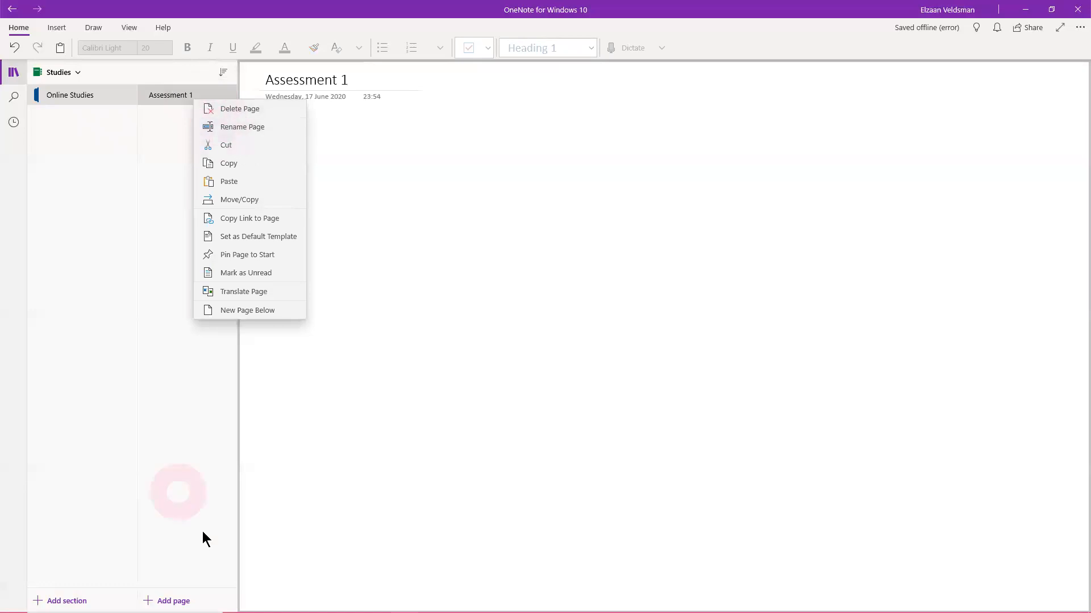
click(173, 601)
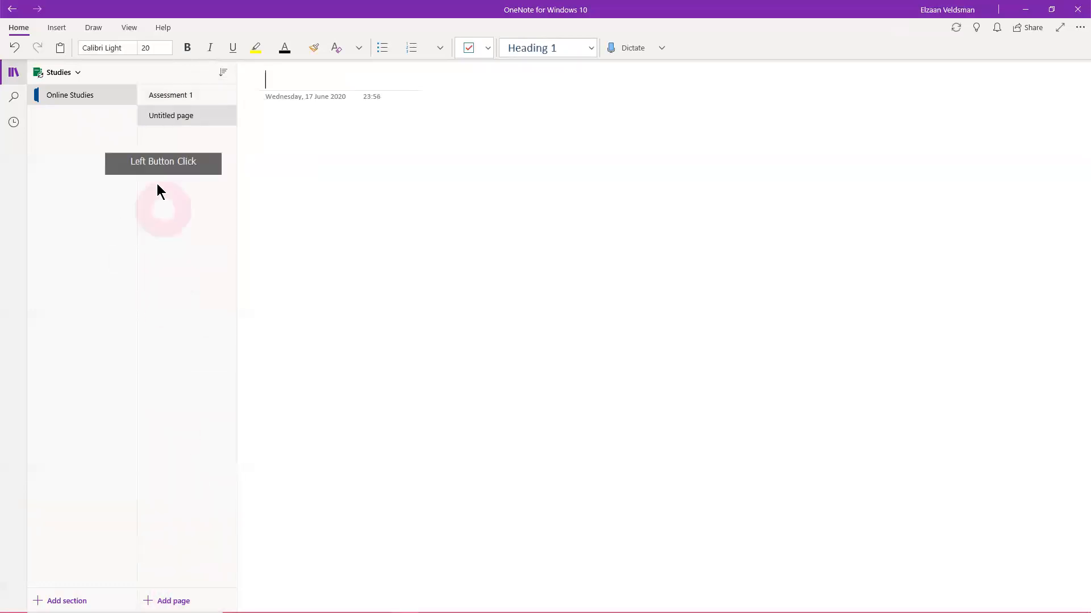
right_click(188, 115)
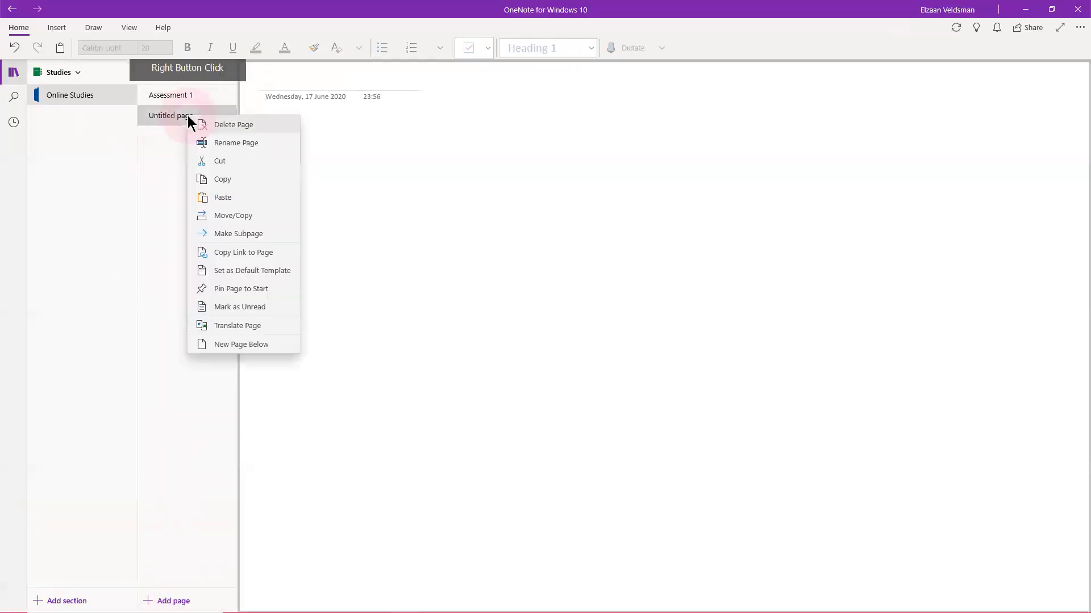
click(243, 234)
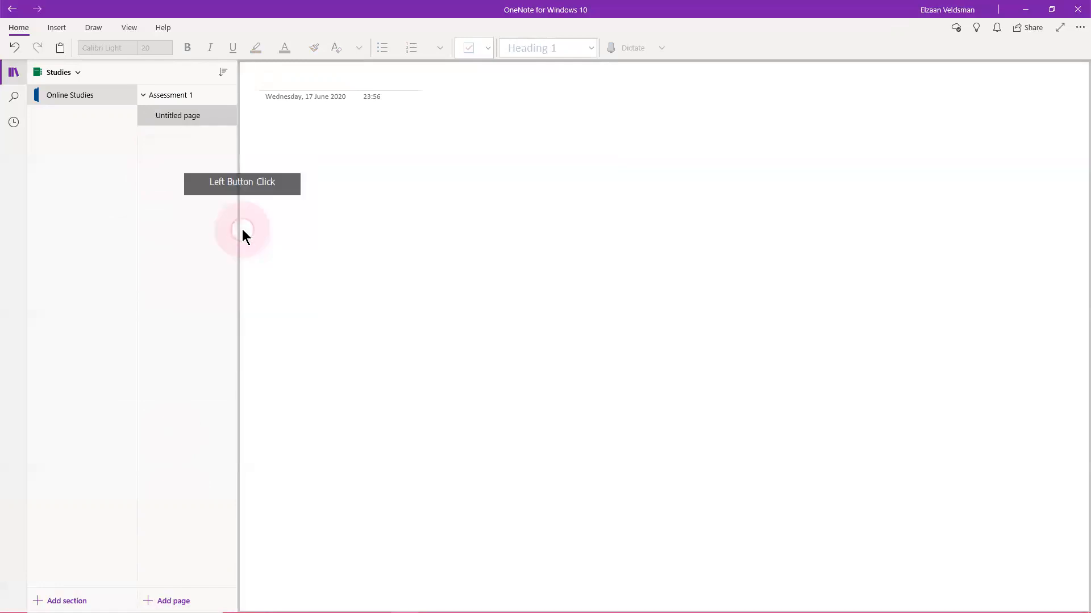
- Rename the untitled subpage under Assessment 1 to "Research"
right_click(178, 118)
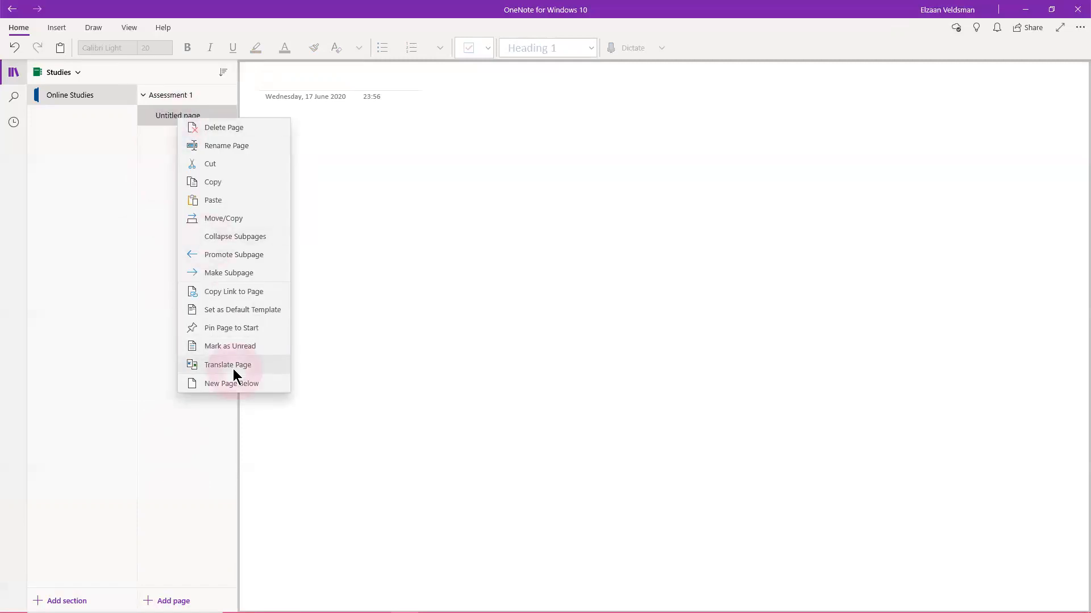
click(227, 145)
text(Research)
key(Return)
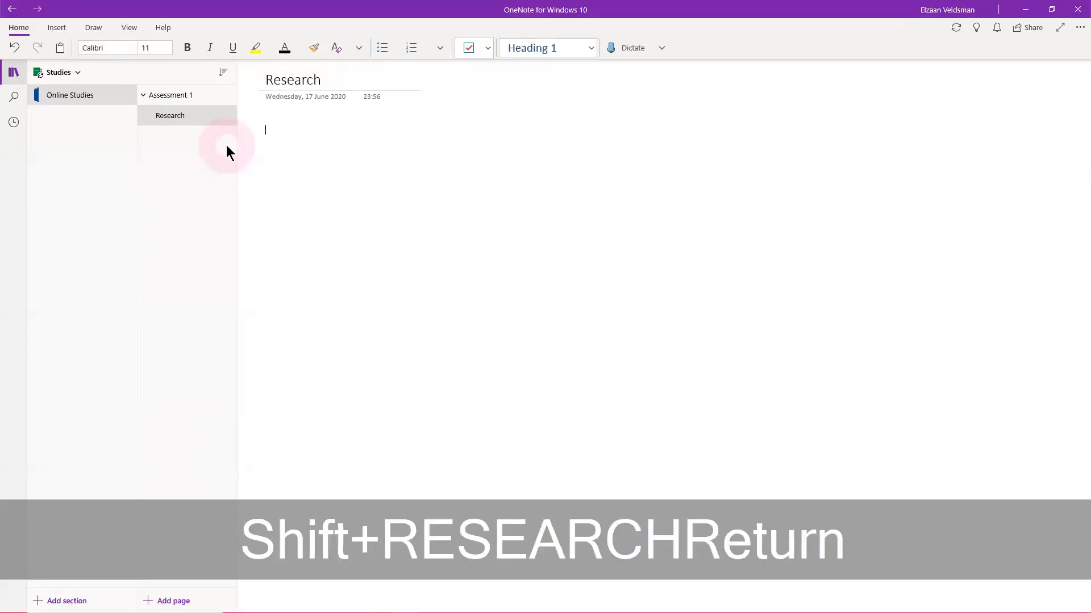
click(188, 118)
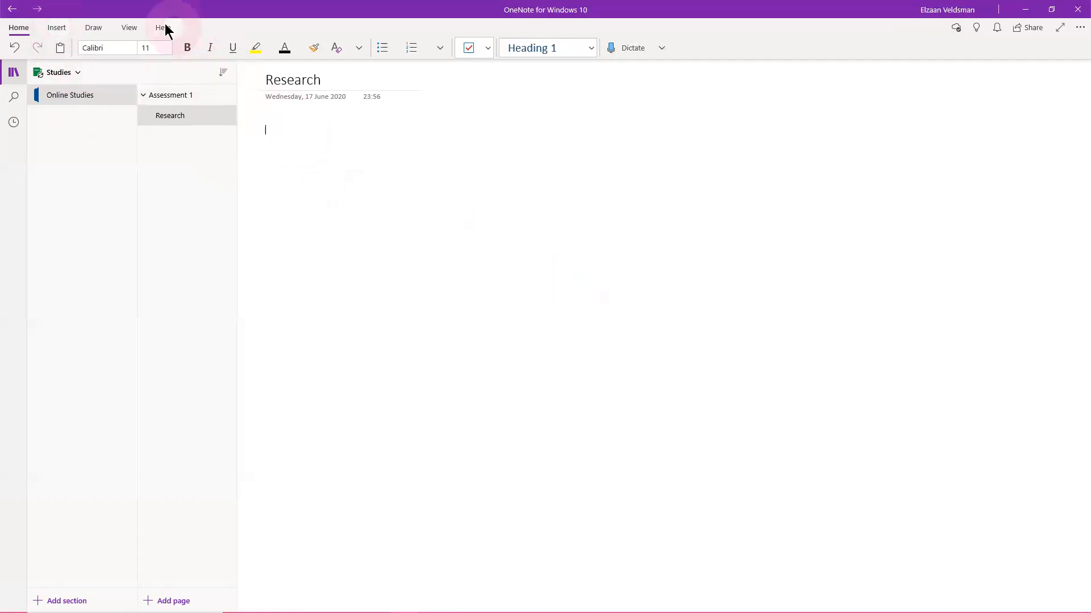
- Set the Research page's colour to pale pinkish purple and narrow the page list column
click(134, 27)
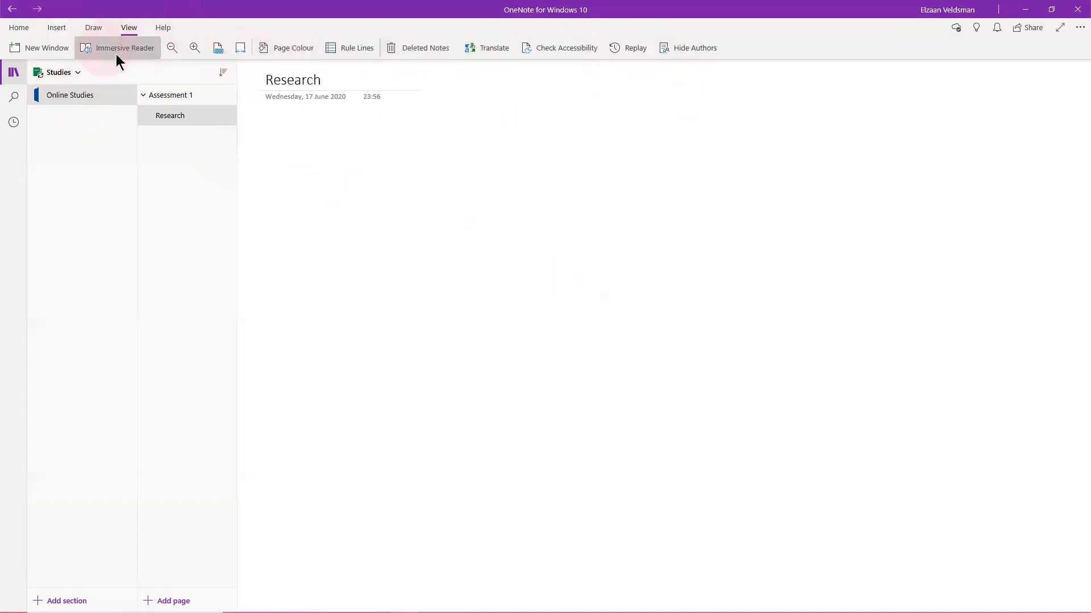
click(289, 48)
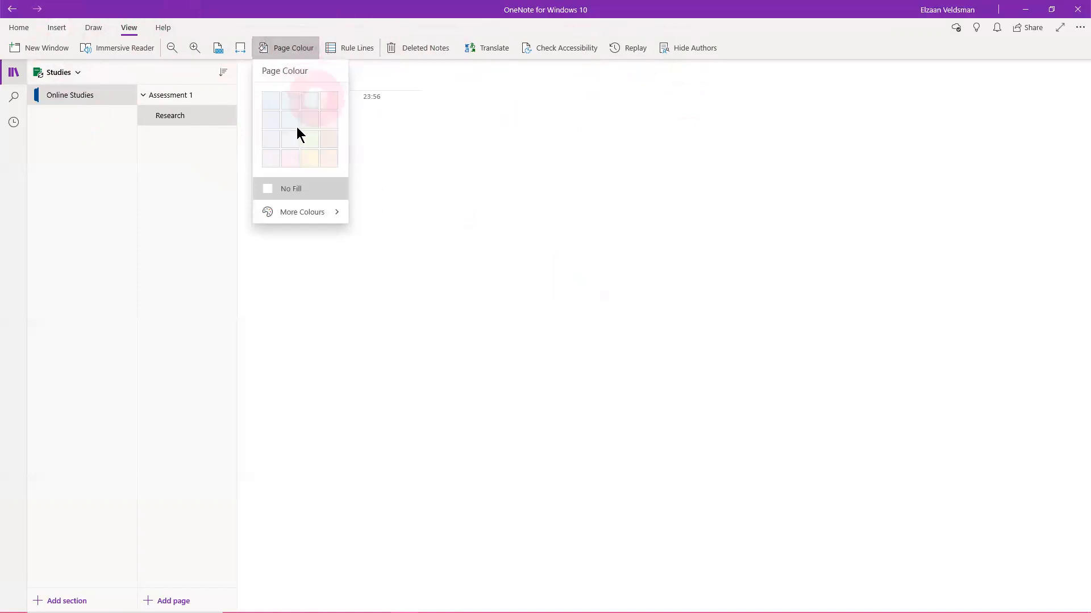
click(273, 158)
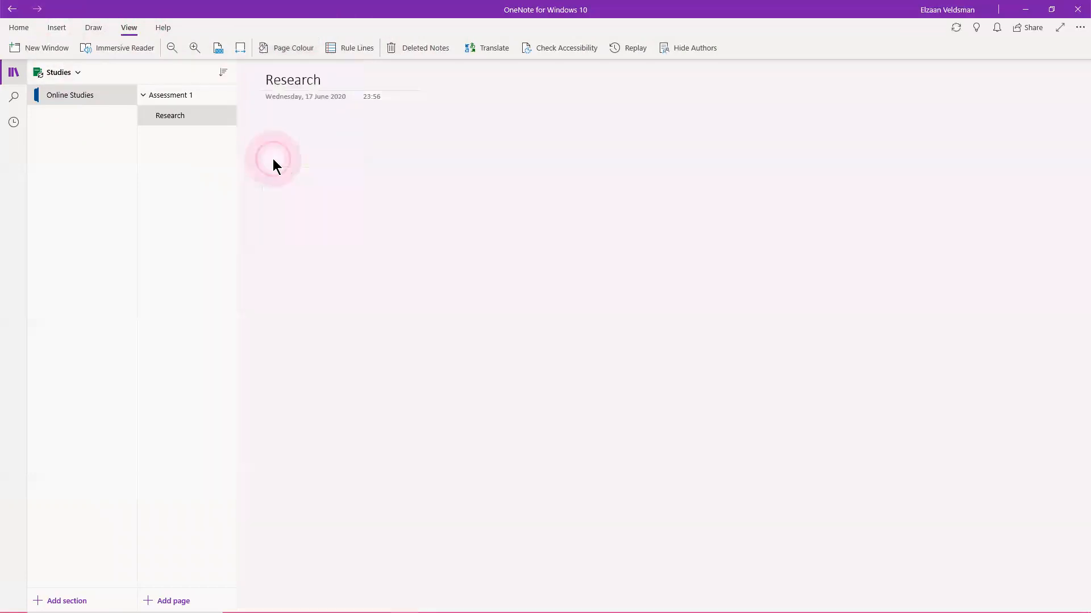
click(695, 271)
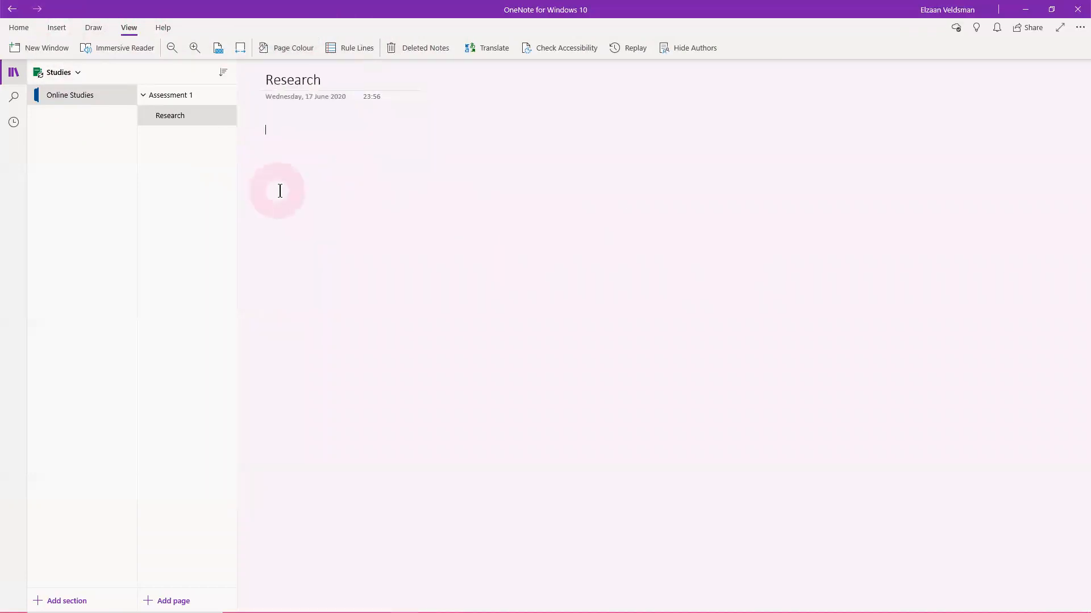
click(239, 172)
drag(234, 168, 137, 176)
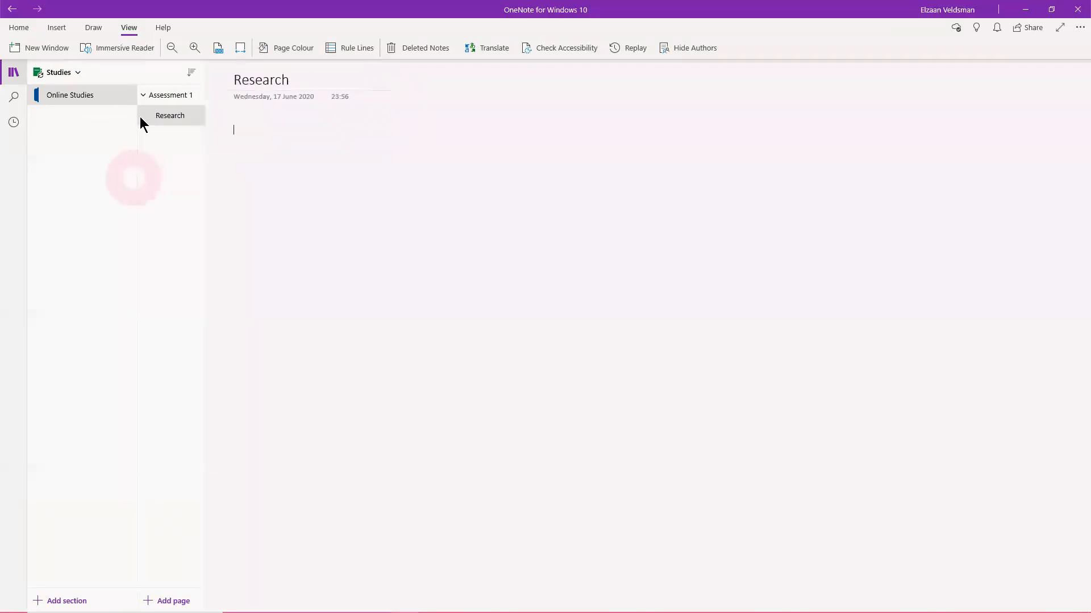
- Try the second rule line style on the Research page and set its rule lines back to none
click(338, 50)
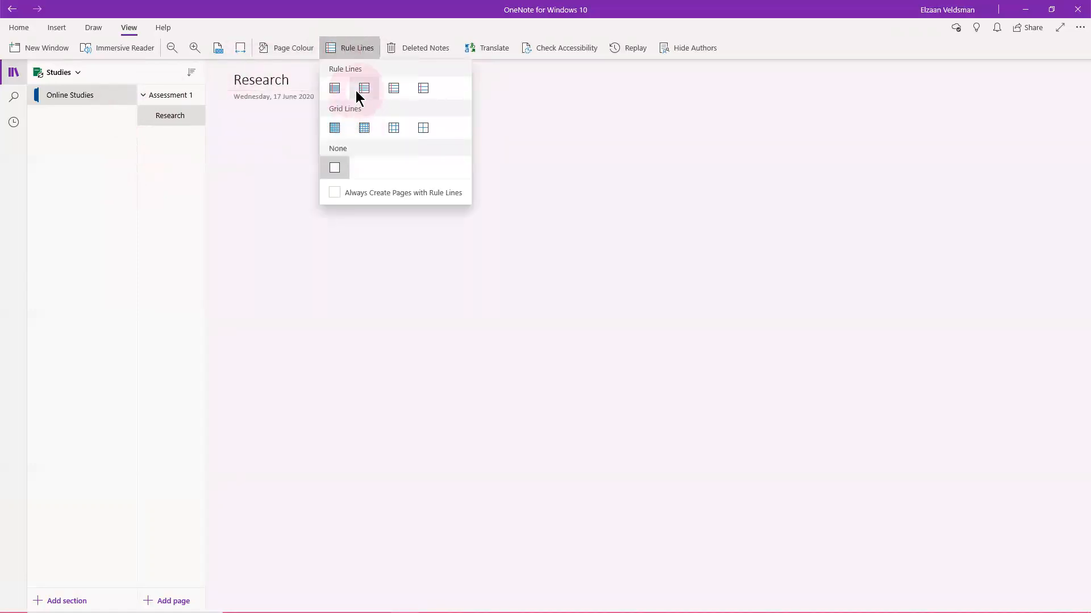
click(363, 91)
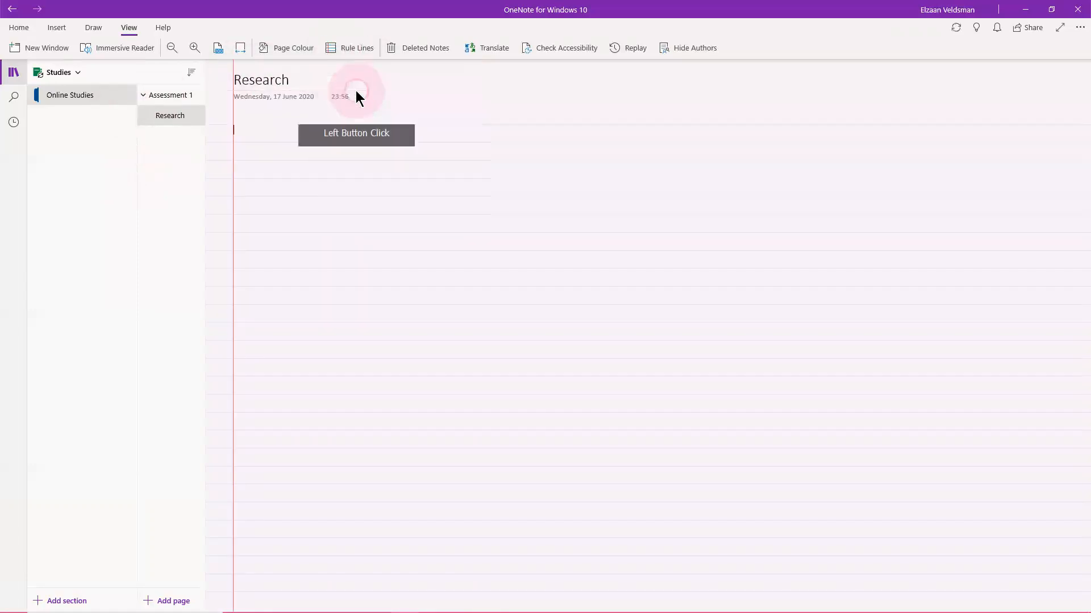
click(353, 48)
click(335, 170)
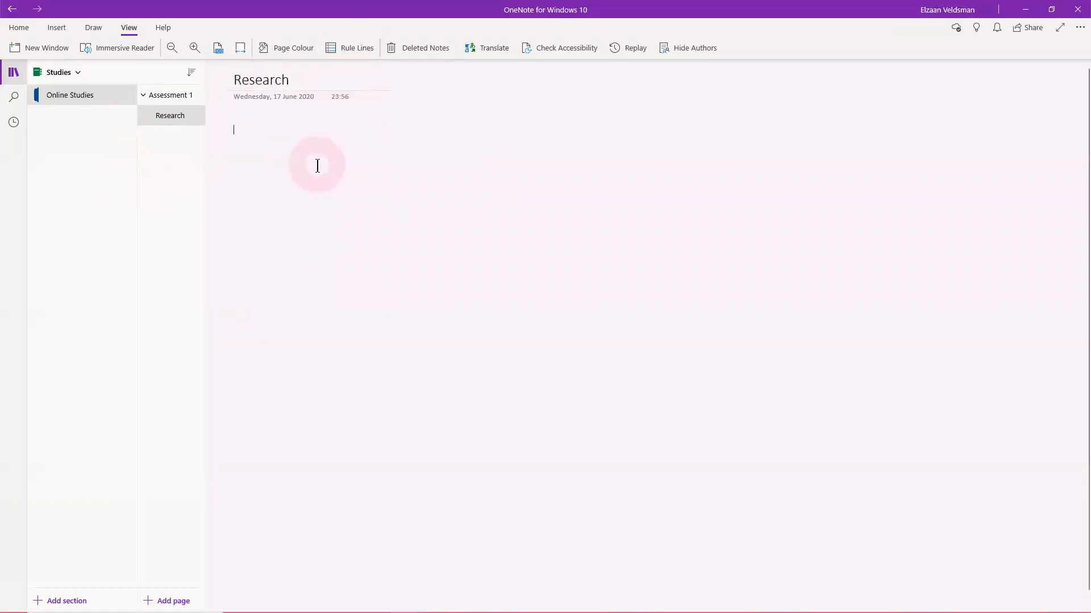
- Add a note reading "I can type here" in the upper right area of the Research page
click(702, 159)
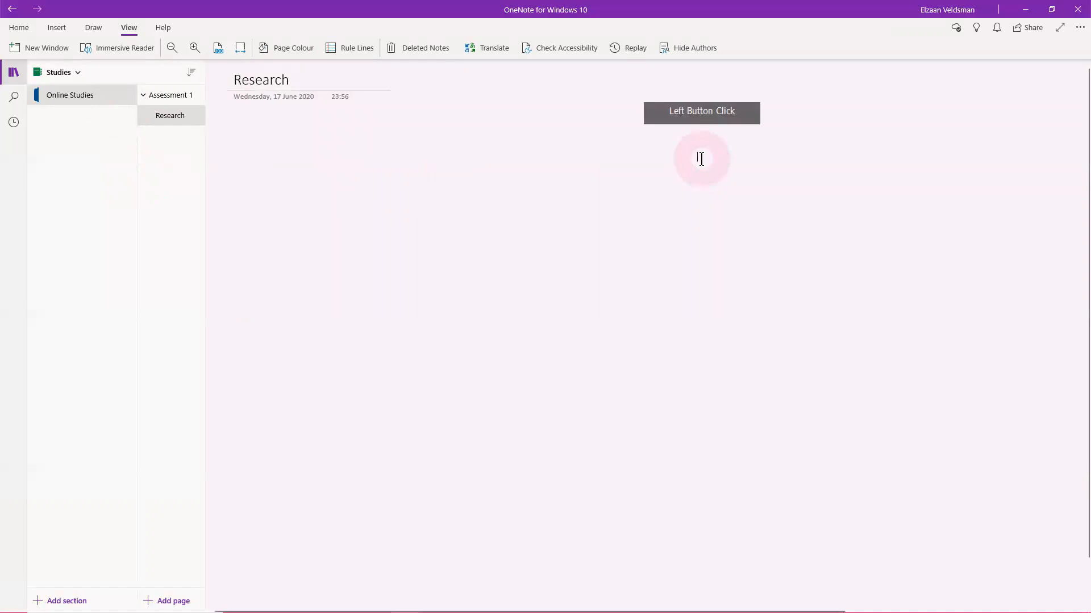
text(I can type here)
key(Return)
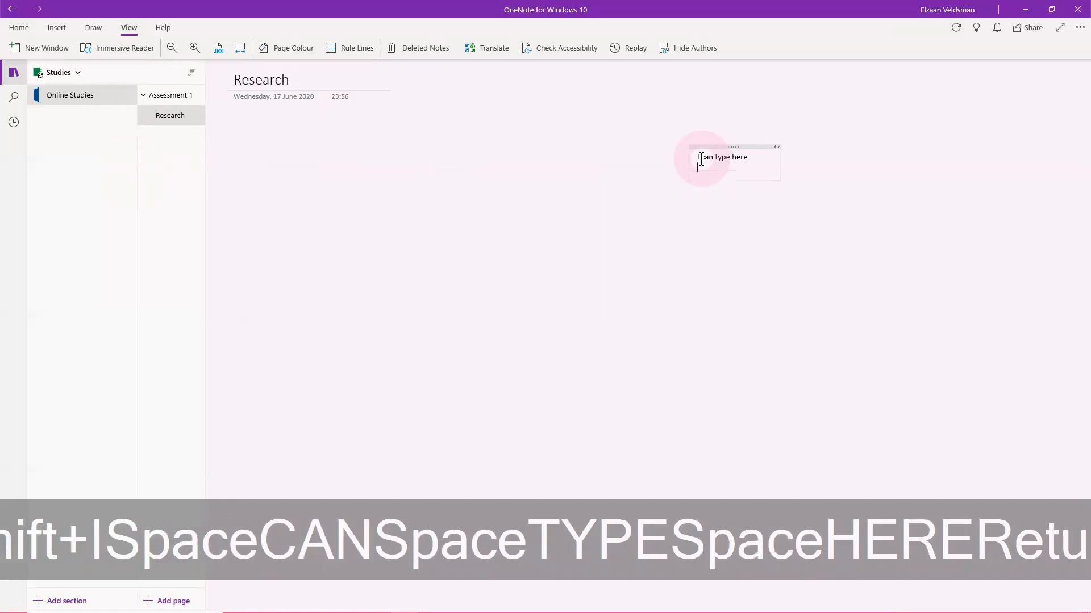
- Add a second note reading "Or I can type here" in the lower left area of the Research page
click(288, 331)
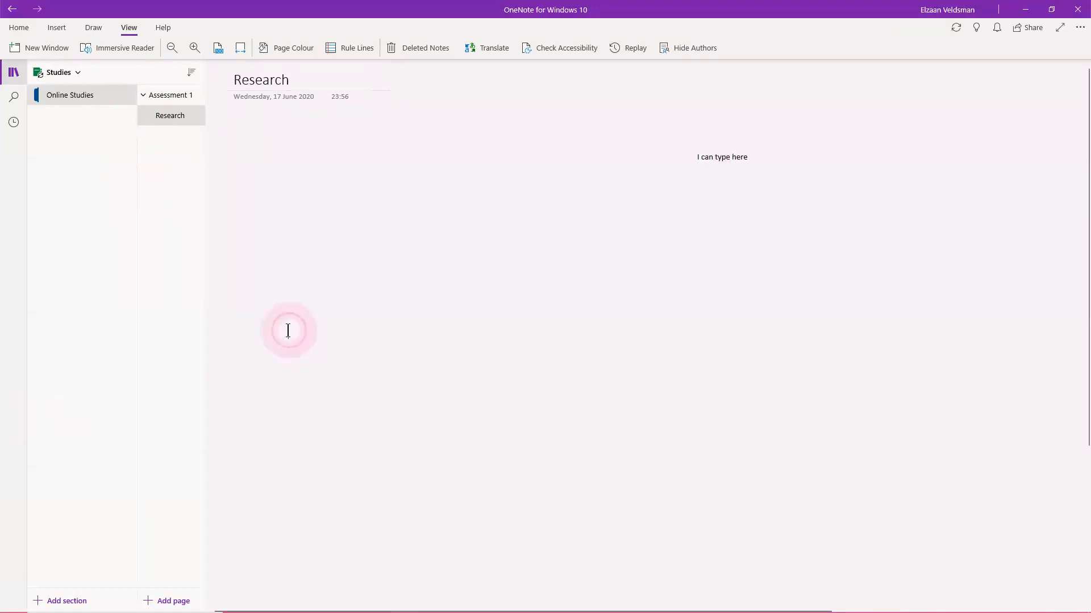
right_click(298, 332)
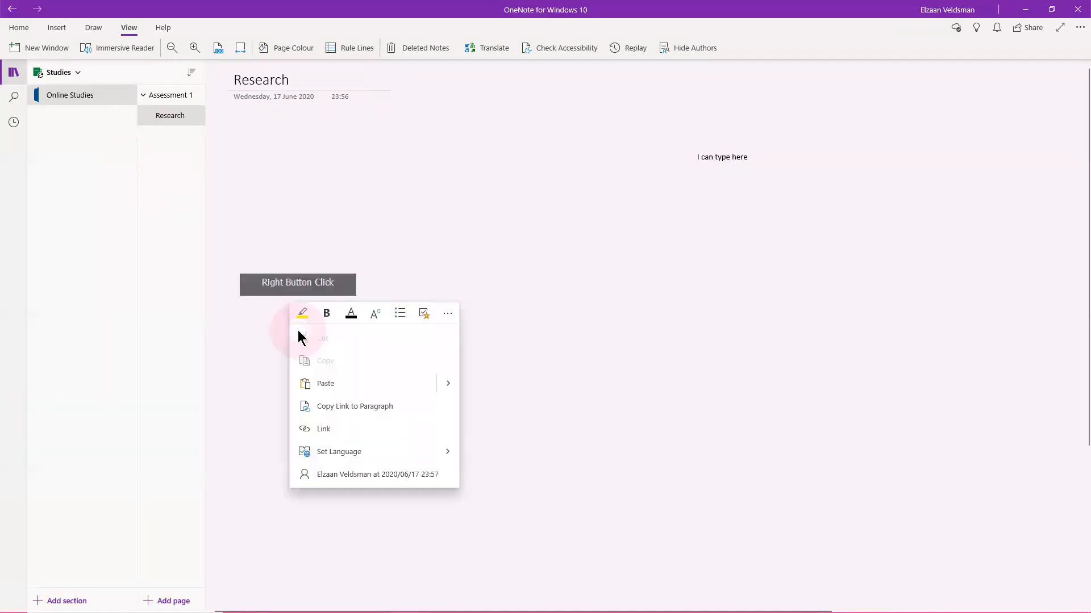
click(262, 299)
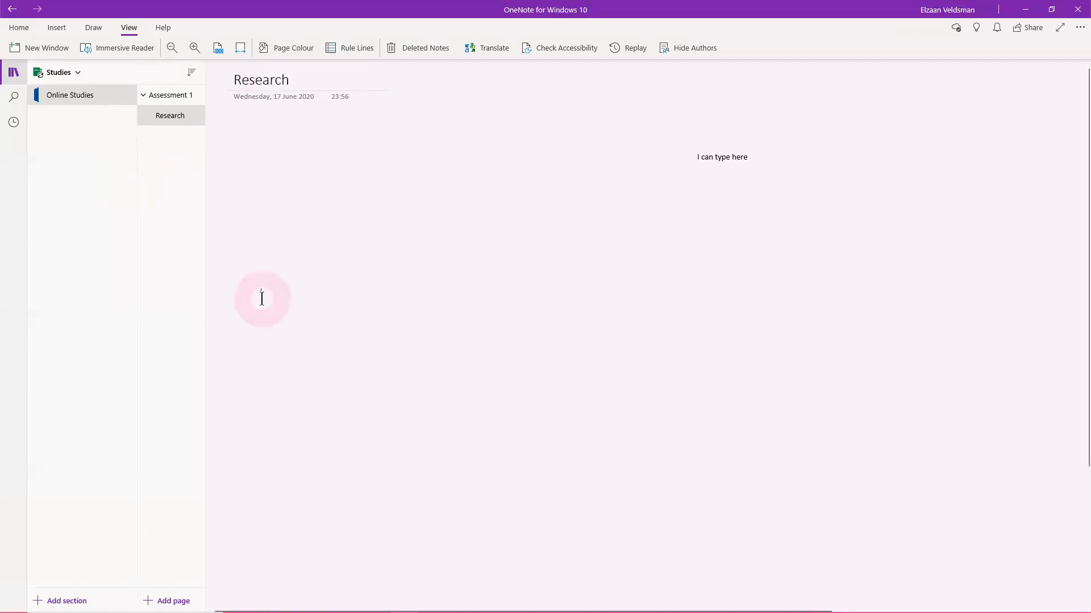
text(Or I can type )
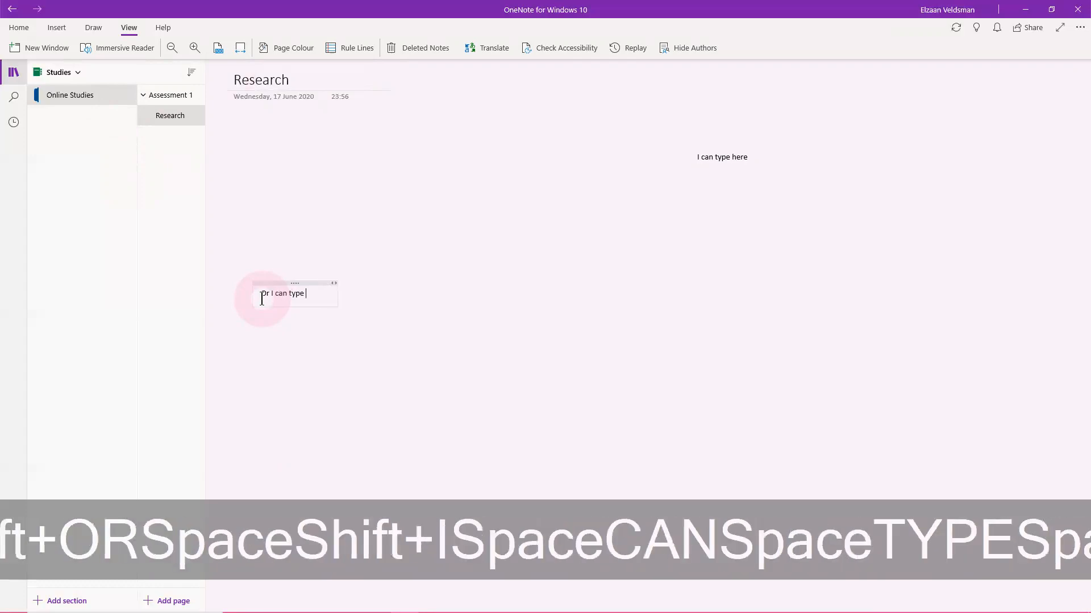
text(here)
key(Return)
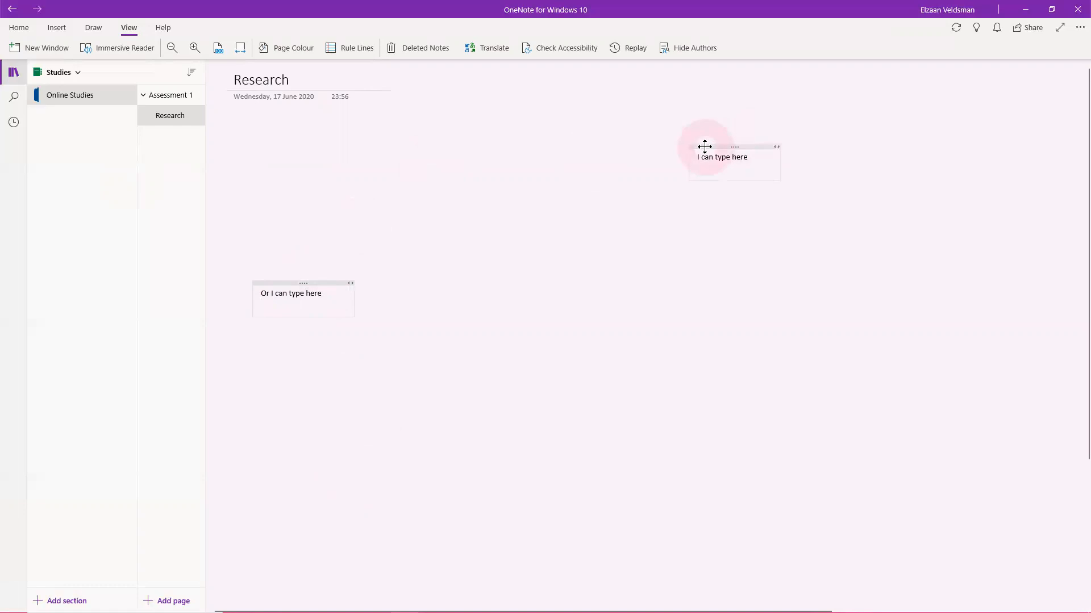
- Delete both the "I can type here" and "Or I can type here" notes from the Research page
click(707, 145)
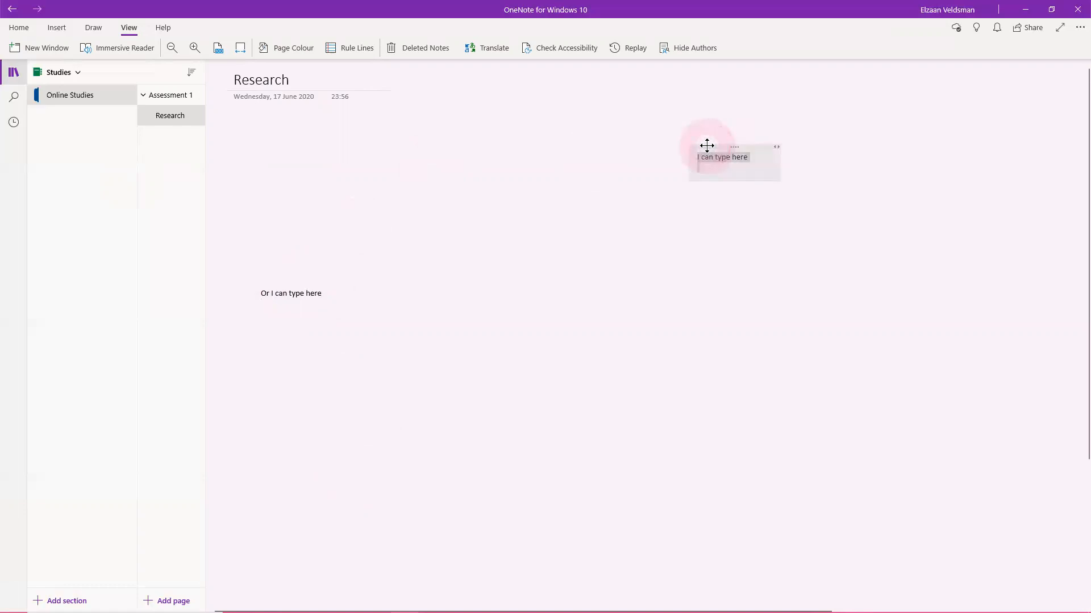
key(Delete)
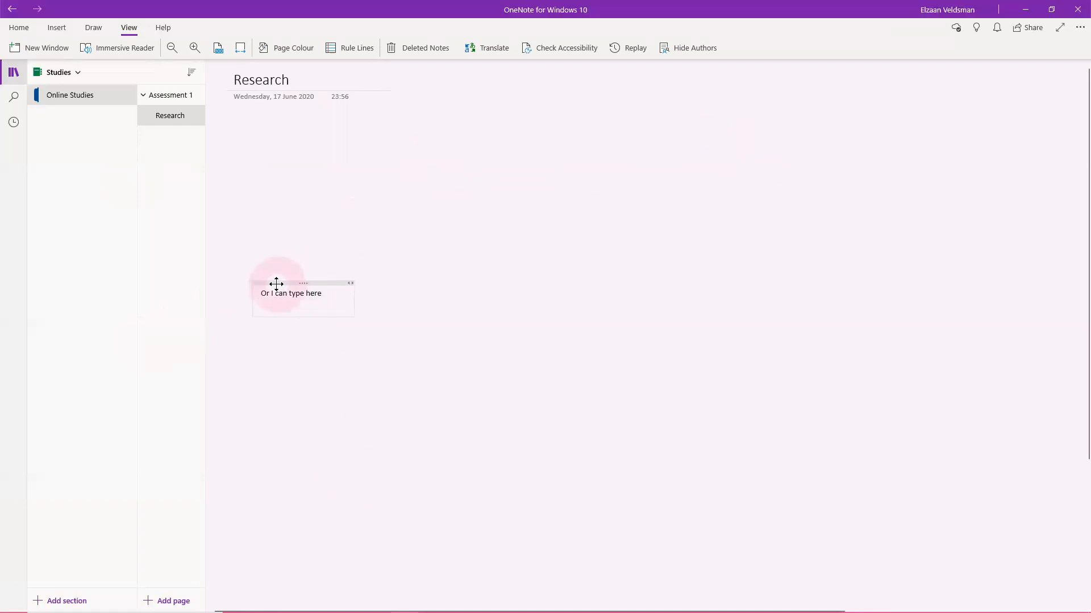
click(276, 283)
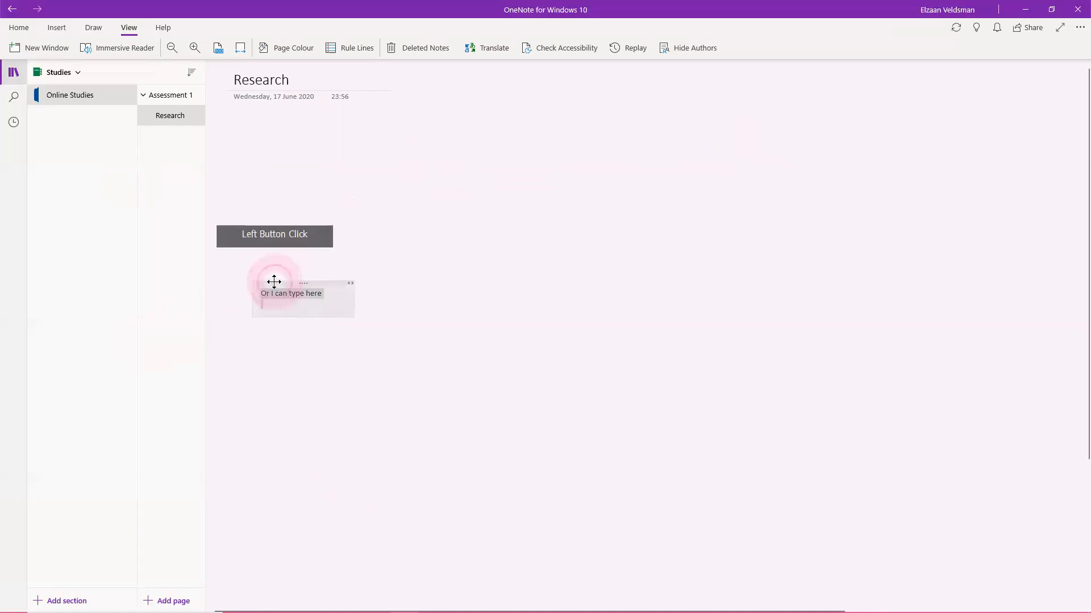
key(Delete)
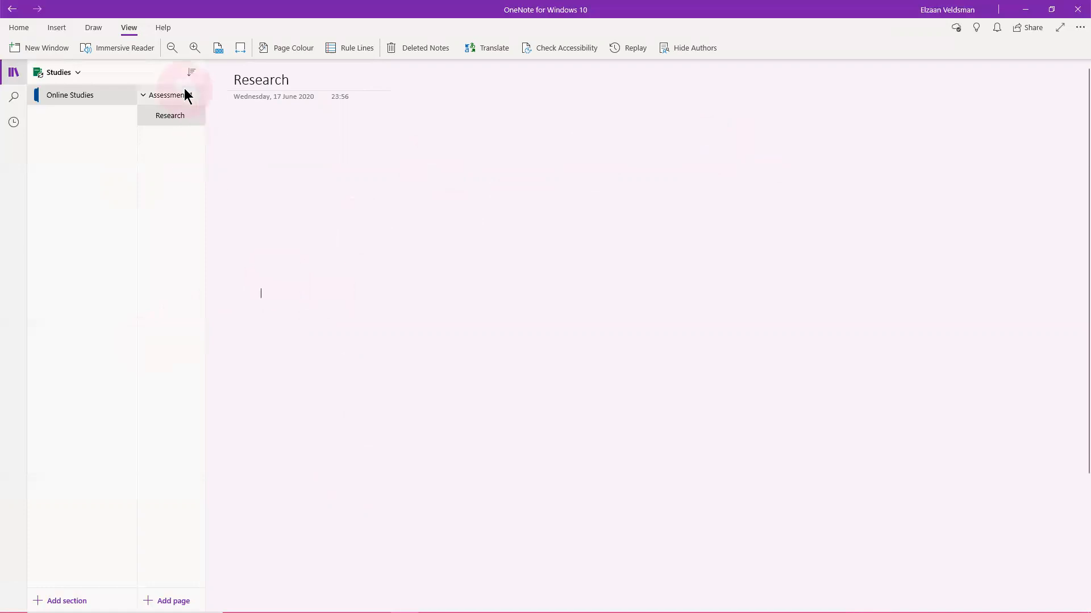
- Open the Researcher tool, dismiss its introduction and search for "Online Studying"
click(65, 30)
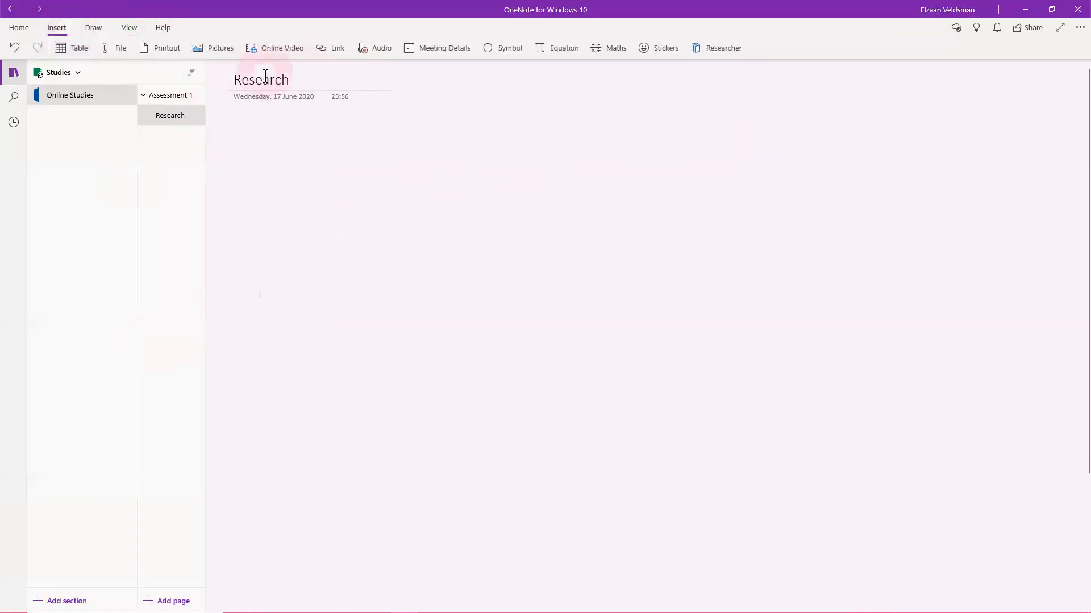
click(78, 97)
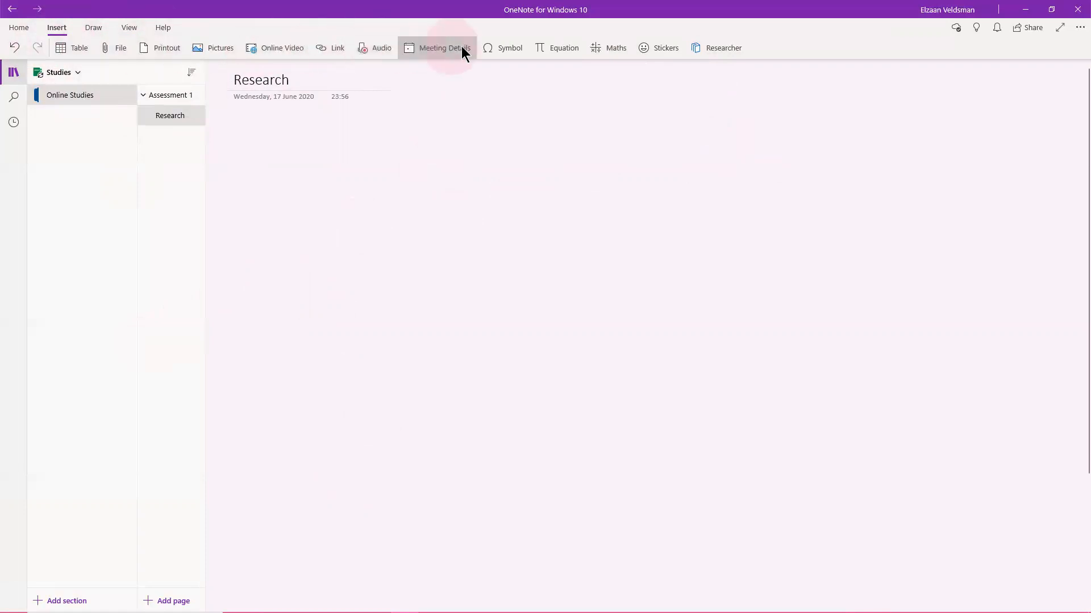
click(718, 48)
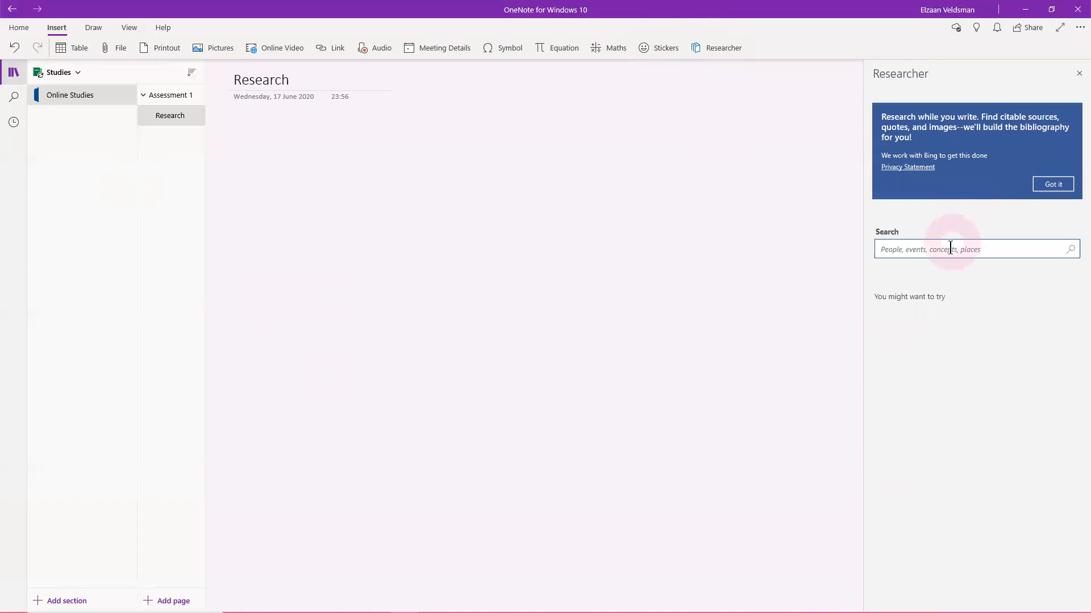
click(1053, 184)
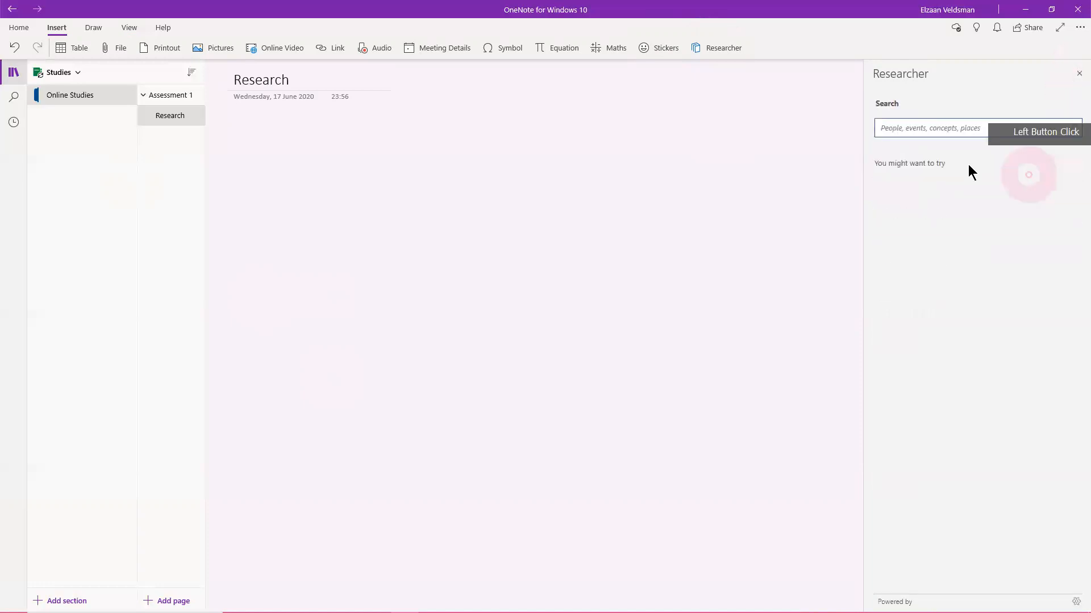
click(940, 129)
text(Onl)
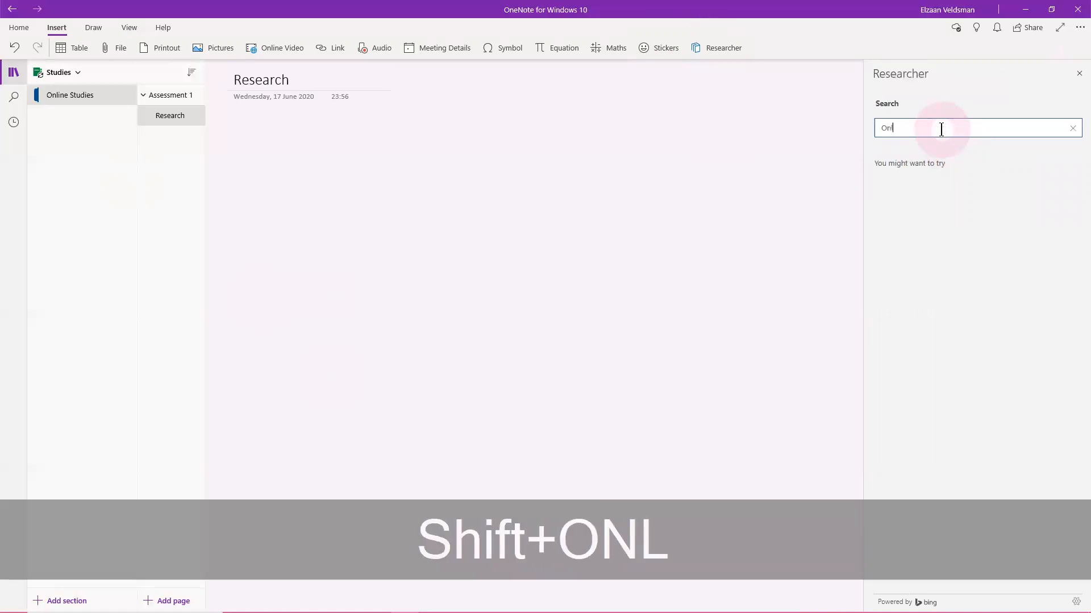
text(ine Studying)
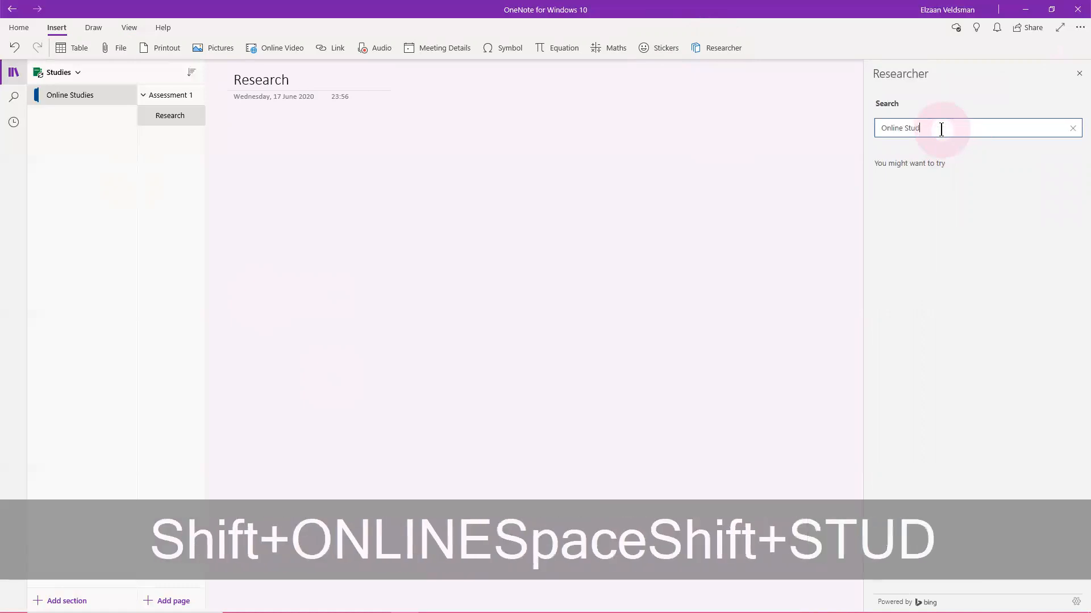
key(Return)
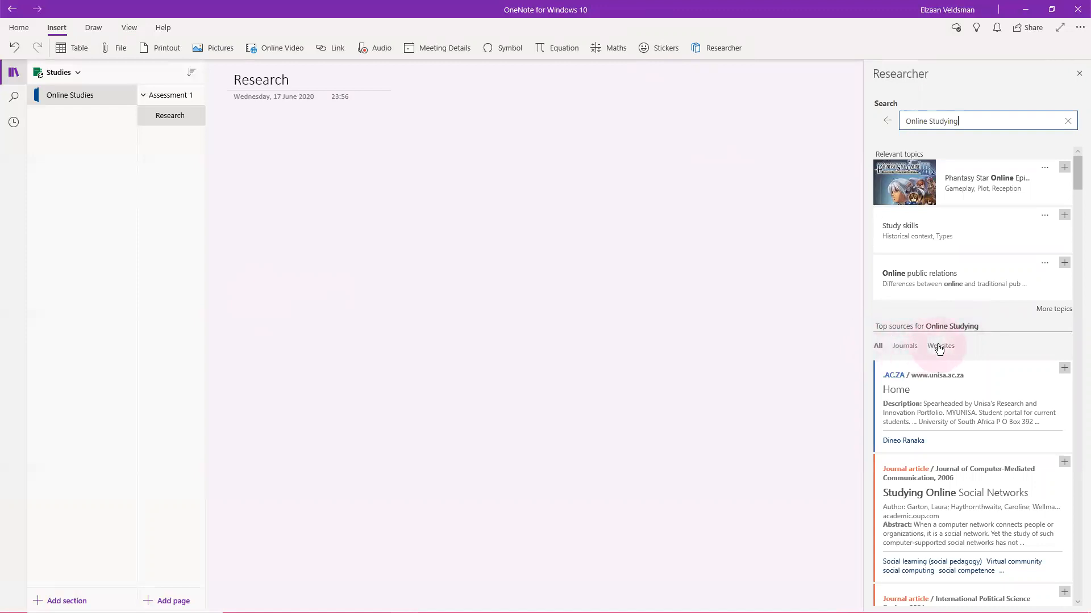
- Filter the sources to journals and add the article "Blending Online Asynchronous and Synchronous Learning." to the Research page
click(908, 347)
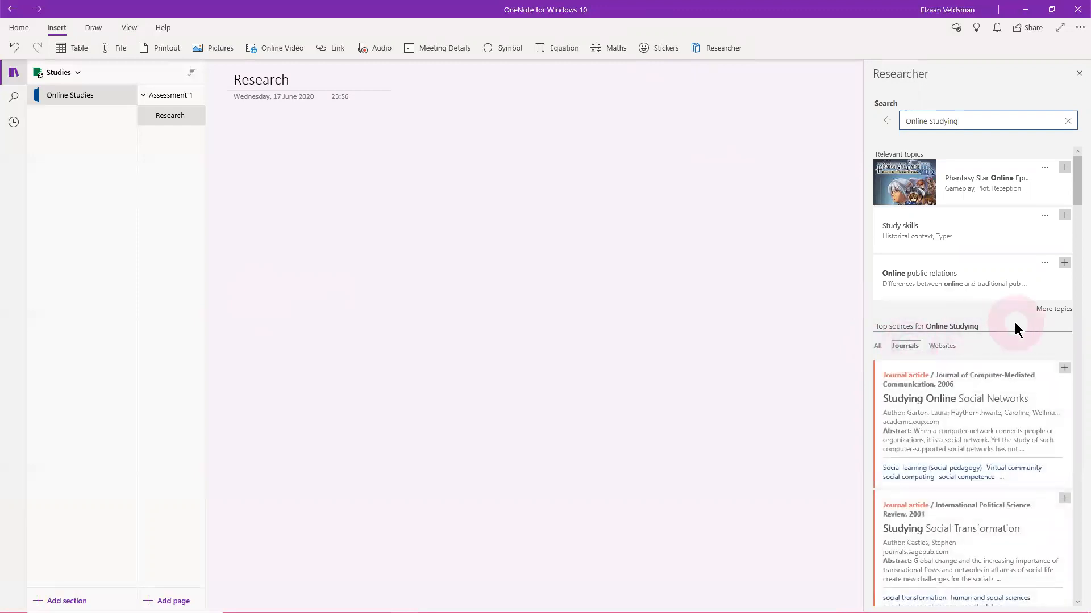
scroll(1014, 322, down, 3)
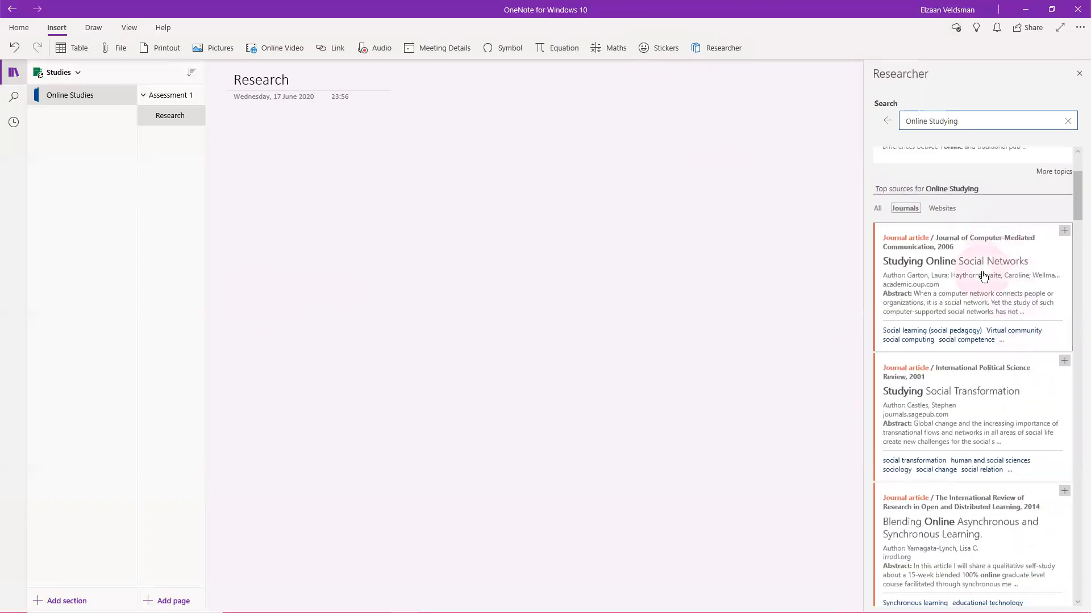
scroll(983, 277, down, 5)
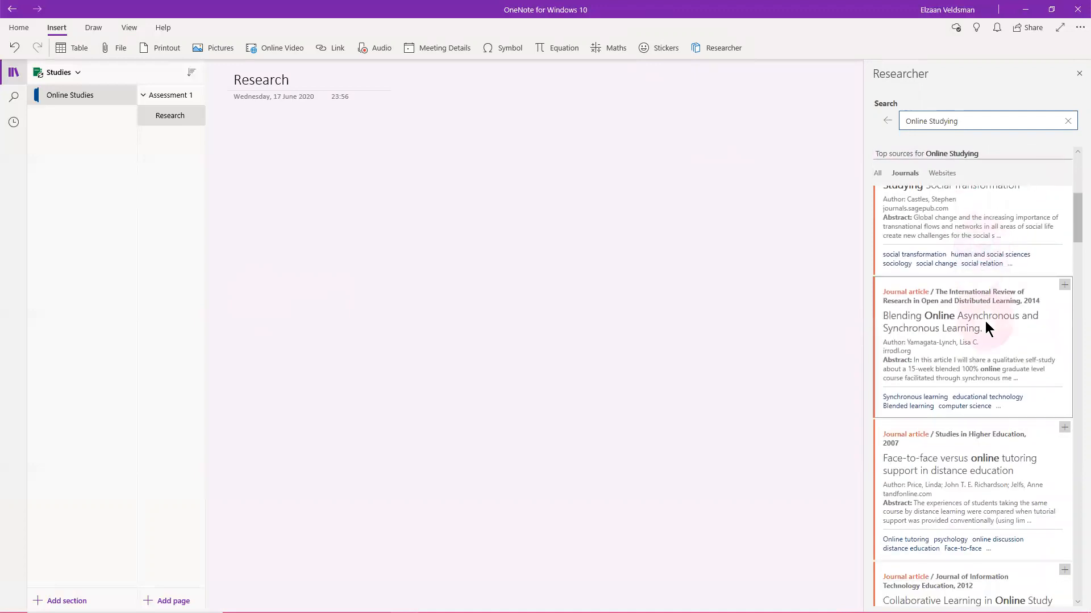
scroll(985, 321, up, 6)
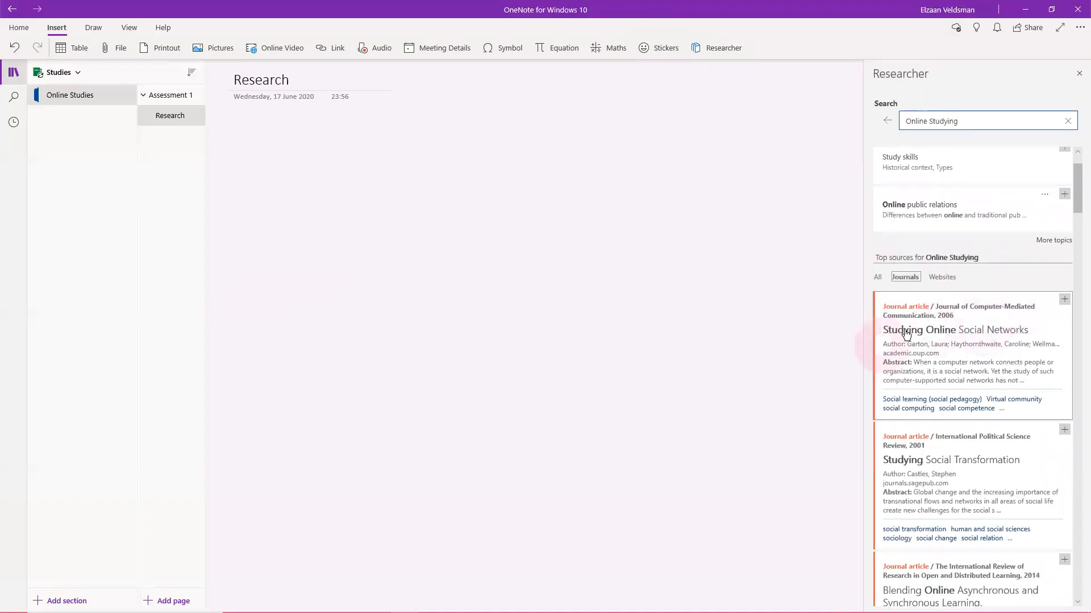
click(1004, 331)
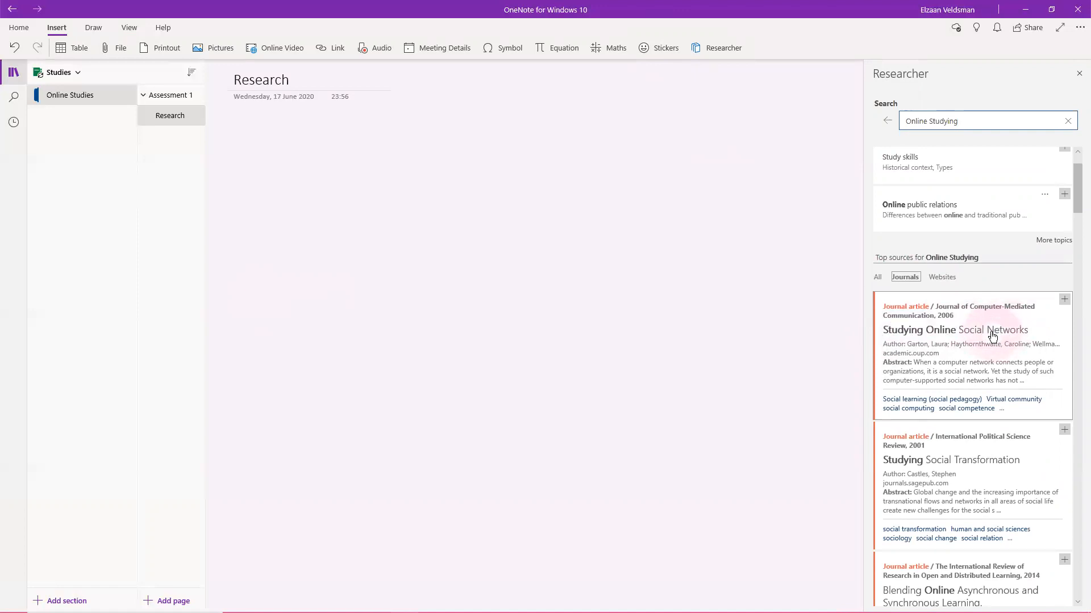
scroll(997, 337, down, 2)
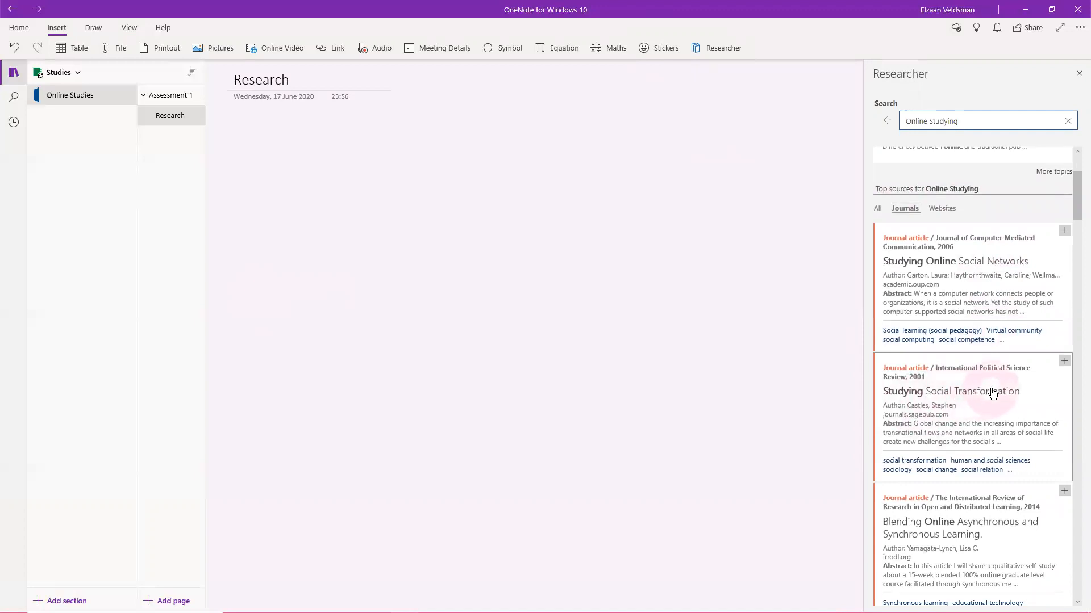
scroll(992, 392, down, 5)
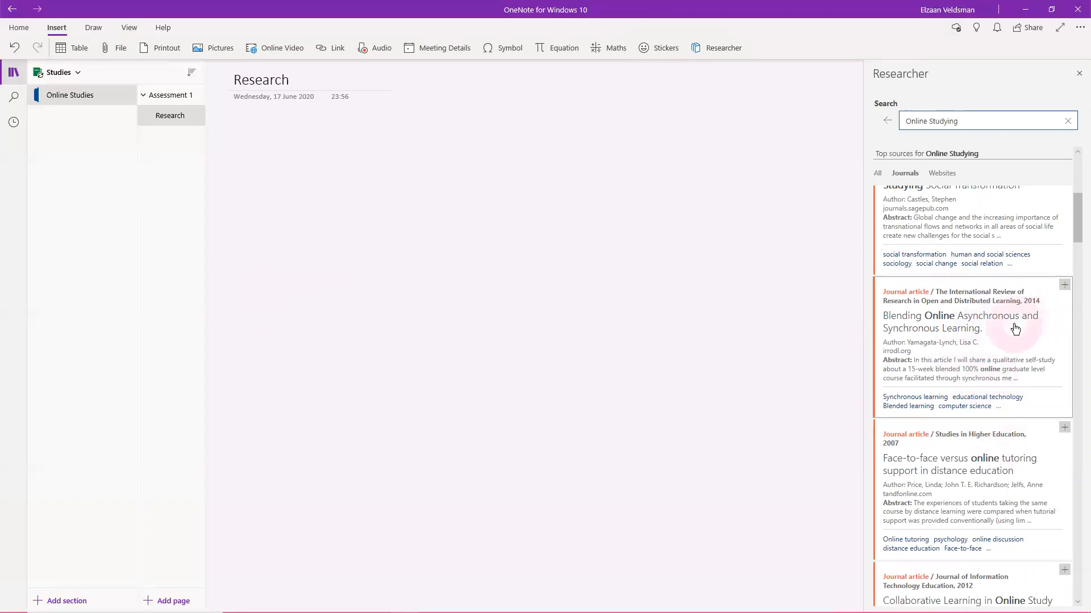
click(1064, 286)
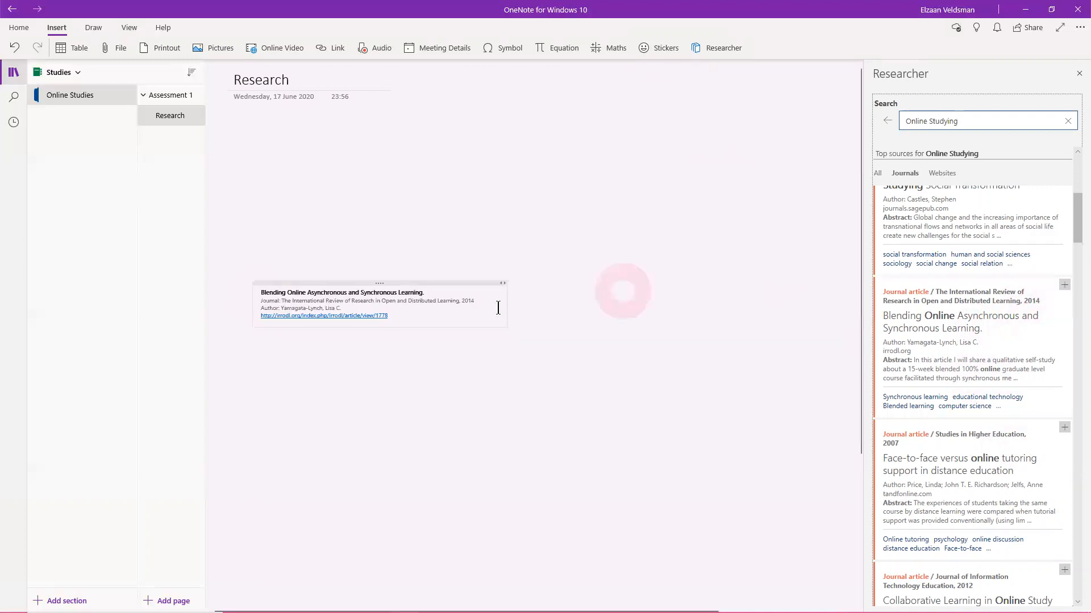
- Move the article citation up beneath the page title, set its font size to 12 and place the cursor below its link
drag(319, 266, 306, 139)
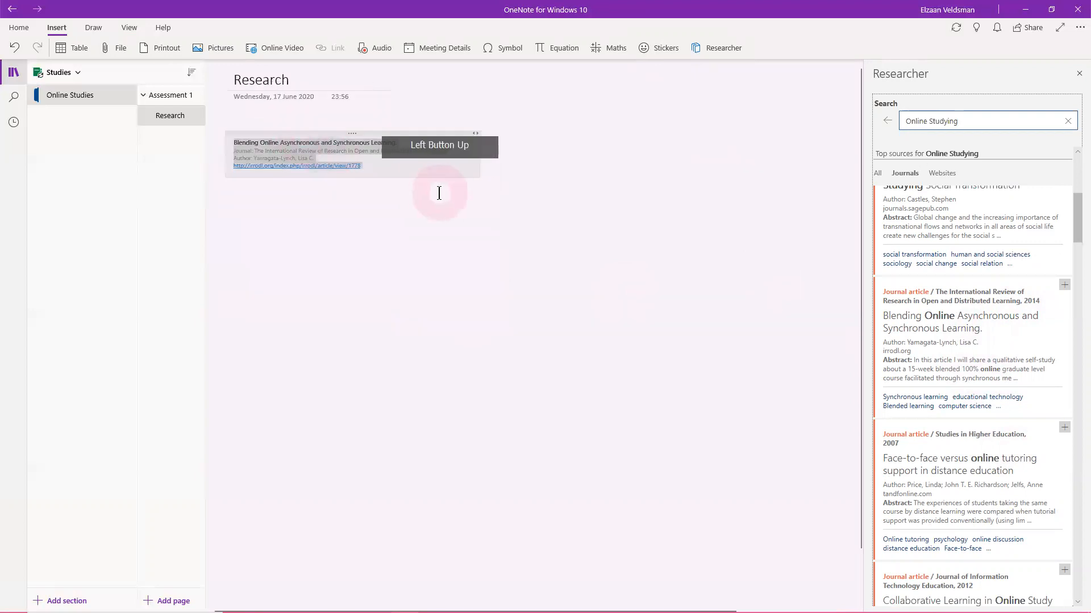
click(21, 29)
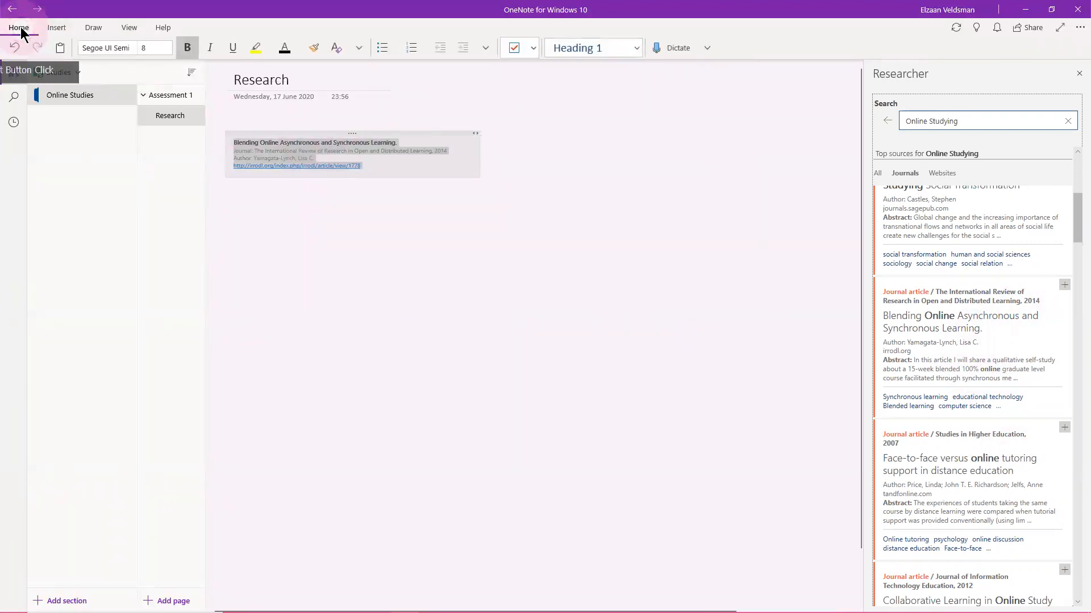
click(168, 48)
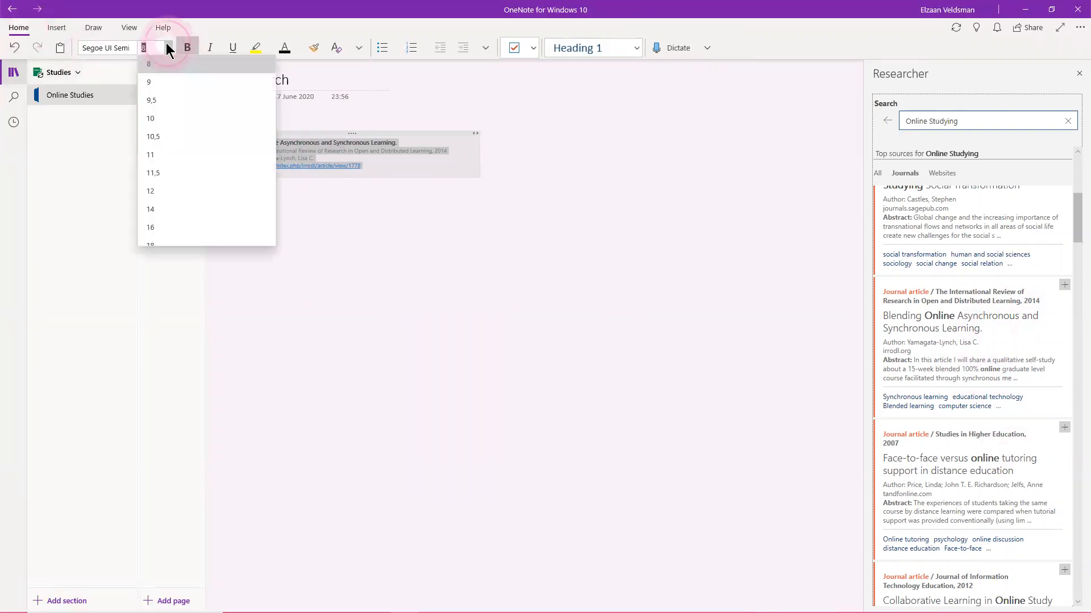
click(155, 120)
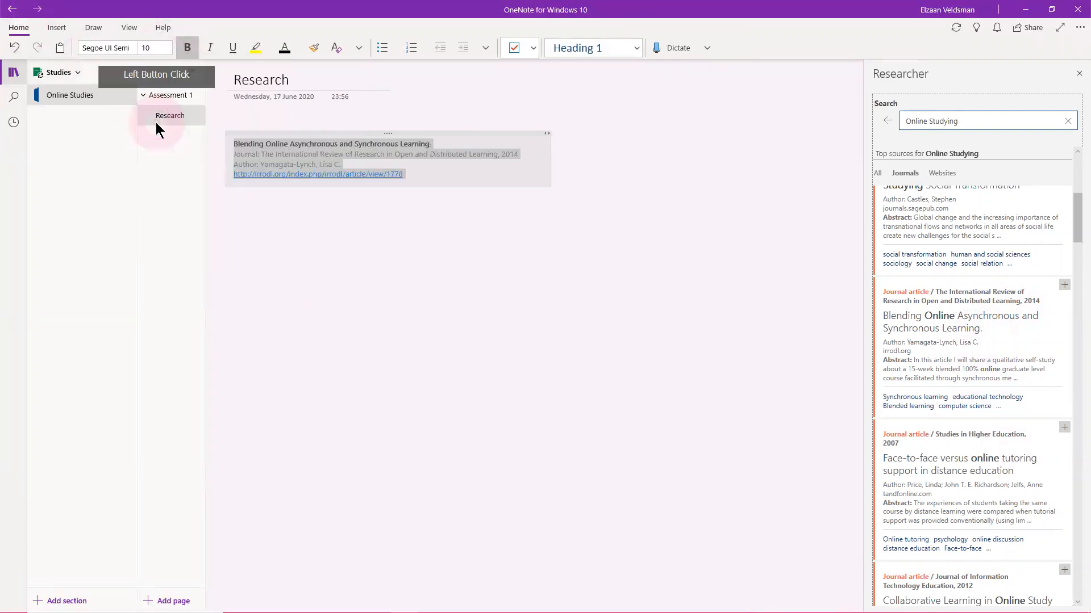
click(169, 49)
click(157, 192)
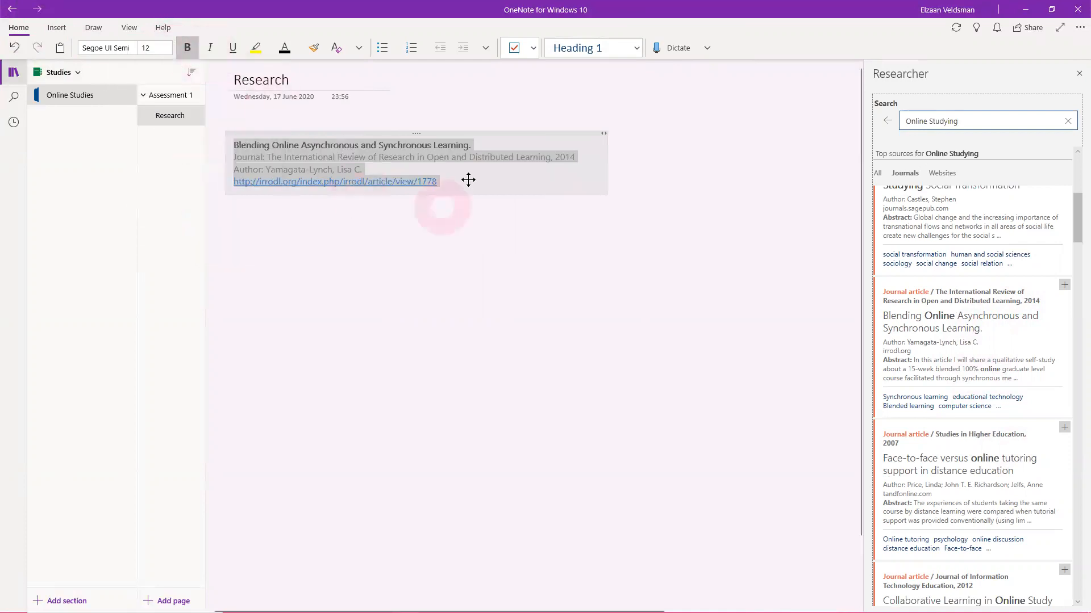
click(514, 229)
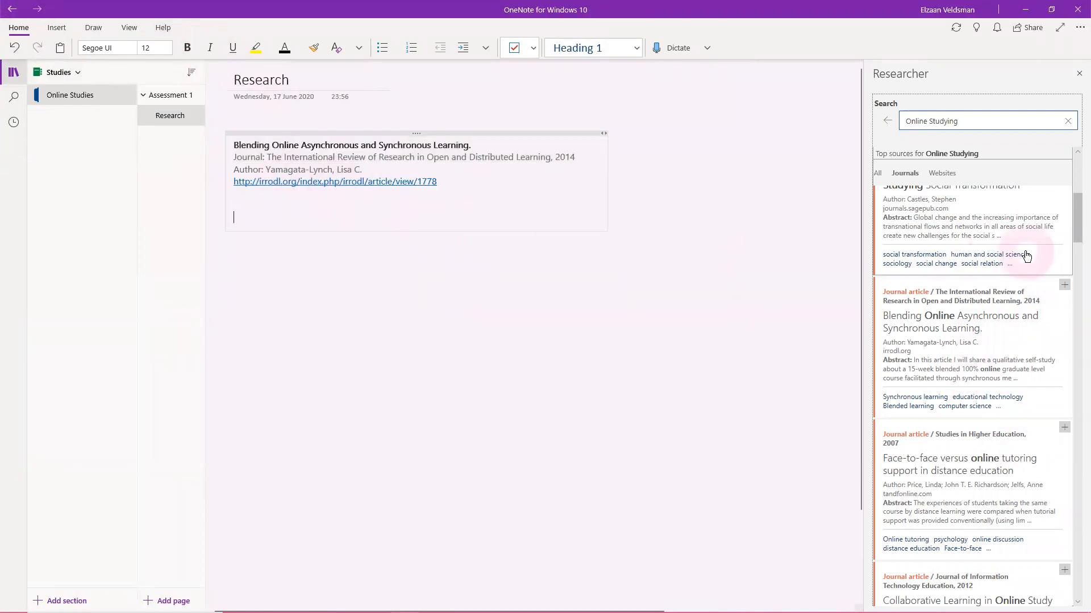
- Open the "Blending Online Asynchronous and Synchronous Learning." article details, copy the abstract text and paste it below the citation link
click(950, 323)
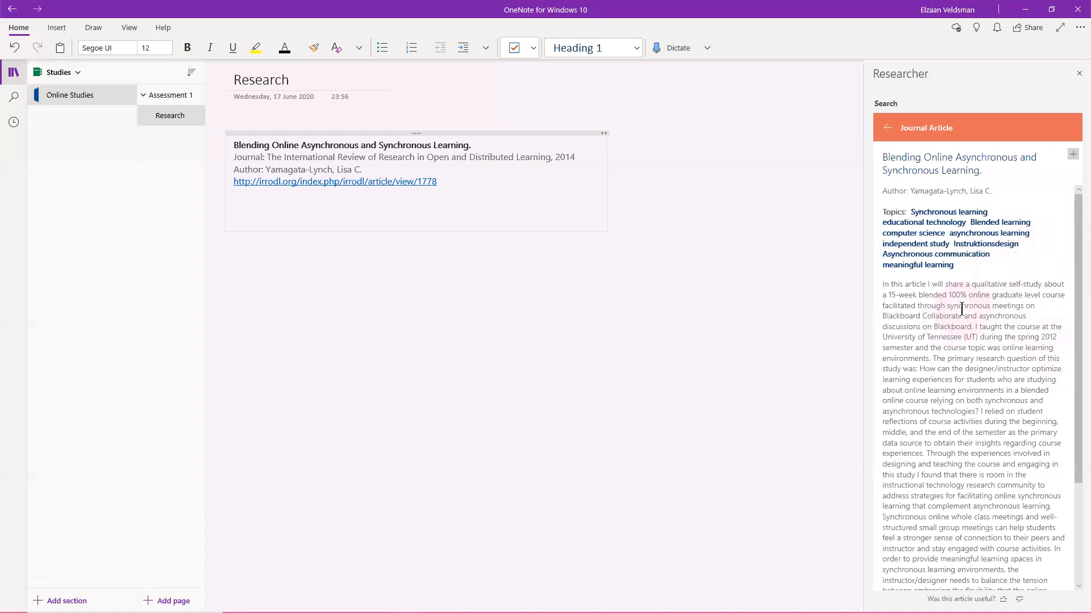
scroll(991, 324, down, 5)
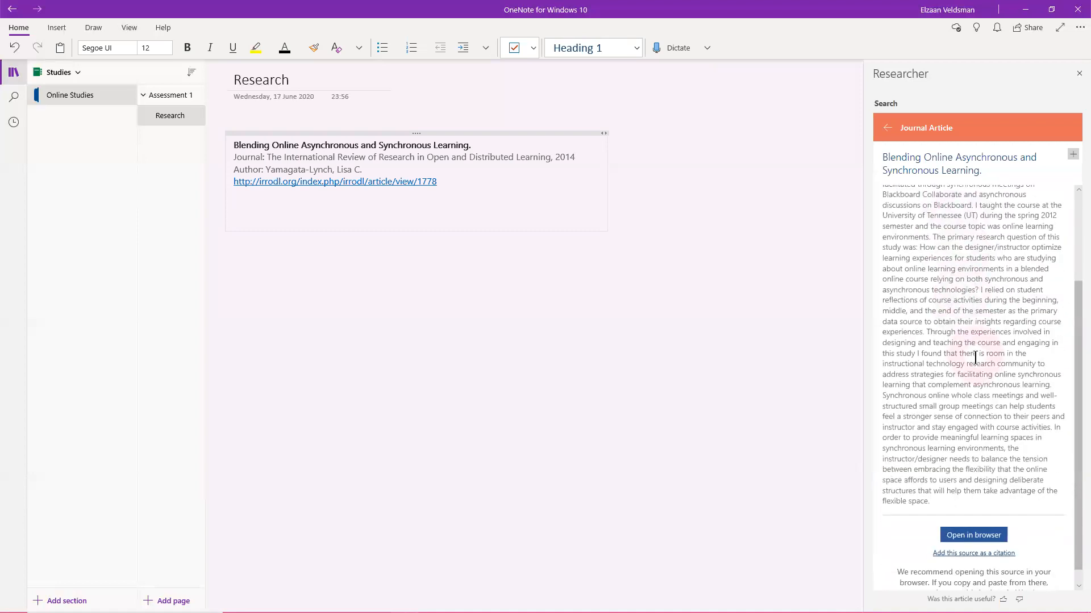
scroll(975, 368, up, 2)
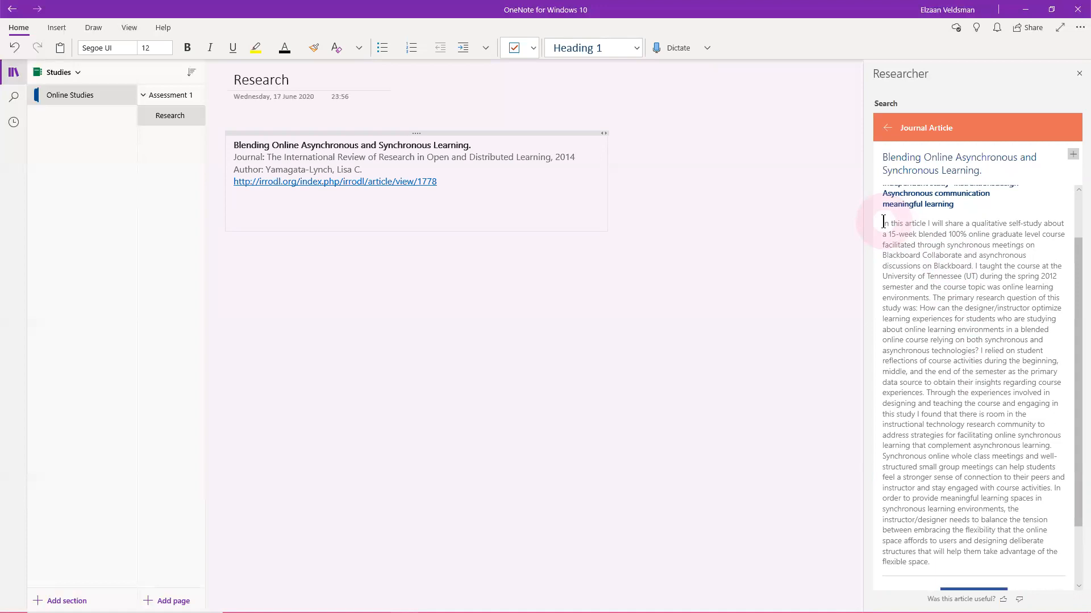
drag(894, 228, 1004, 562)
right_click(982, 479)
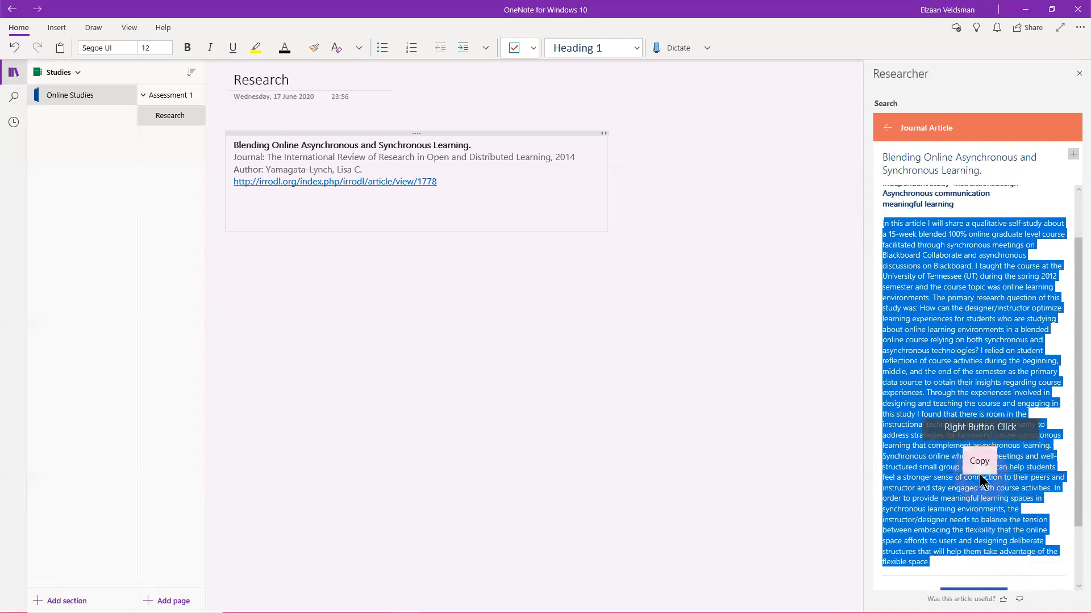
click(979, 462)
click(244, 208)
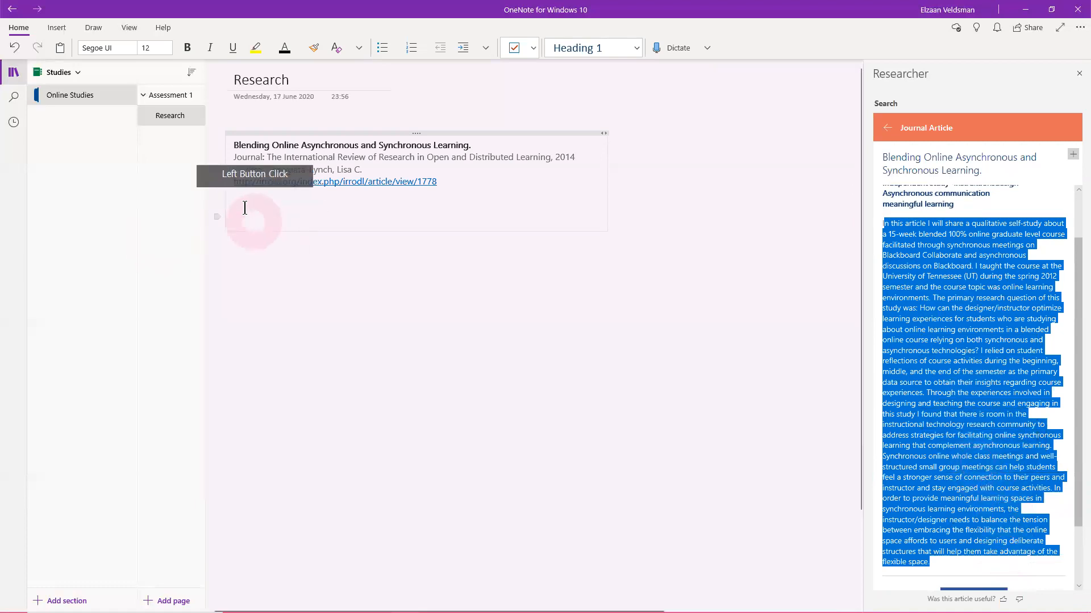
right_click(243, 208)
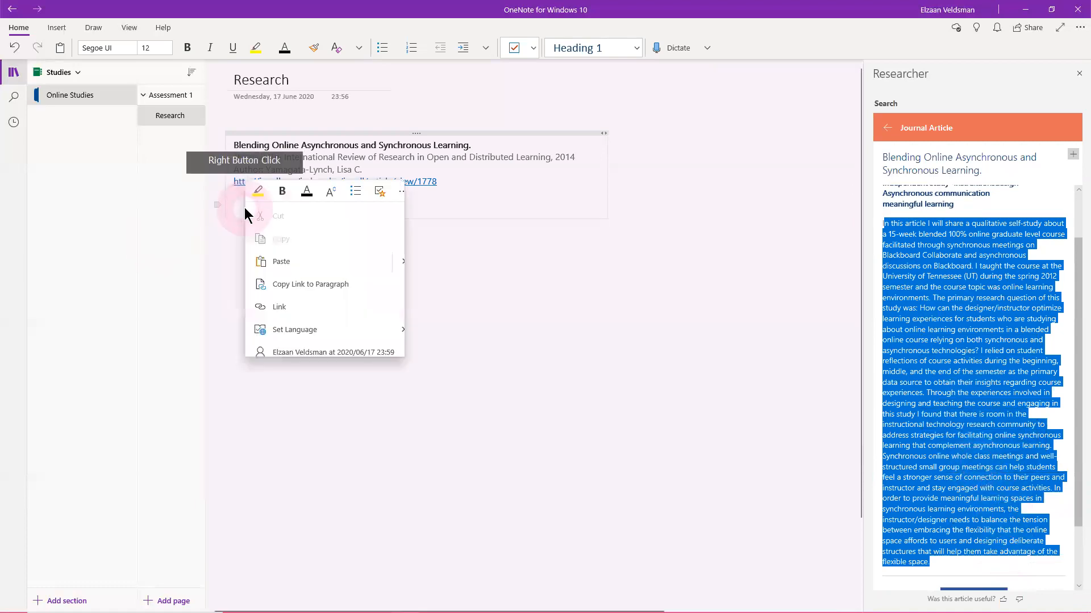
click(279, 263)
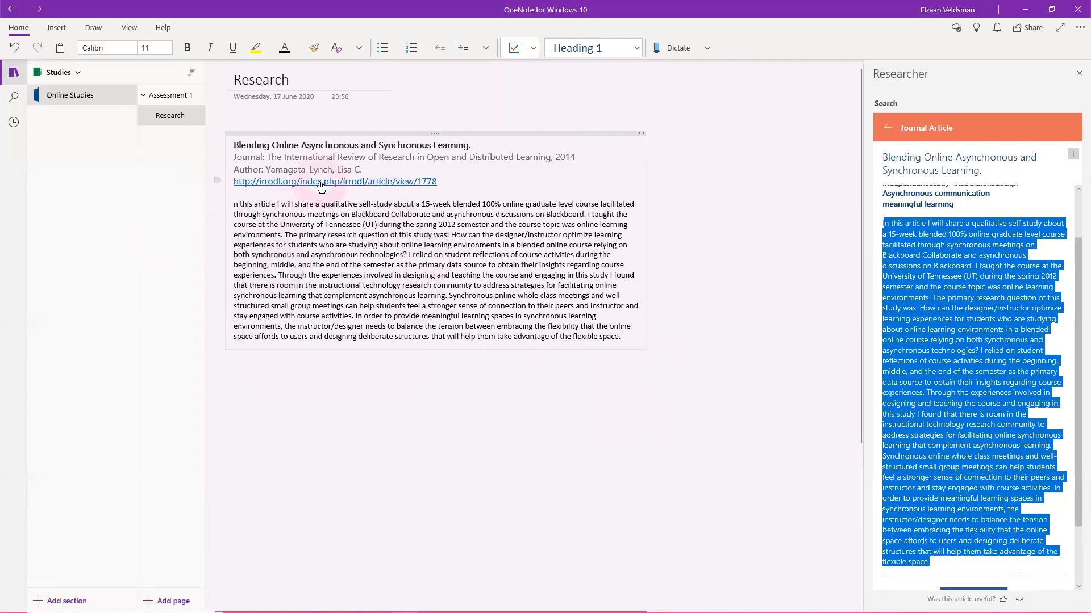
- Open the journal article's source page in the web browser and reload it
scroll(954, 443, down, 3)
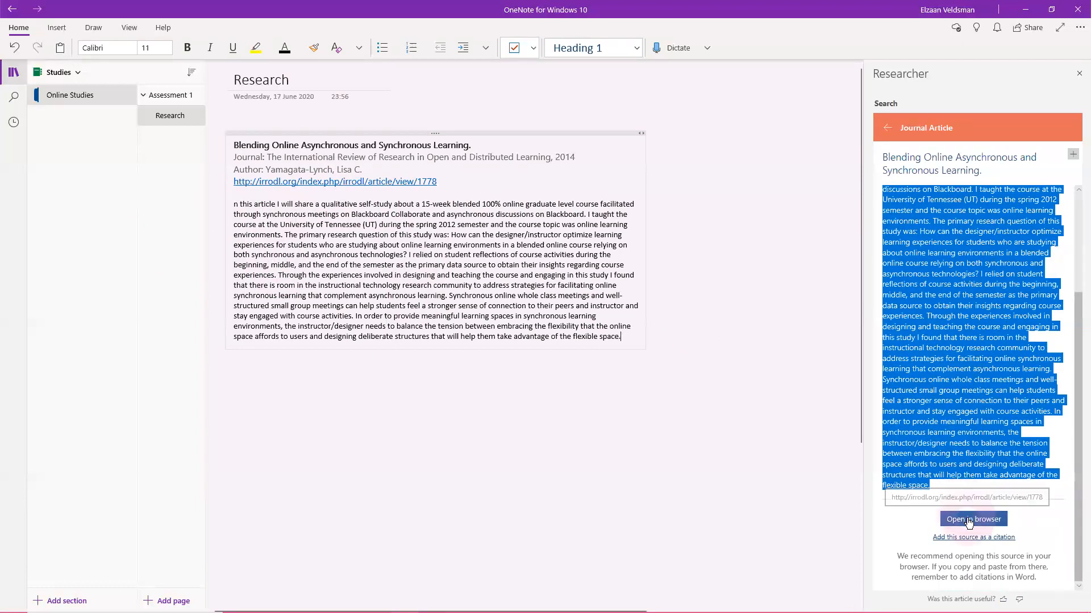
click(968, 519)
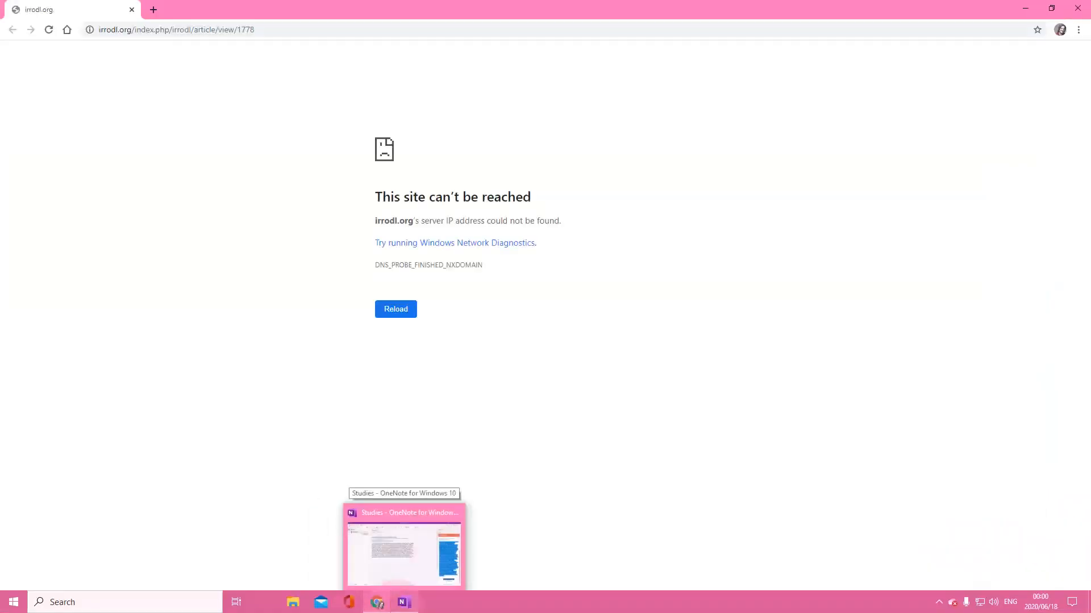
click(392, 315)
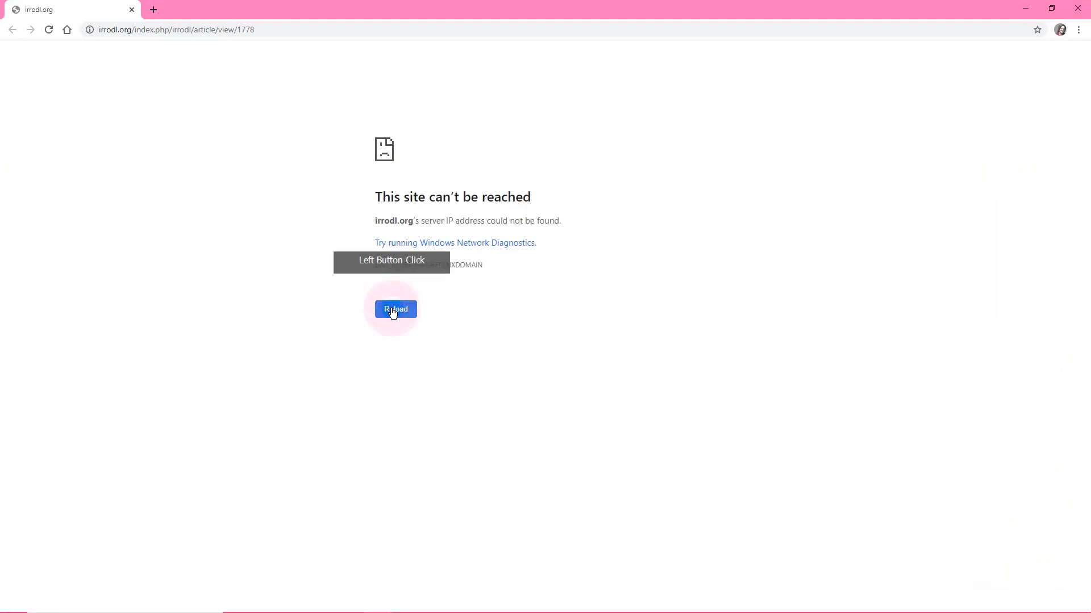
- Close the web browser, switch back to OneNote and return from the article details to the Researcher source list
click(1077, 9)
click(437, 597)
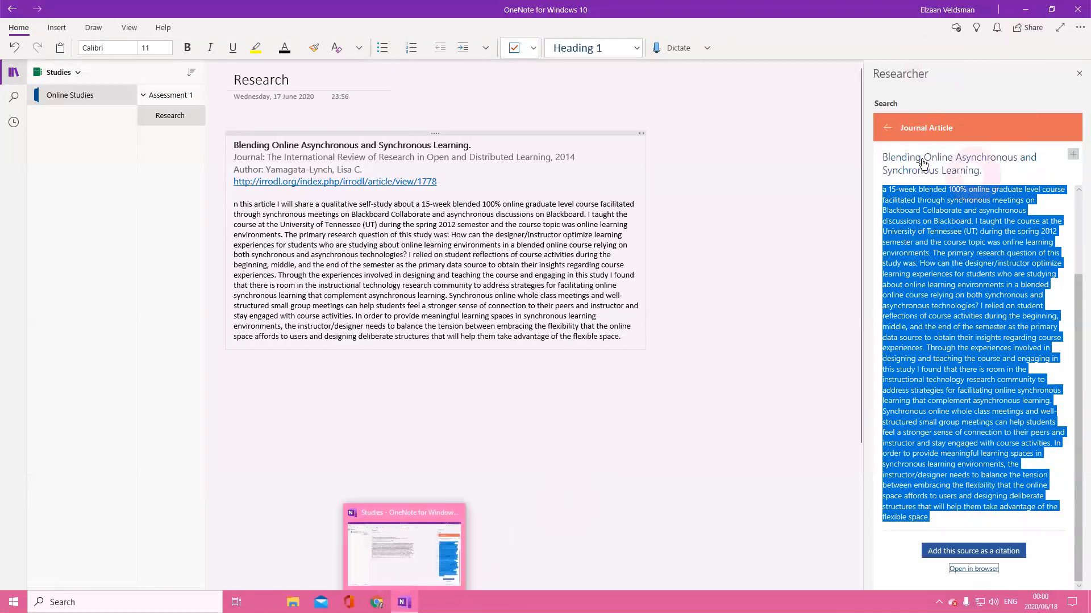
click(888, 130)
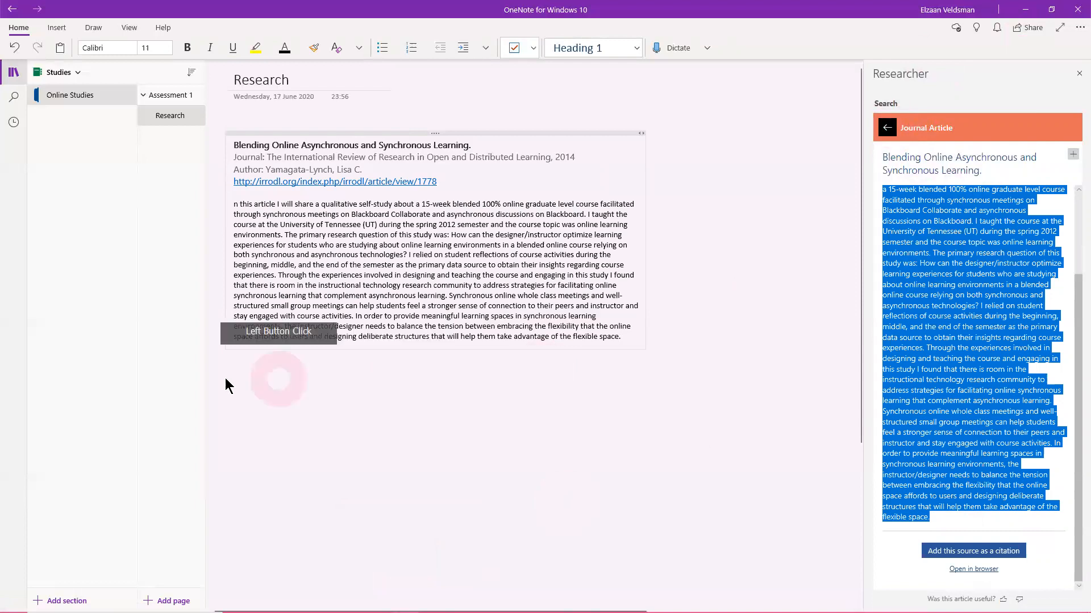
- Add the journal article "Face-to-face versus online tutoring support in distance education" to the Research page, a few lines below the first abstract
click(237, 387)
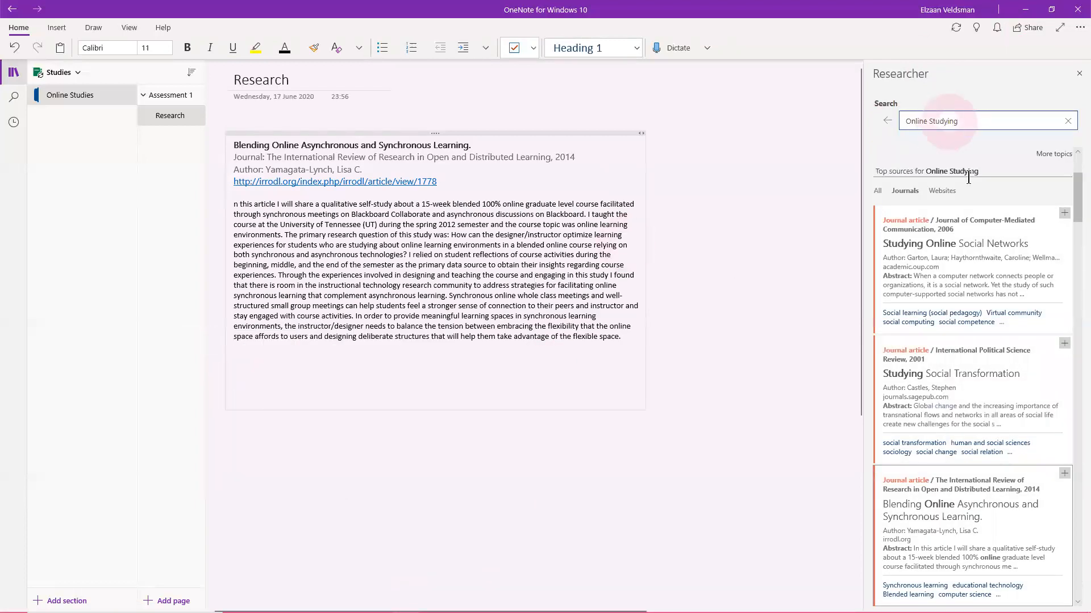
scroll(992, 238, down, 3)
scroll(991, 274, down, 2)
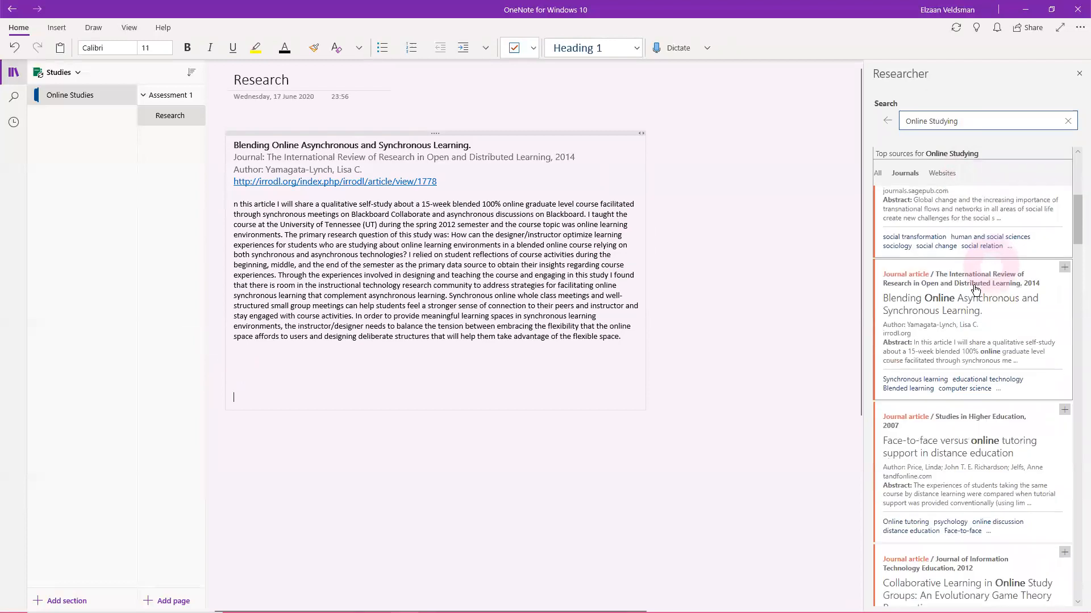
scroll(968, 326, down, 3)
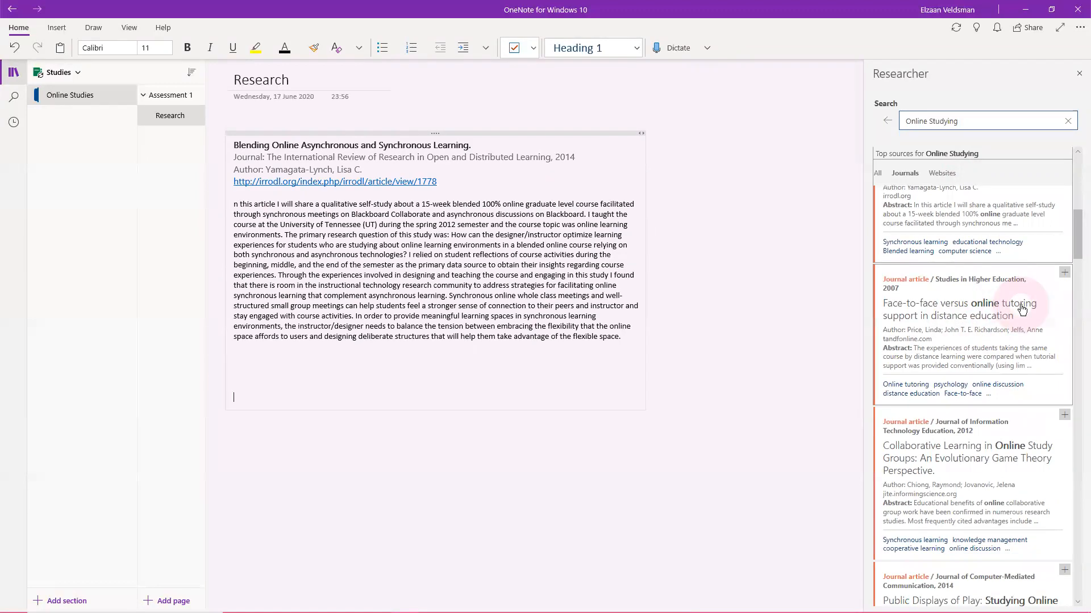
click(1065, 273)
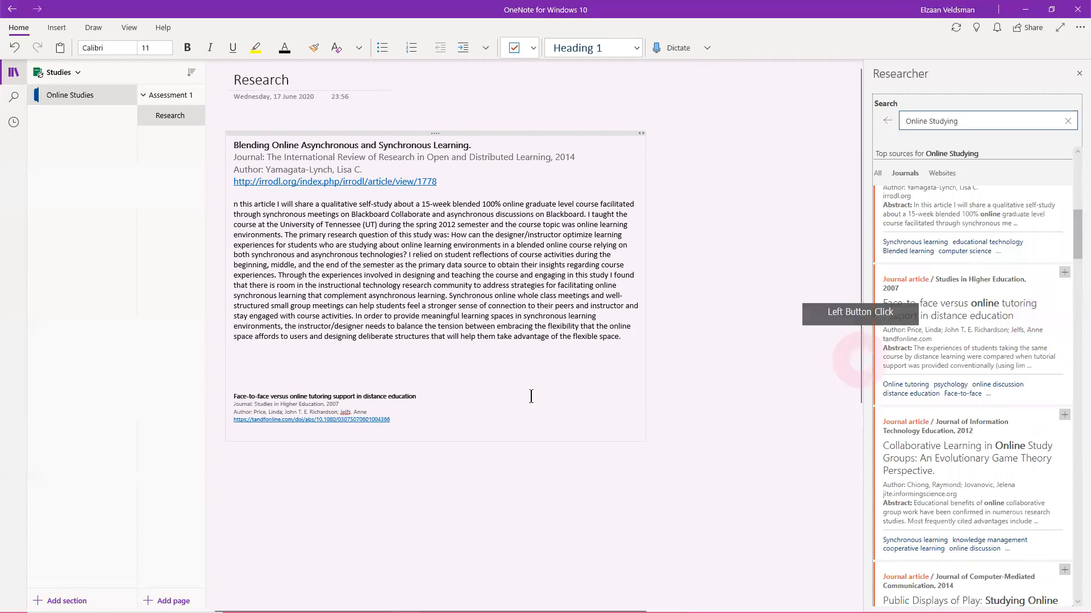
- Open the details of the "Face-to-face versus online tutoring support in distance education" article in Researcher
scroll(922, 326, down, 2)
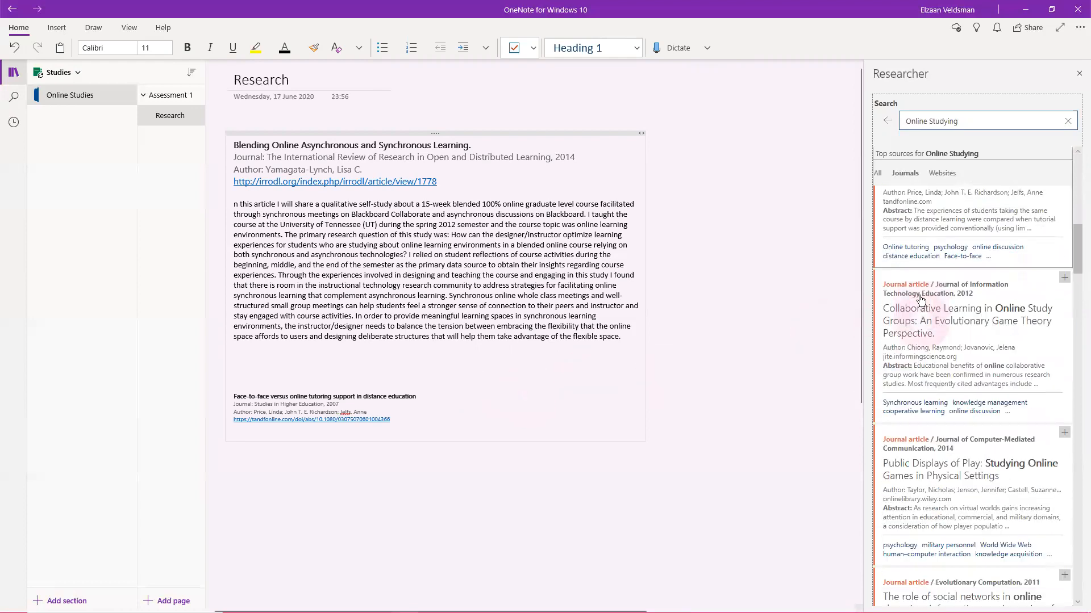
scroll(937, 243, up, 1)
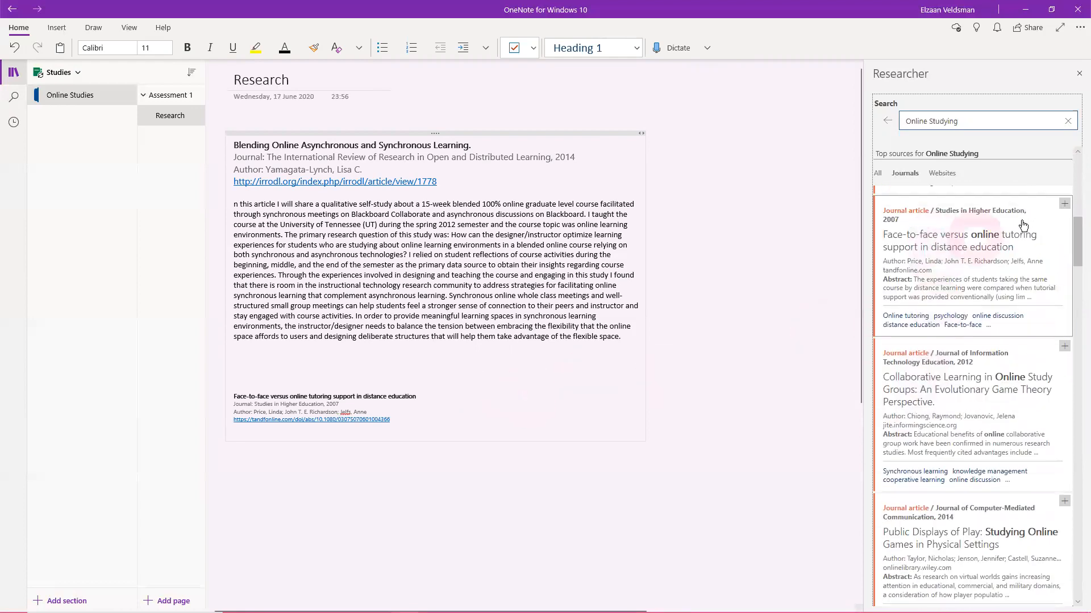
click(966, 241)
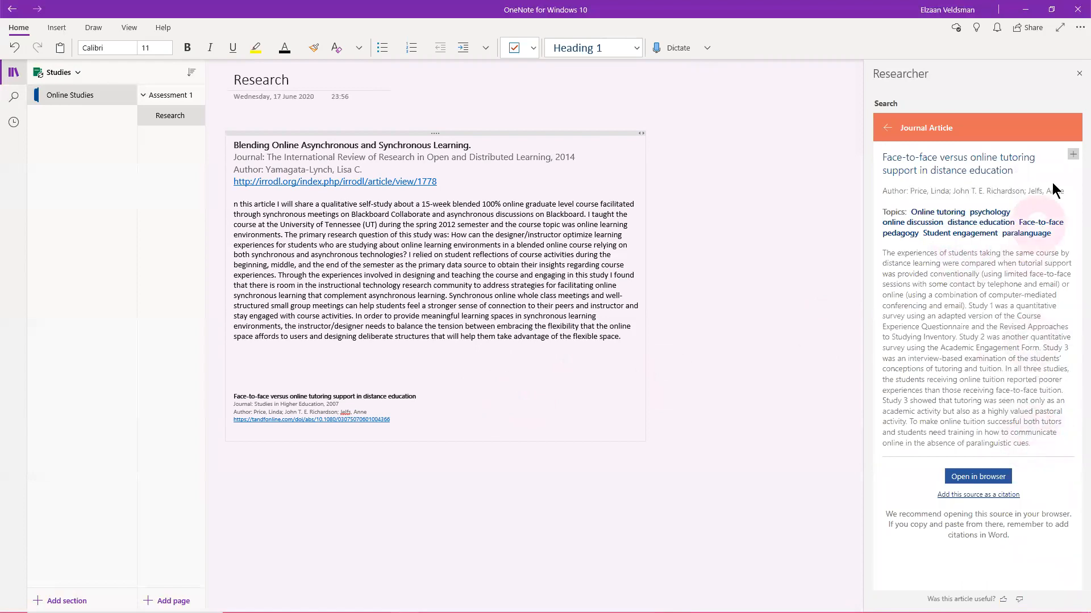
- Add the article's citation a second time from its details, and delete the duplicate from the page
click(1071, 157)
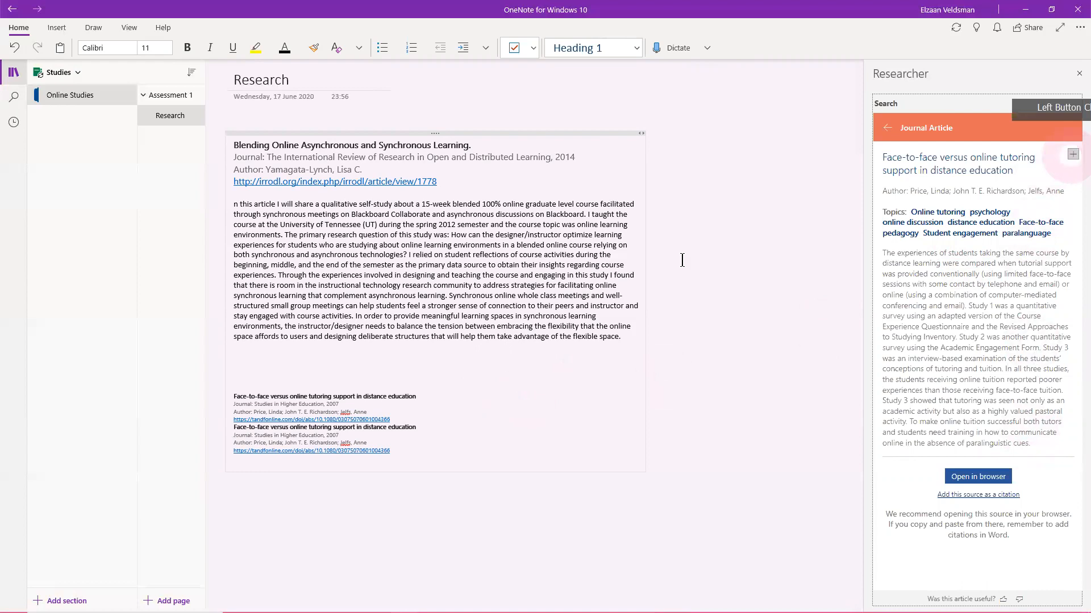
drag(397, 455, 229, 428)
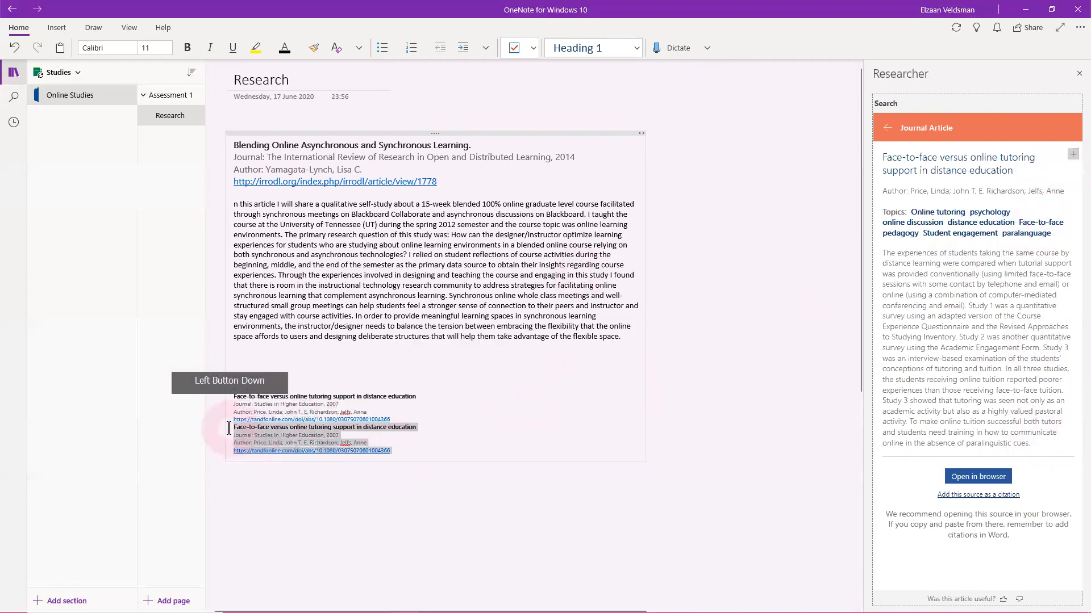
key(Delete)
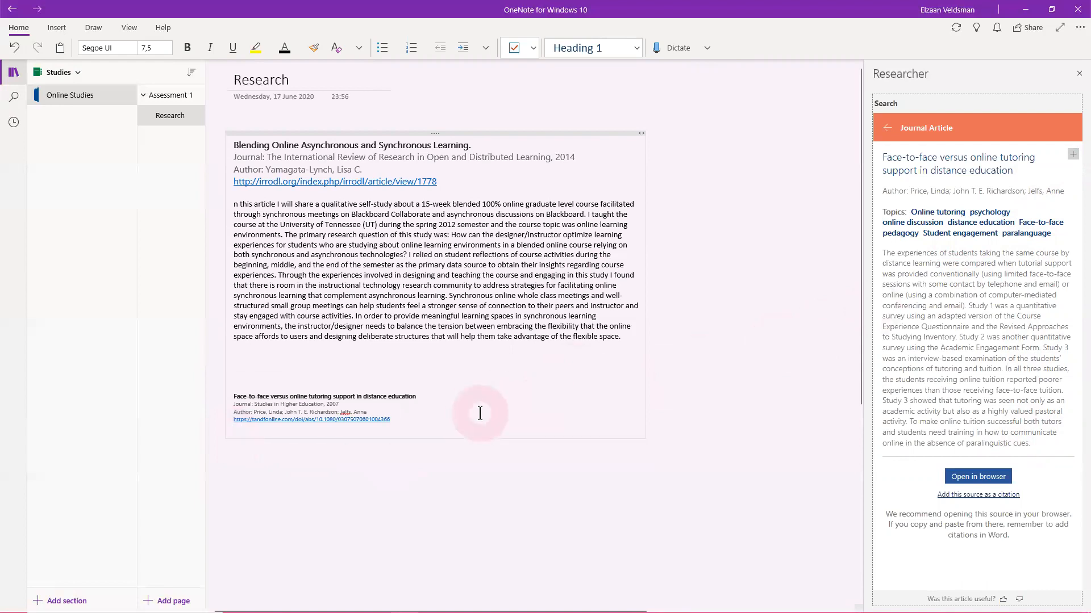
- Copy the full abstract from the article details and paste it below the second citation's link, leaving a blank line between them
key(Return)
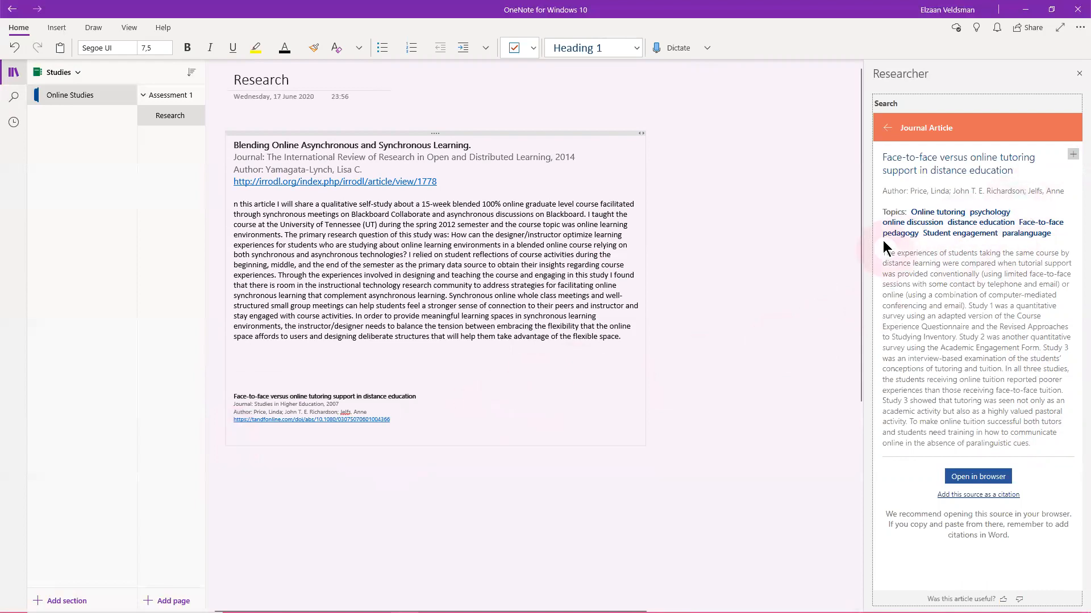
drag(884, 254, 1043, 441)
right_click(996, 362)
click(998, 347)
click(235, 443)
right_click(234, 441)
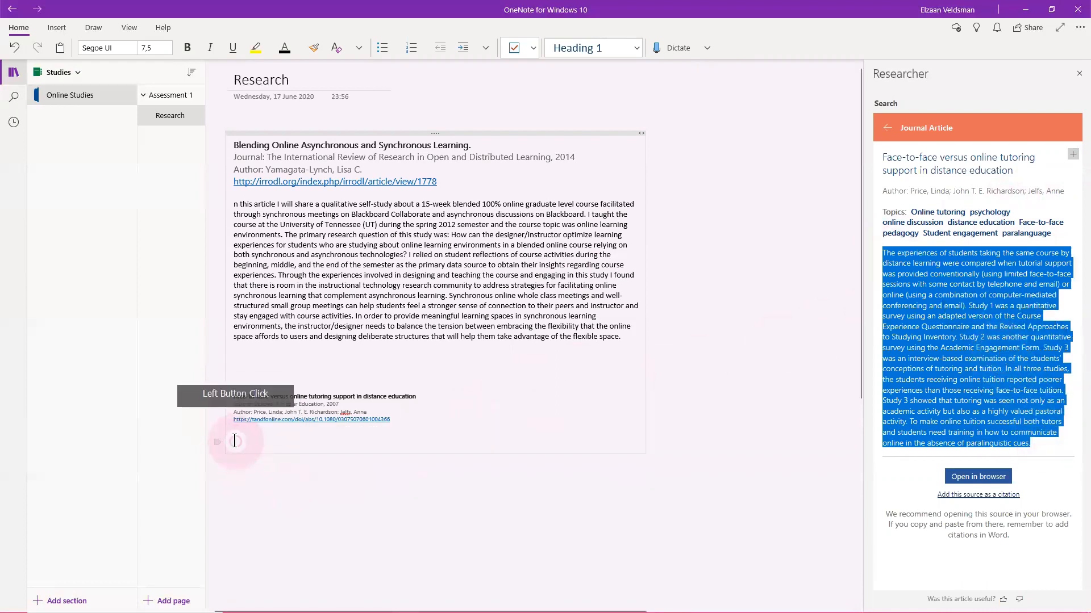
click(272, 495)
click(733, 501)
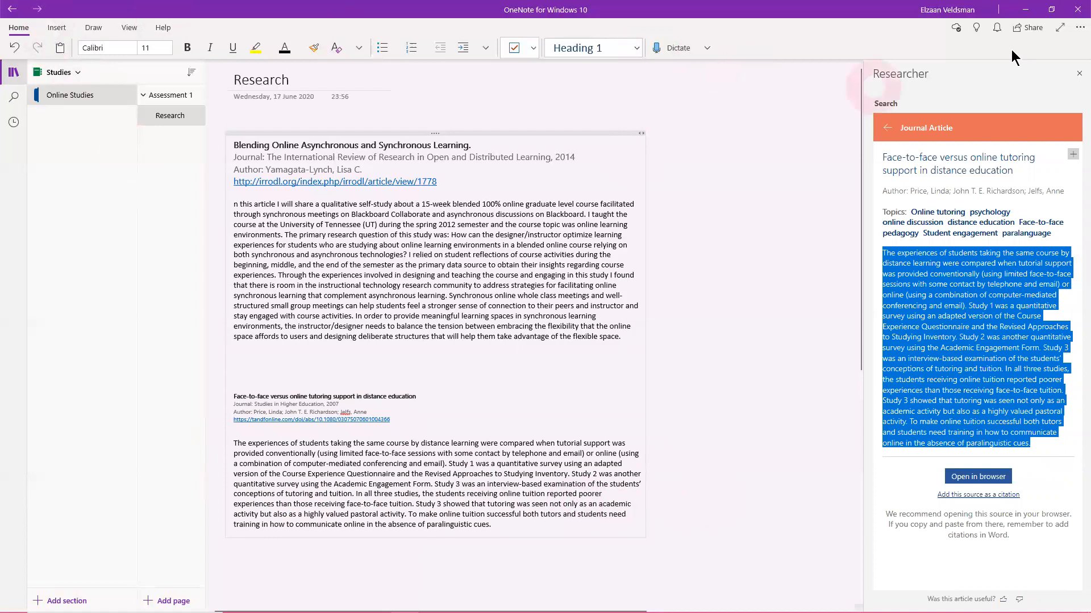
- View the Options in OneNote's settings and close them
click(1078, 28)
click(1059, 71)
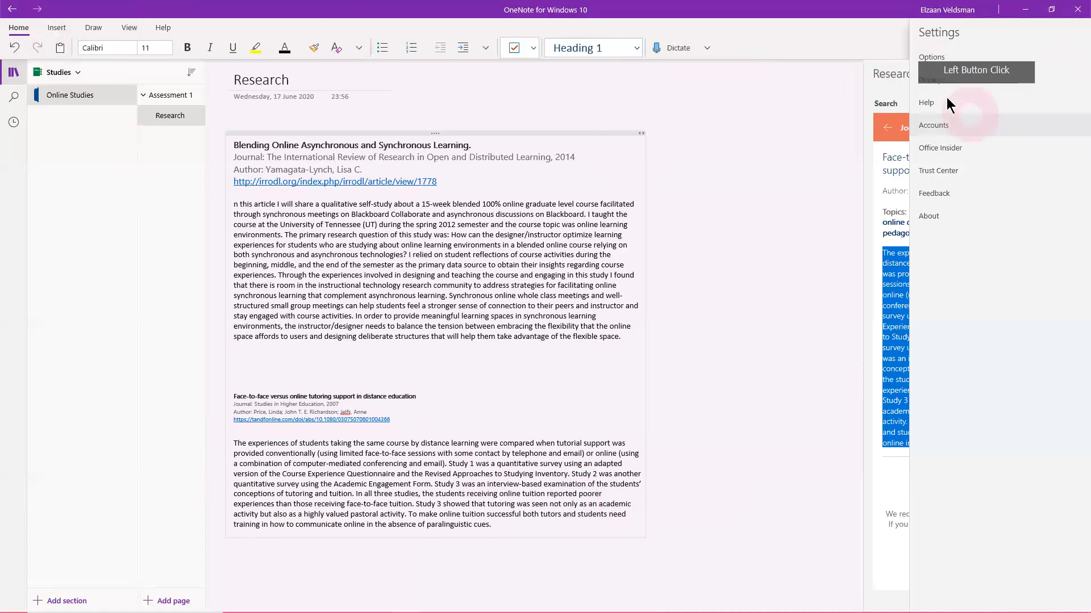
click(935, 57)
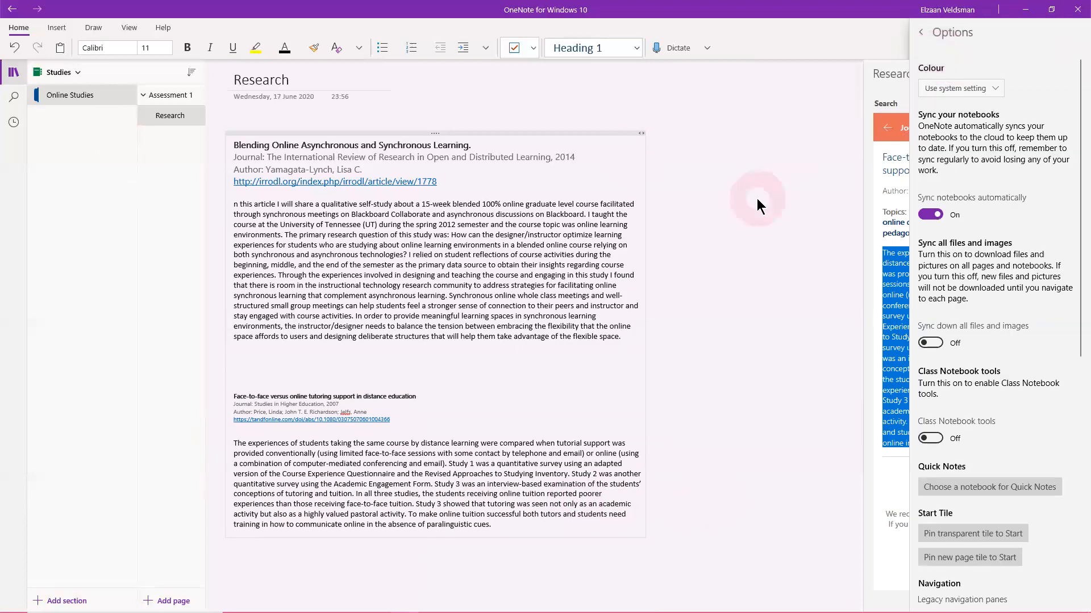
click(756, 199)
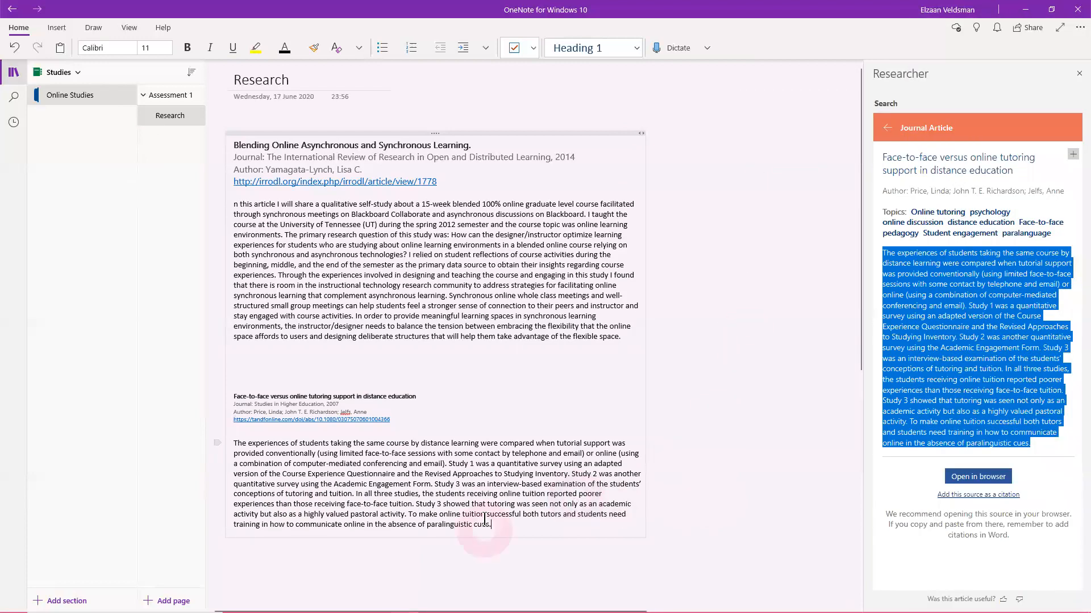
- Set the font size of the second article's citation and abstract to 12
drag(492, 524, 230, 398)
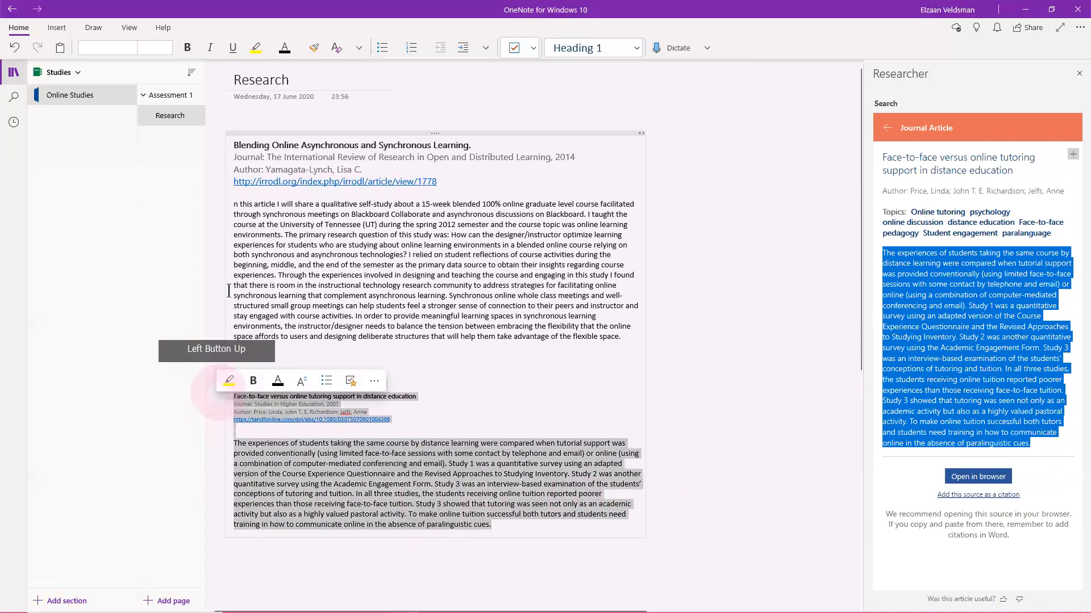
click(168, 47)
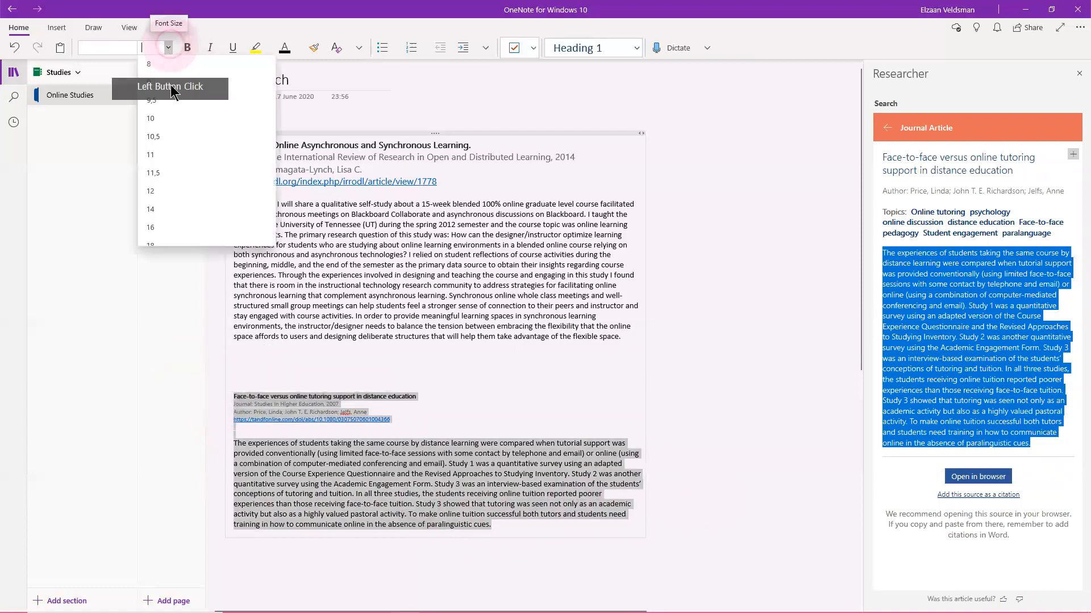
click(168, 192)
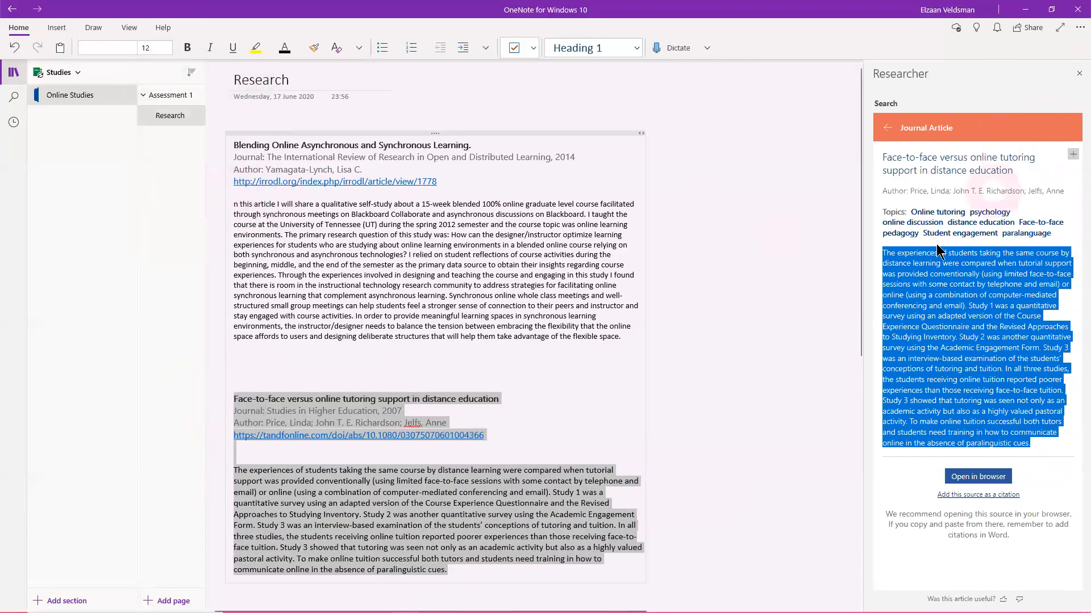
- Return to the source list, look through further journal articles on Online Studying and close Researcher
click(888, 127)
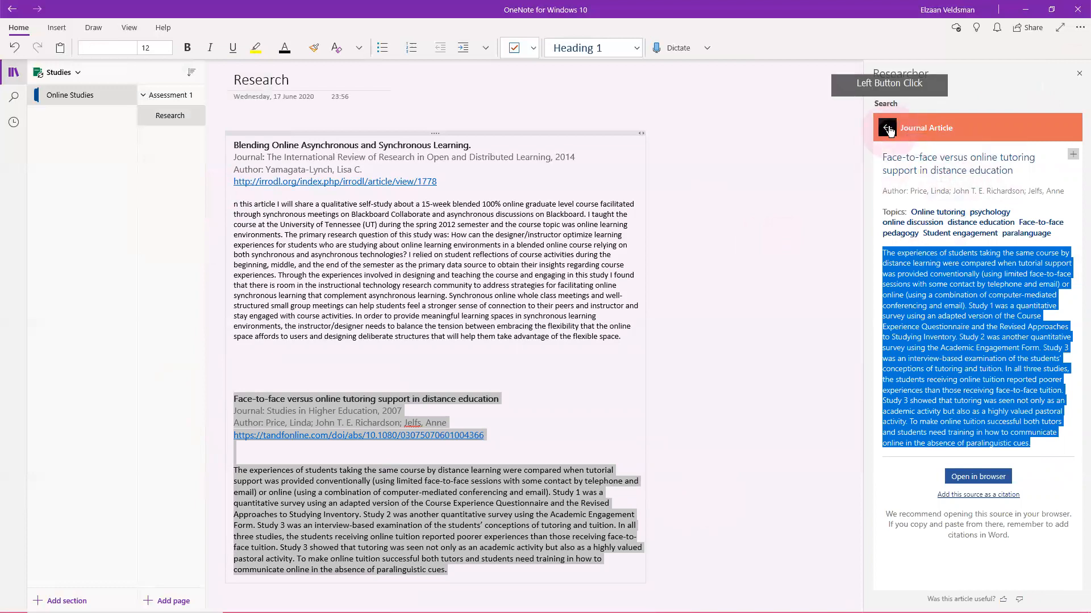
scroll(973, 336, down, 10)
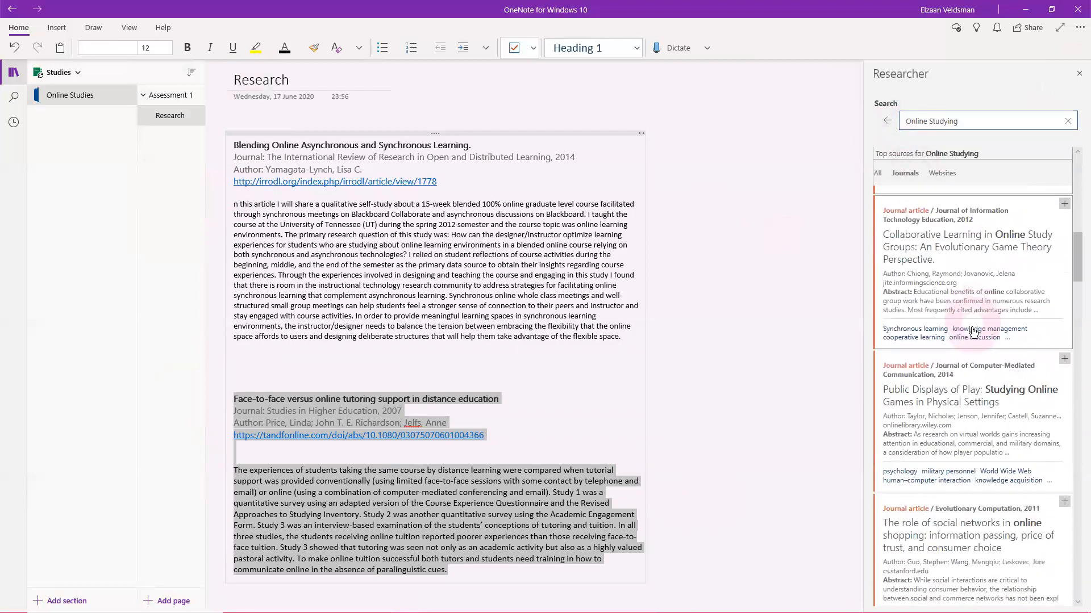
scroll(973, 336, down, 3)
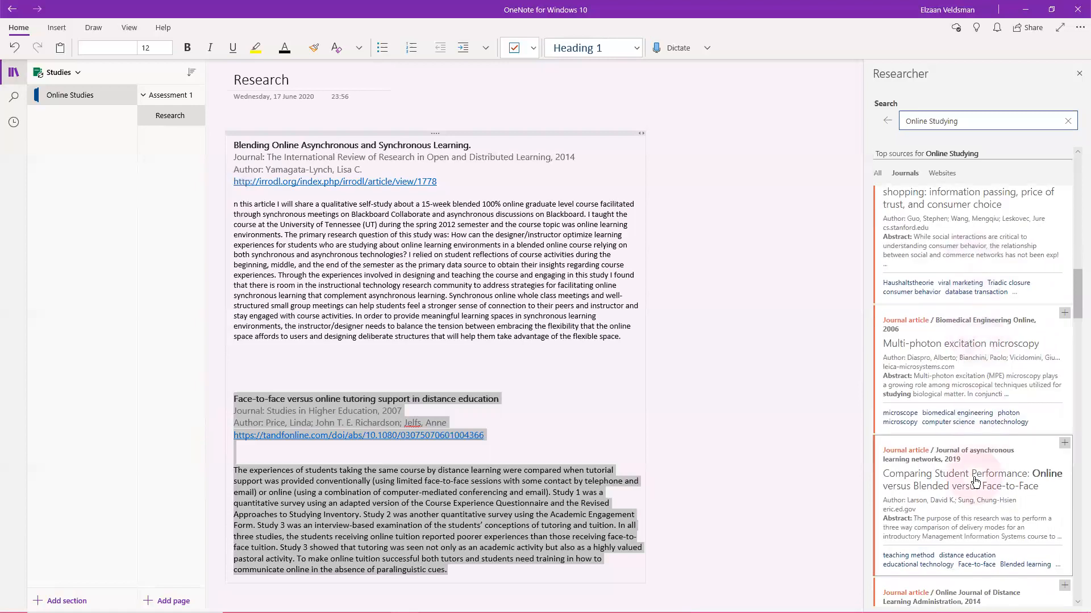
scroll(975, 473, down, 3)
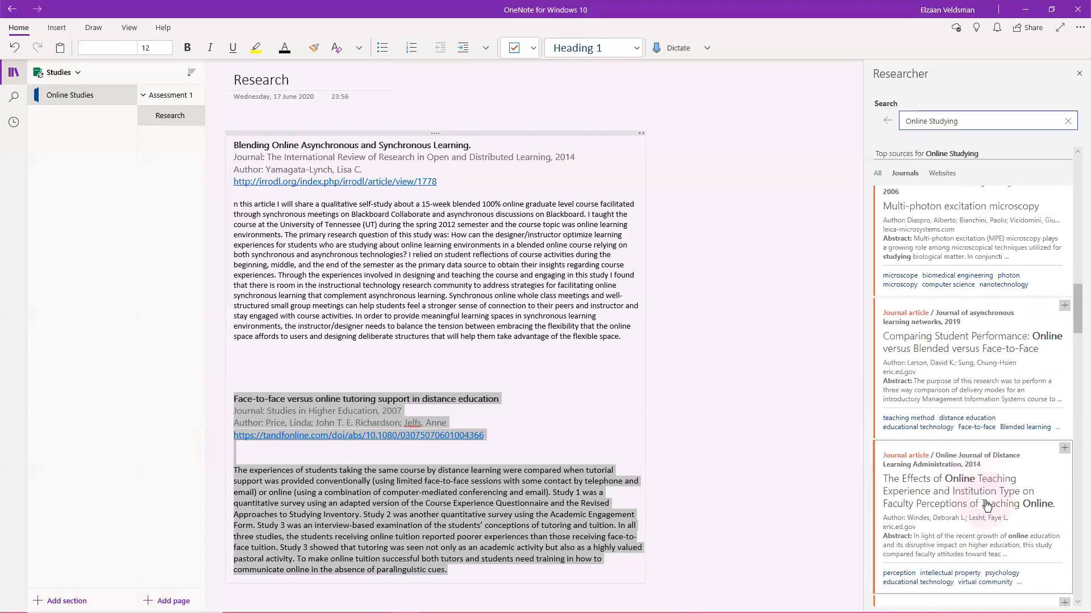
scroll(1009, 487, down, 1)
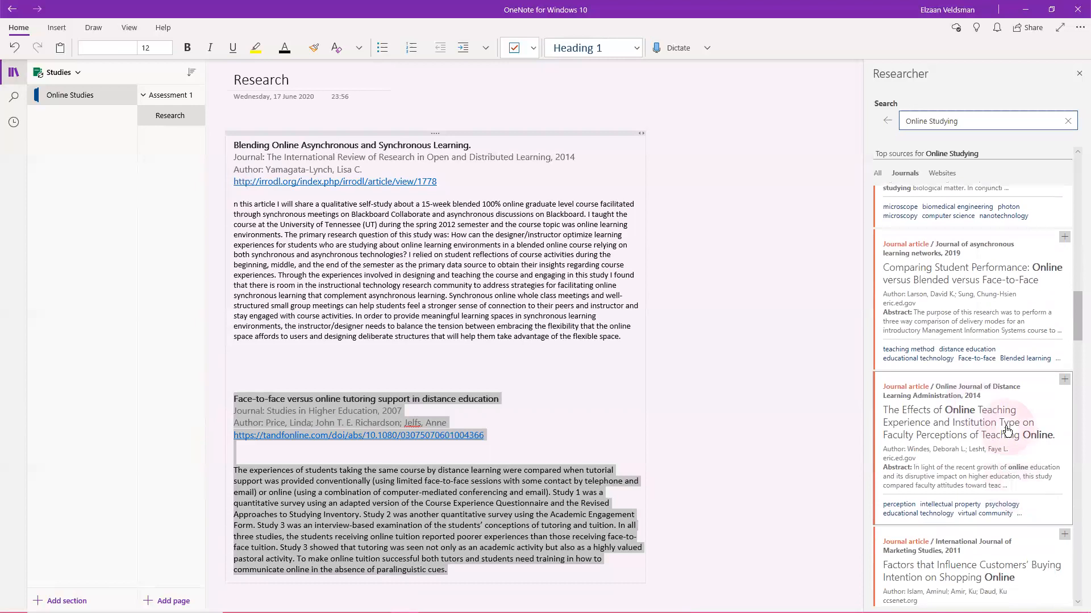
scroll(1004, 432, down, 3)
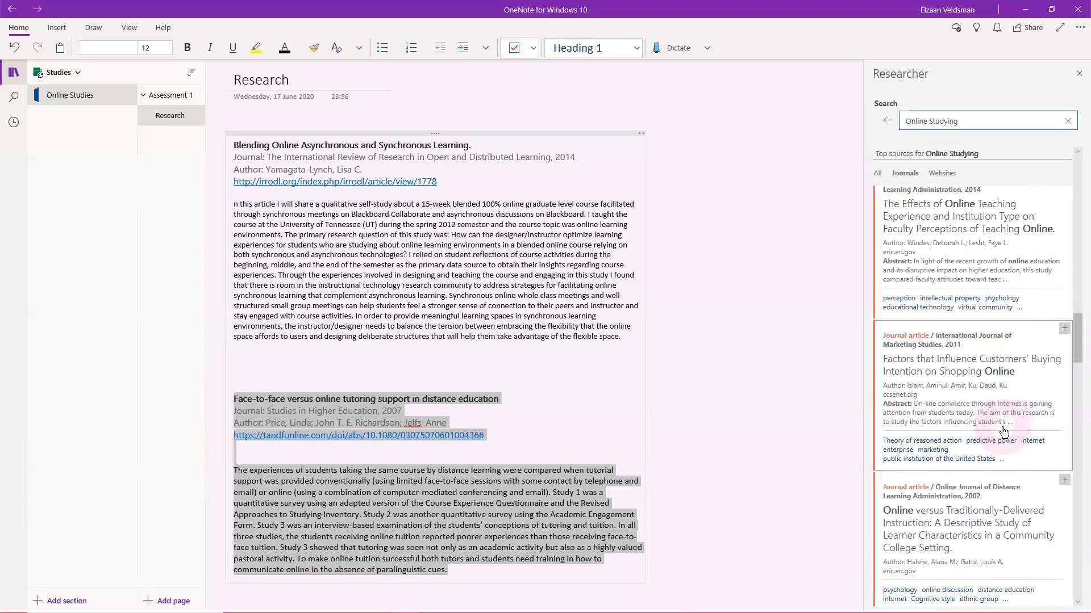
click(1077, 76)
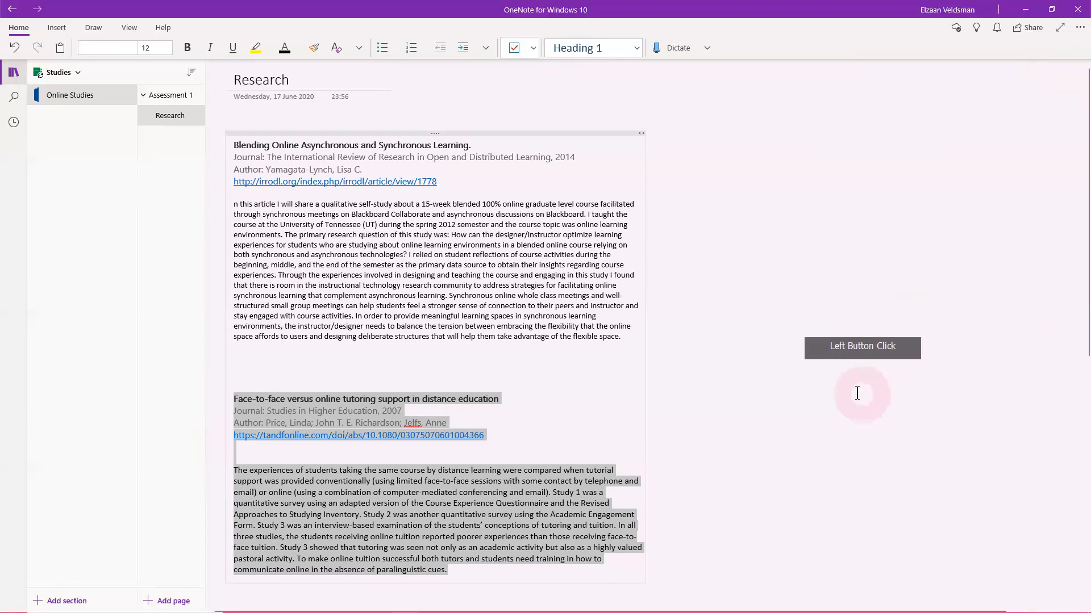
right_click(156, 115)
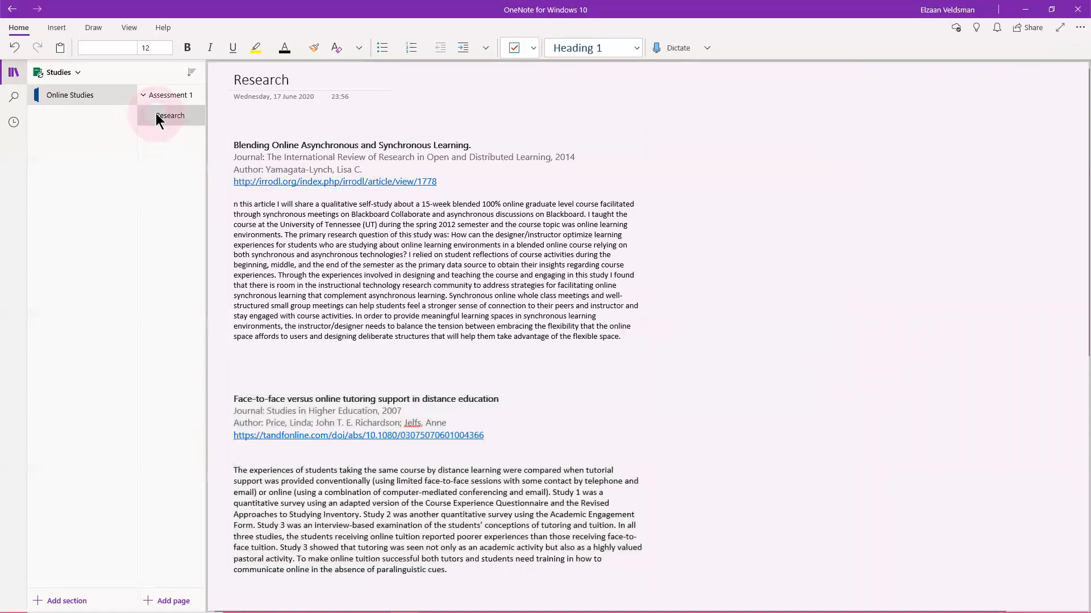
click(315, 80)
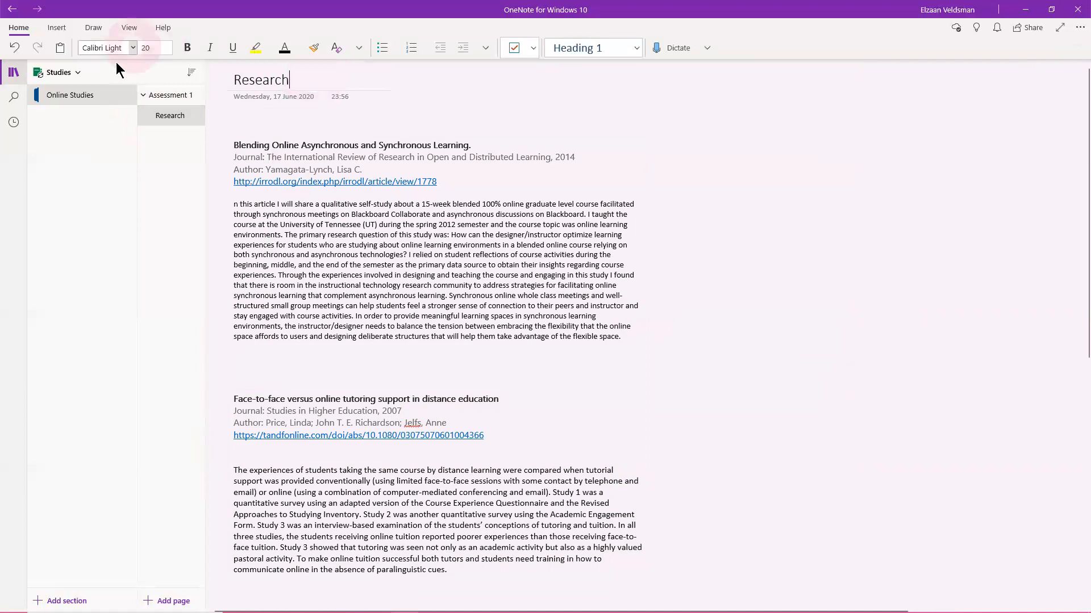
- Rename the Online Studies section to "Being an awesome teacher"
right_click(70, 96)
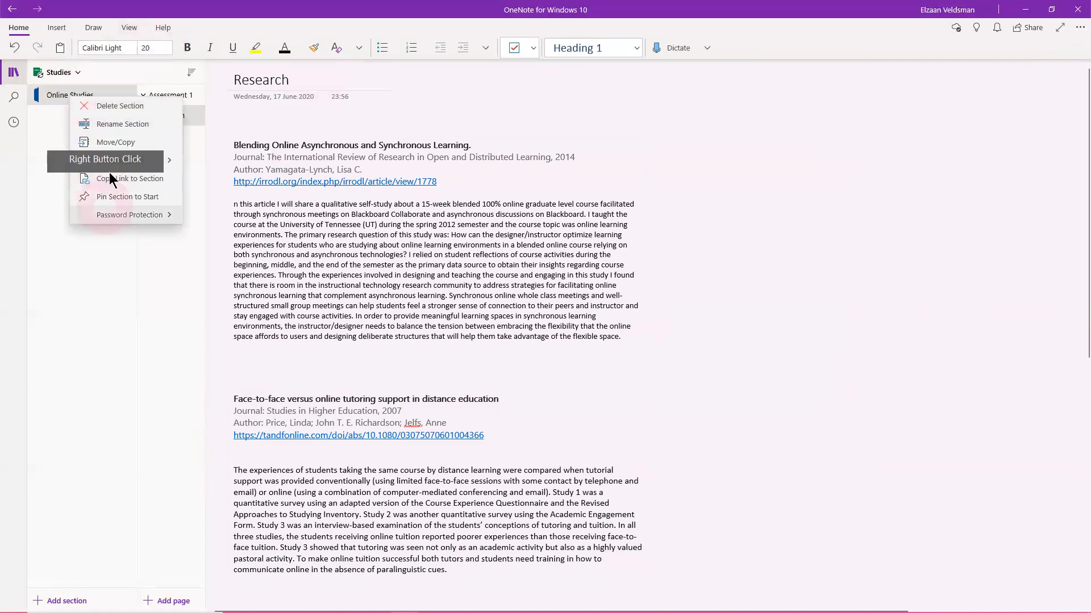
click(107, 121)
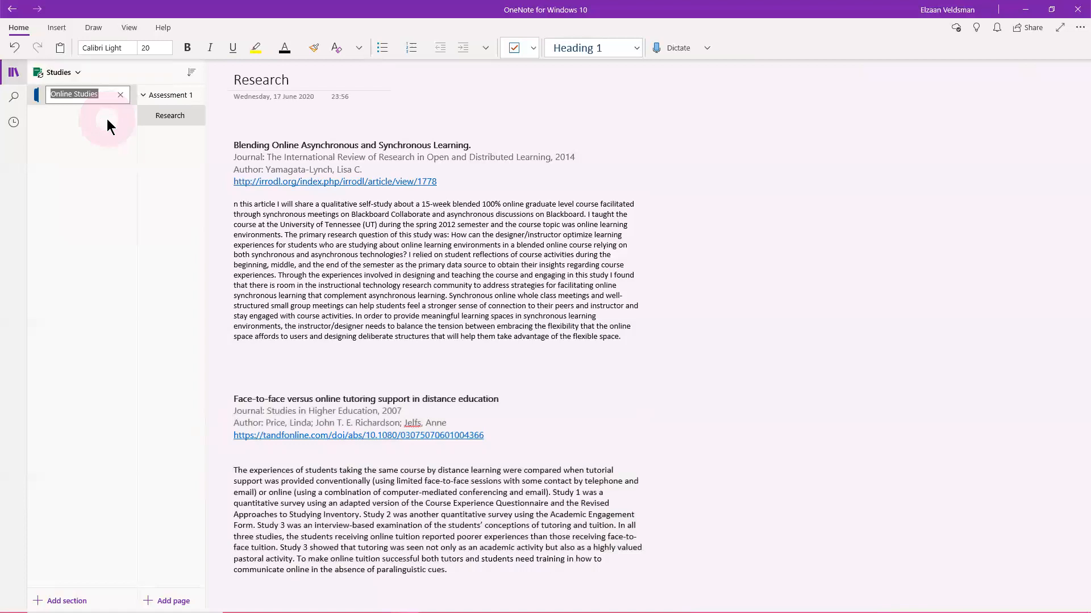
text(Being)
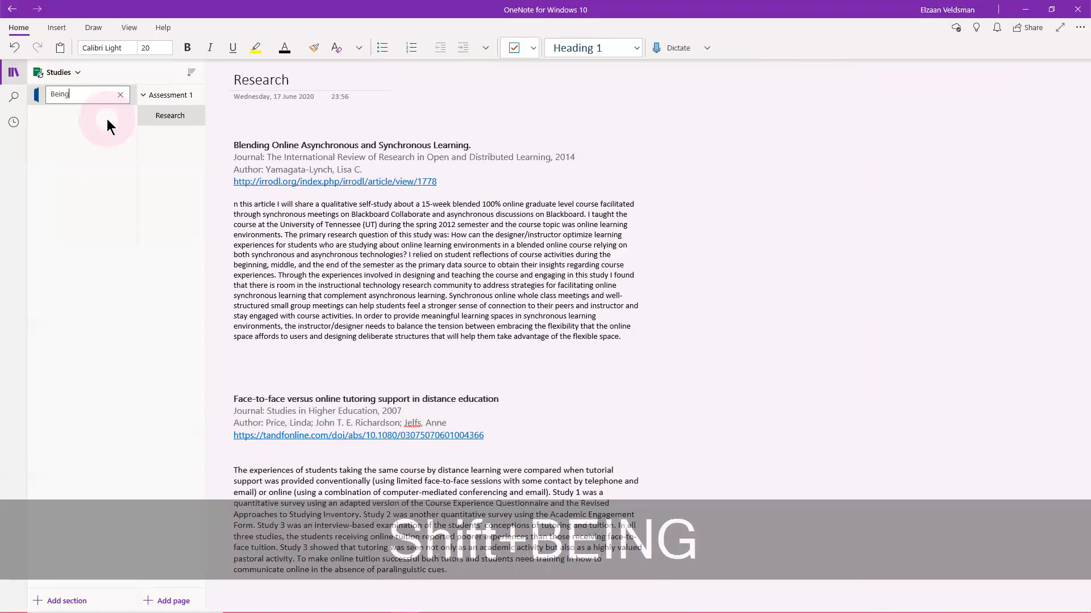
text( an)
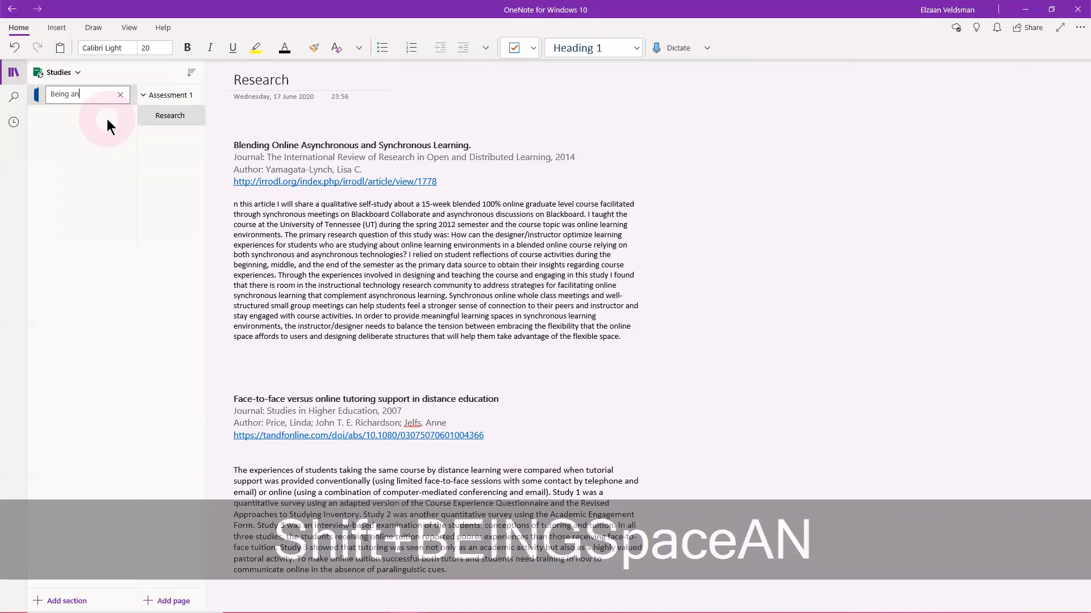
text( awesome teacher)
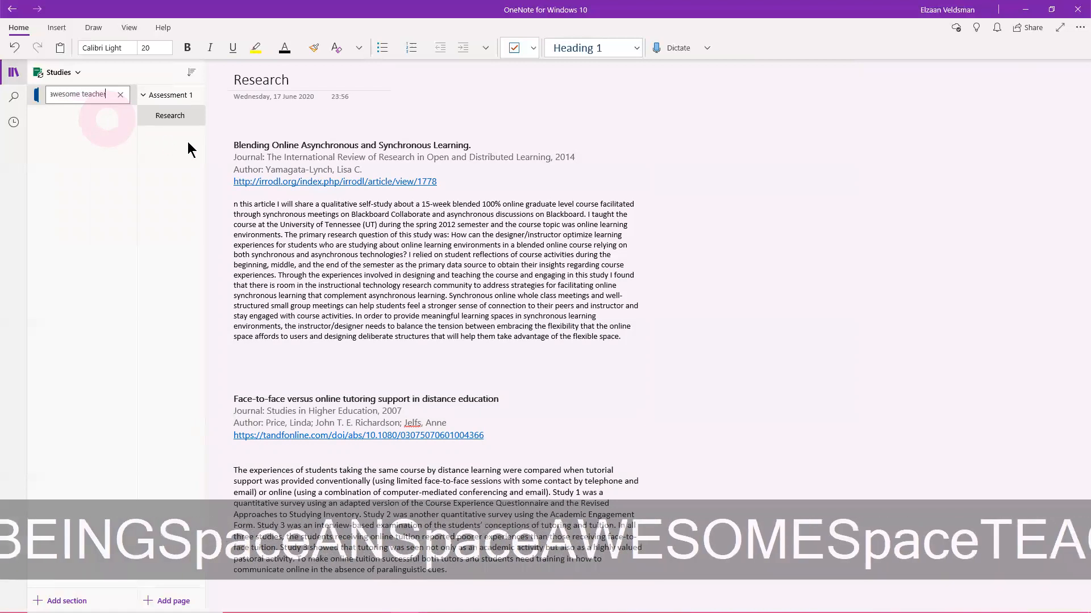
click(185, 112)
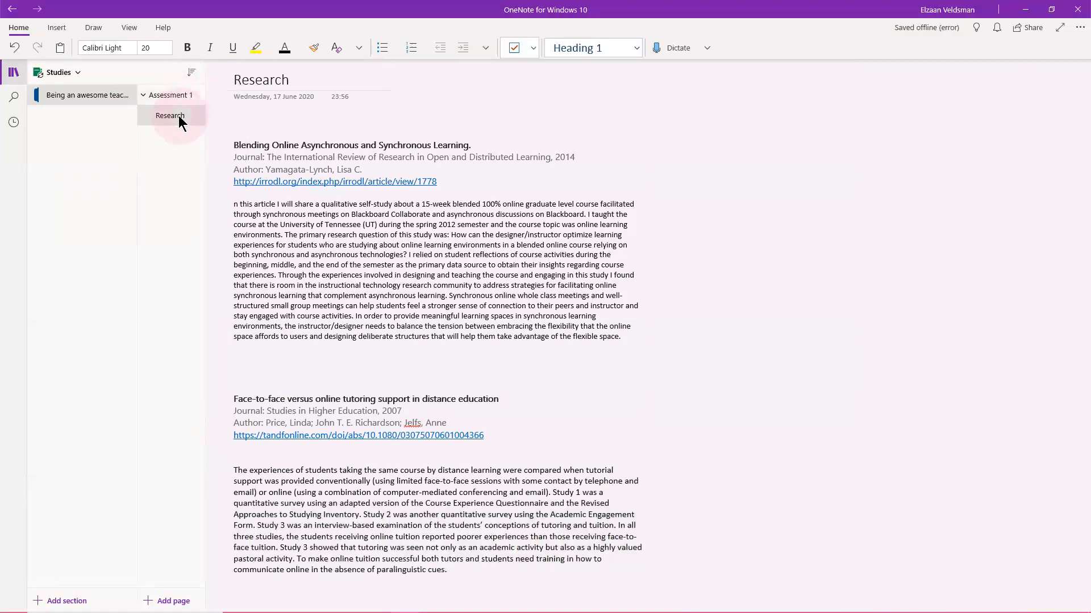
- Extend the Research page's title to "Research on online learning"
right_click(178, 115)
right_click(304, 73)
click(304, 74)
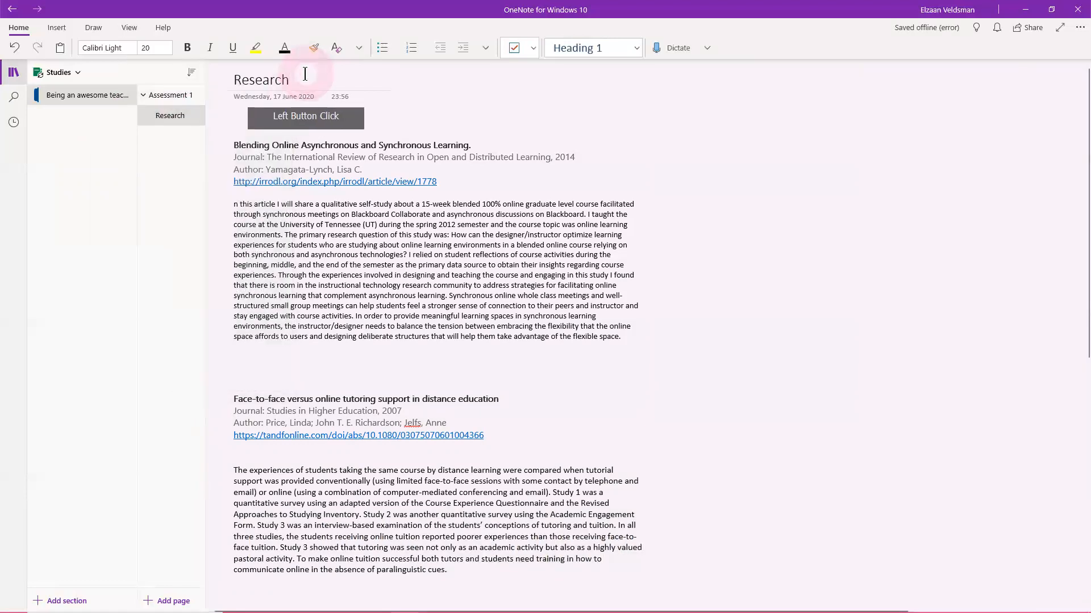
text(on on line learning)
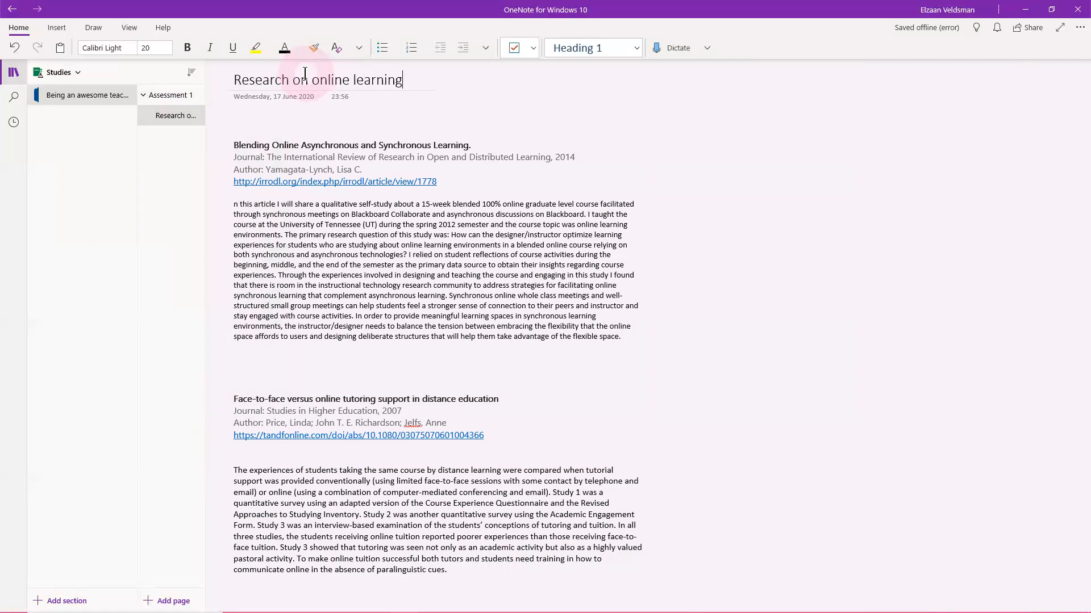
click(185, 210)
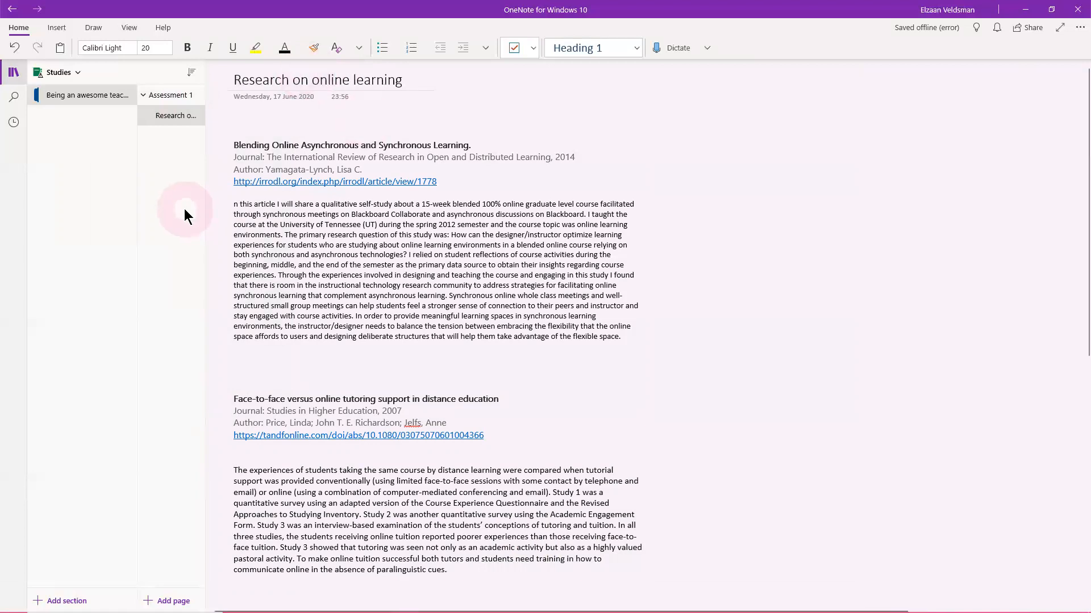
- Add a new subpage under Assessment 1, directly below the research page
click(181, 154)
right_click(180, 144)
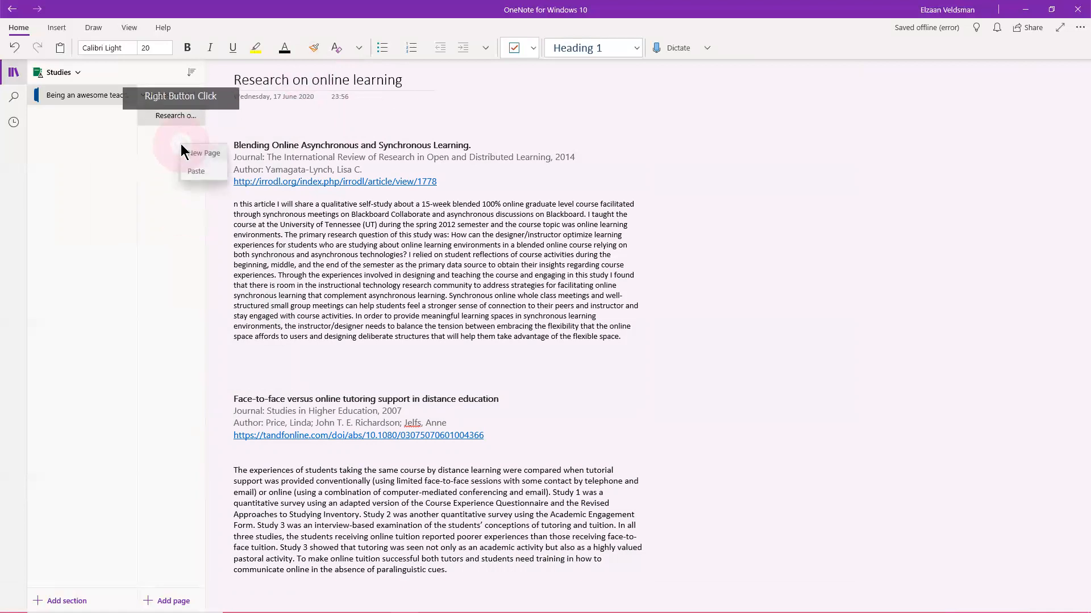
click(163, 599)
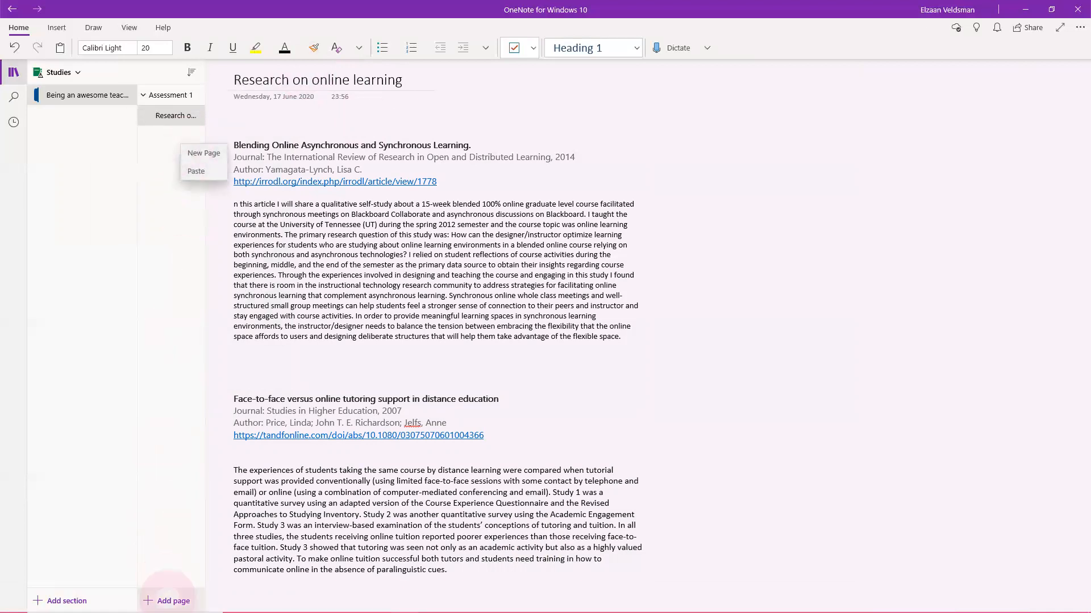
click(173, 216)
click(183, 141)
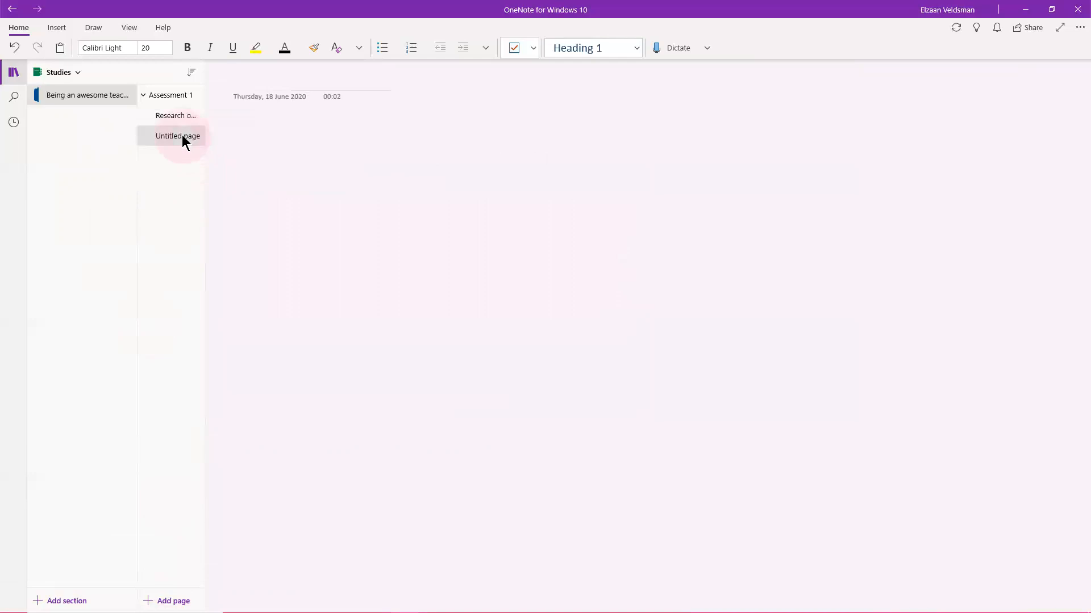
- Title the new untitled page "How to make successful videos"
click(239, 80)
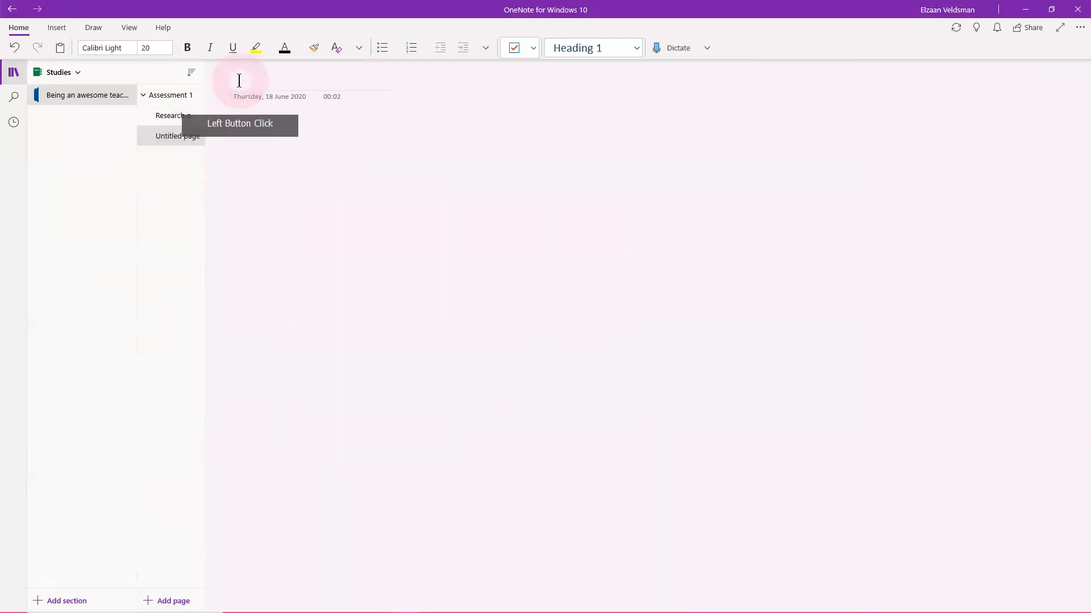
text(How to )
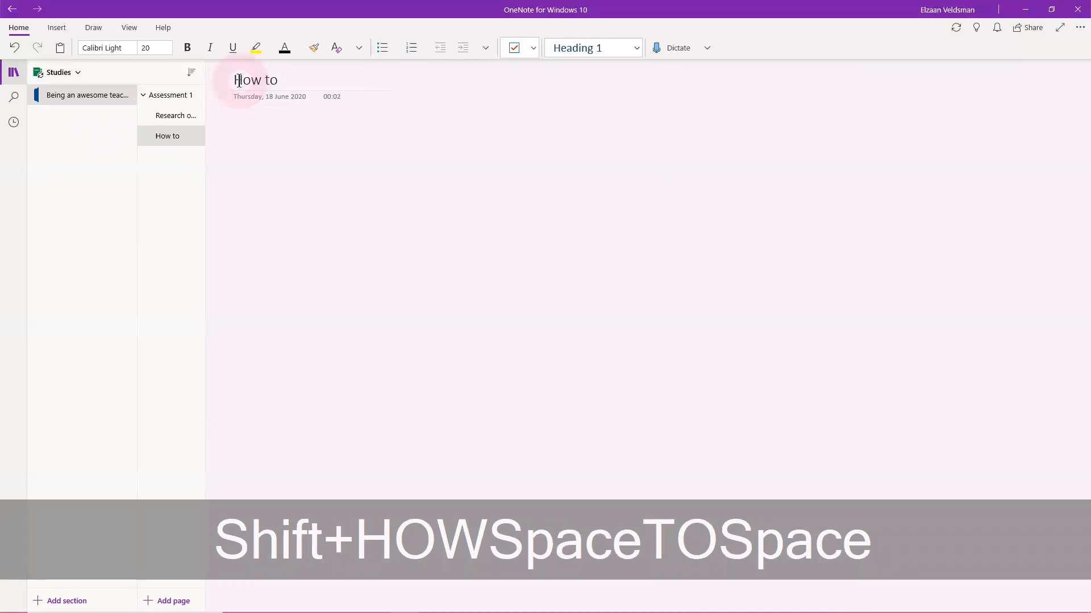
text(make successfu)
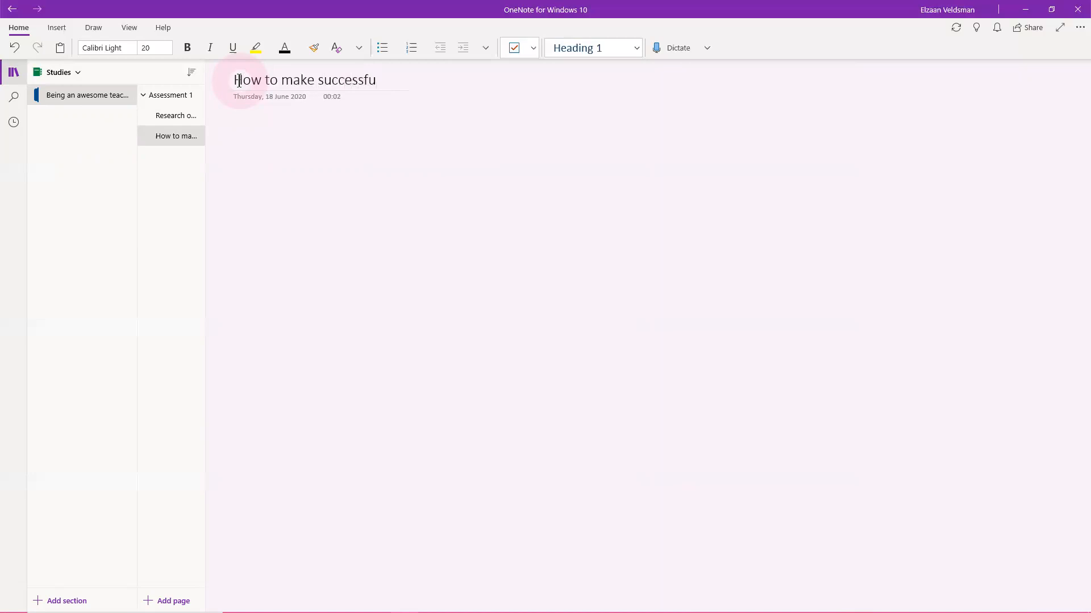
text(ll vid)
key(BackSpace)
key(BackSpace)
key(BackSpace)
key(BackSpace)
key(BackSpace)
text(vid)
- Widen the page list enough to fit the full page titles and select the How to make successful videos page
click(202, 221)
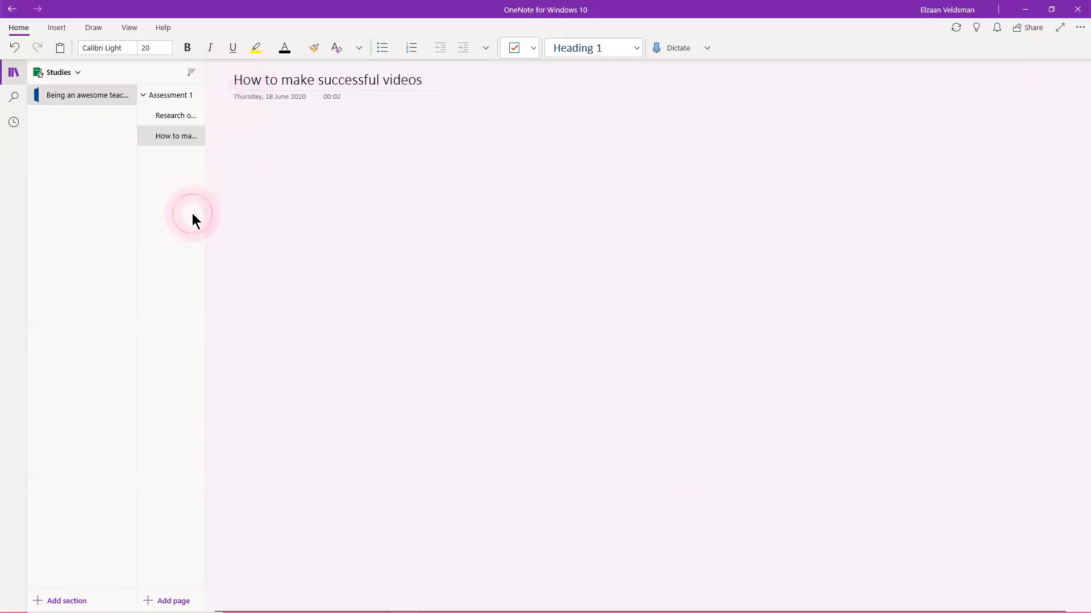
click(205, 212)
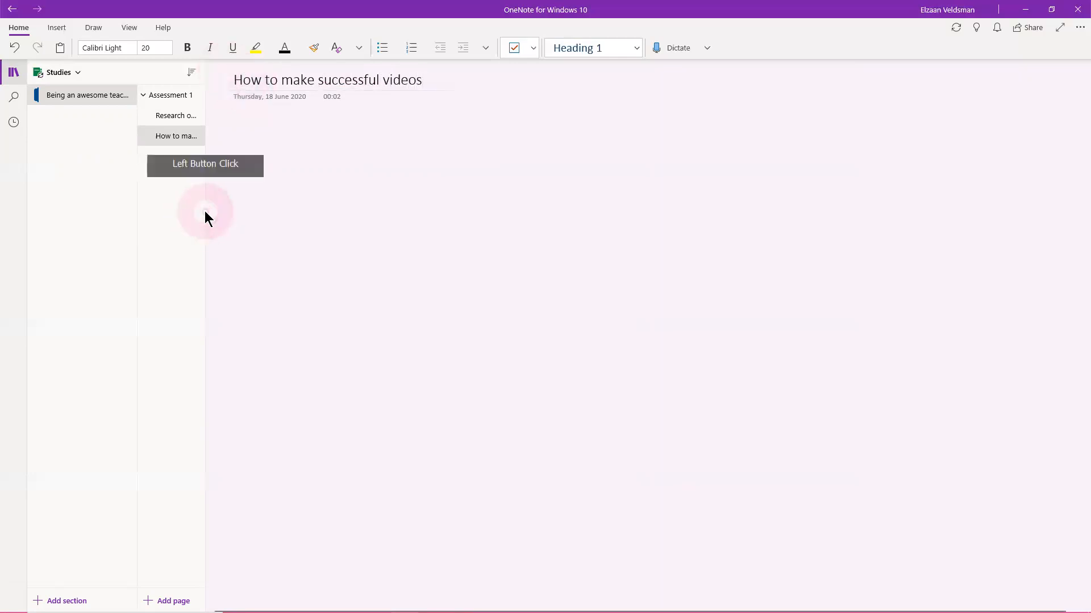
drag(209, 210, 296, 213)
click(259, 140)
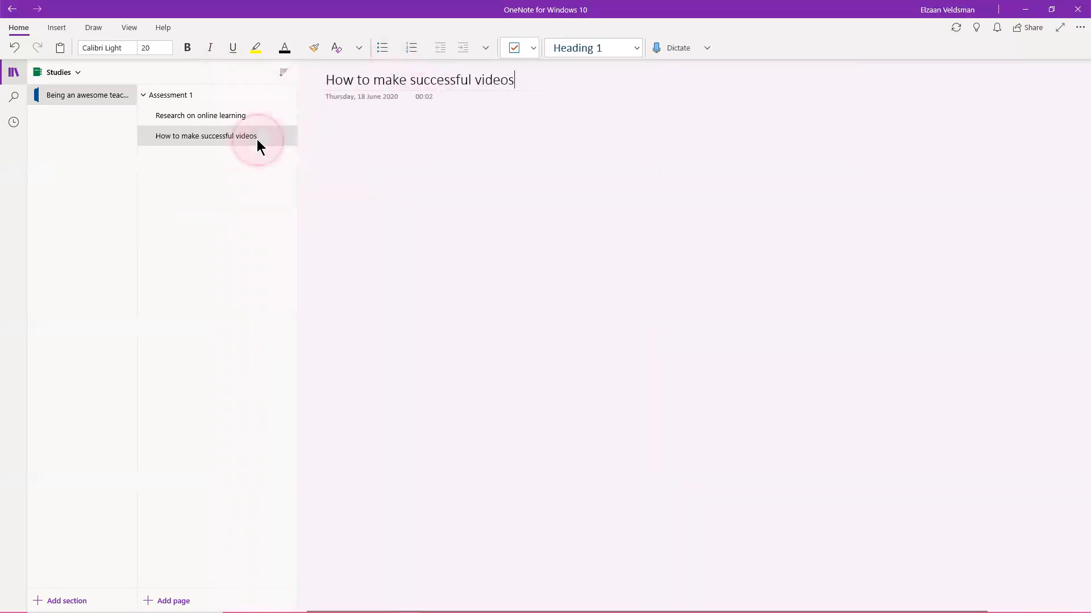
- Open Researcher from the How to make successful videos page and search for "recipes for paste"
click(57, 27)
click(359, 138)
click(706, 50)
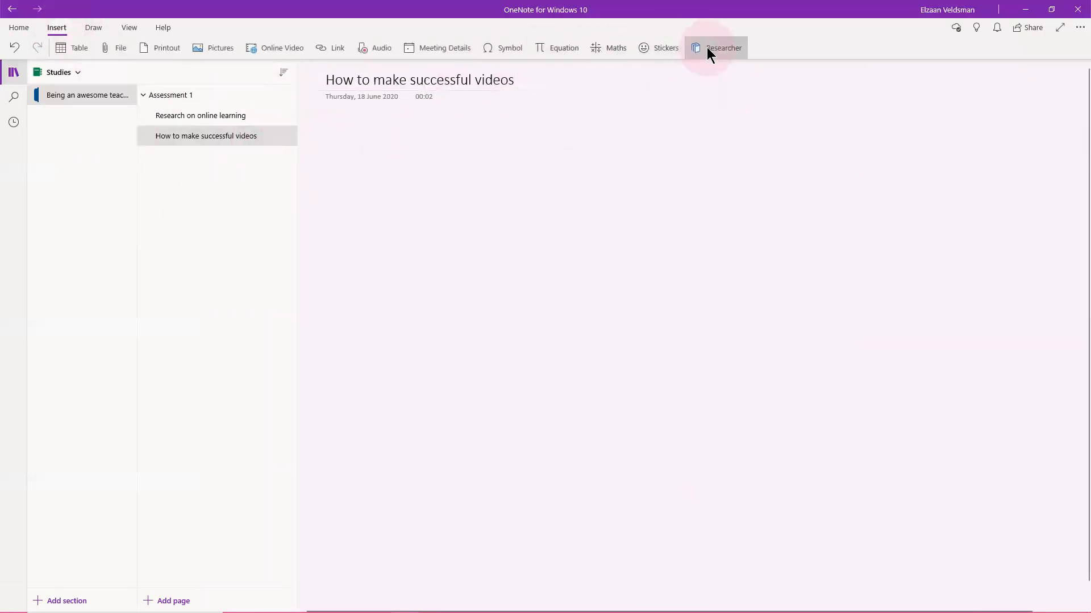
click(983, 217)
click(952, 135)
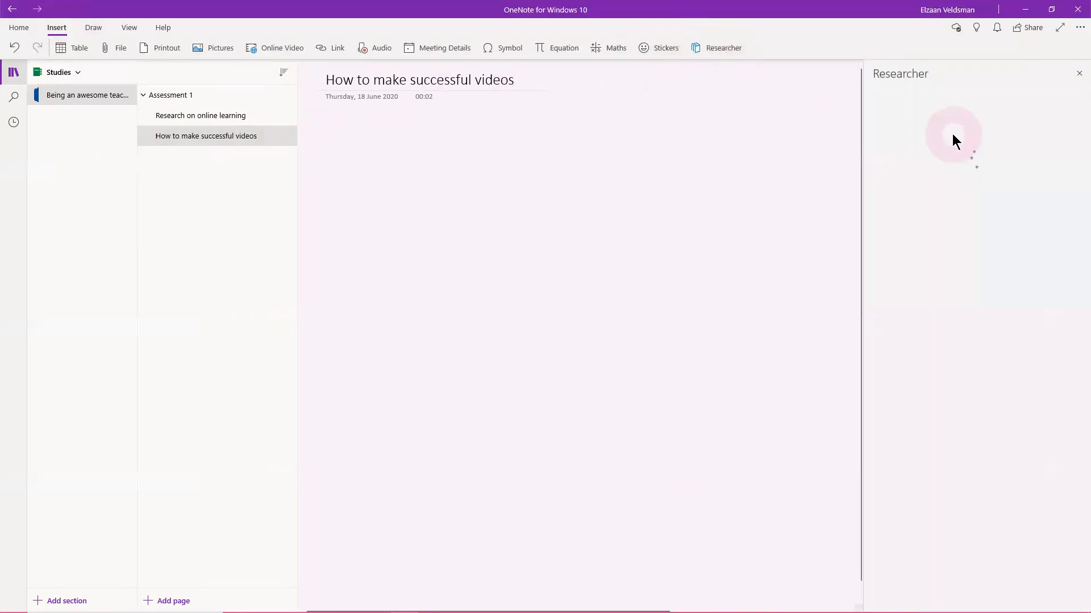
click(964, 244)
click(947, 222)
click(919, 133)
click(919, 133)
text(recipes for)
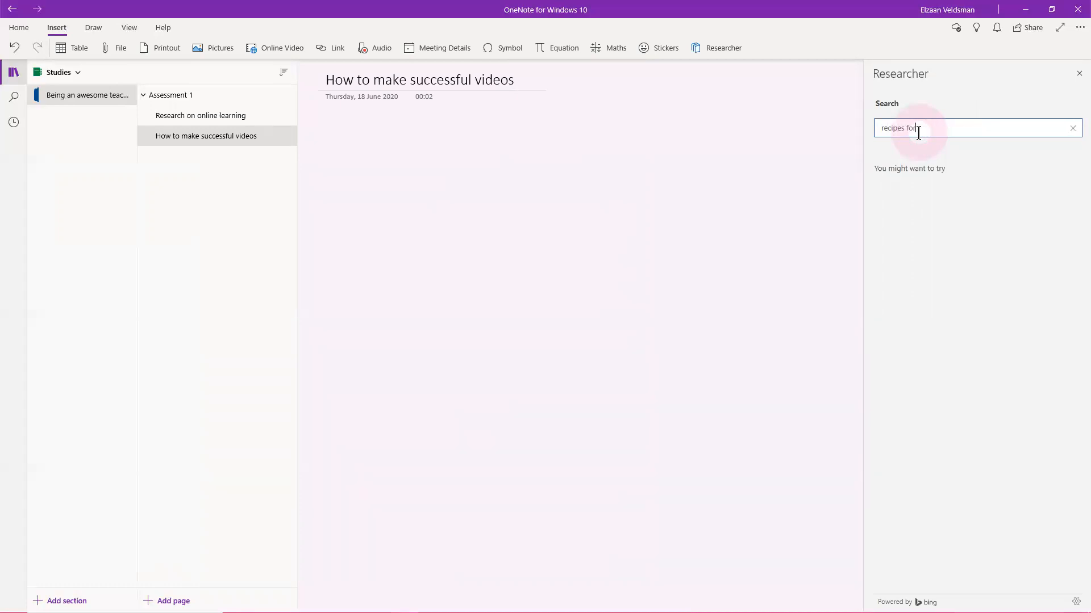
text( paste)
key(Return)
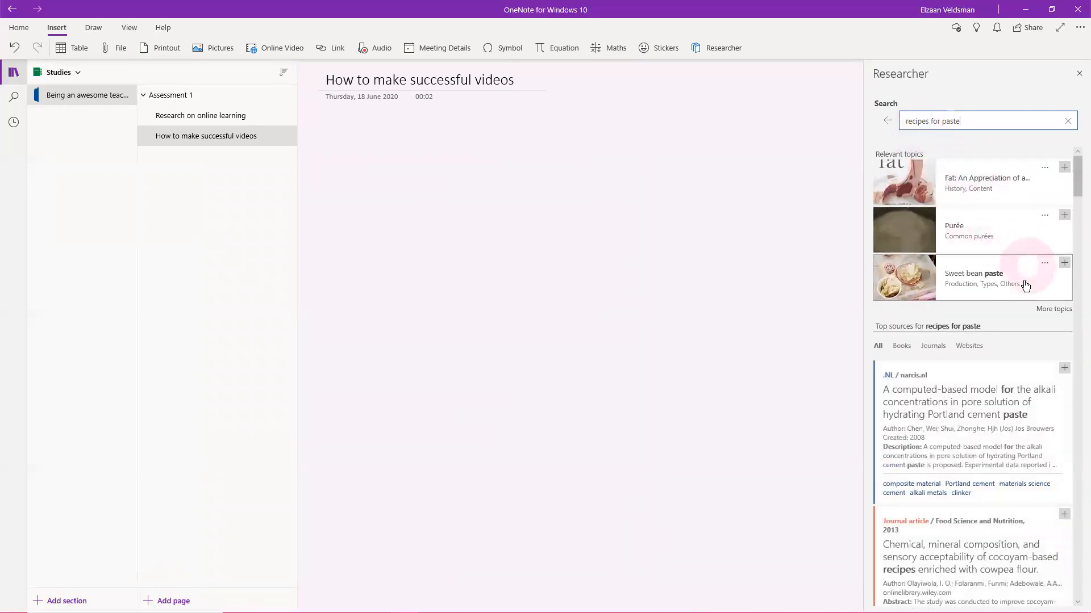
- Look through the Researcher results and add the Sweet bean paste topic to the page
scroll(1024, 293, down, 3)
scroll(1024, 295, down, 1)
scroll(1022, 296, up, 3)
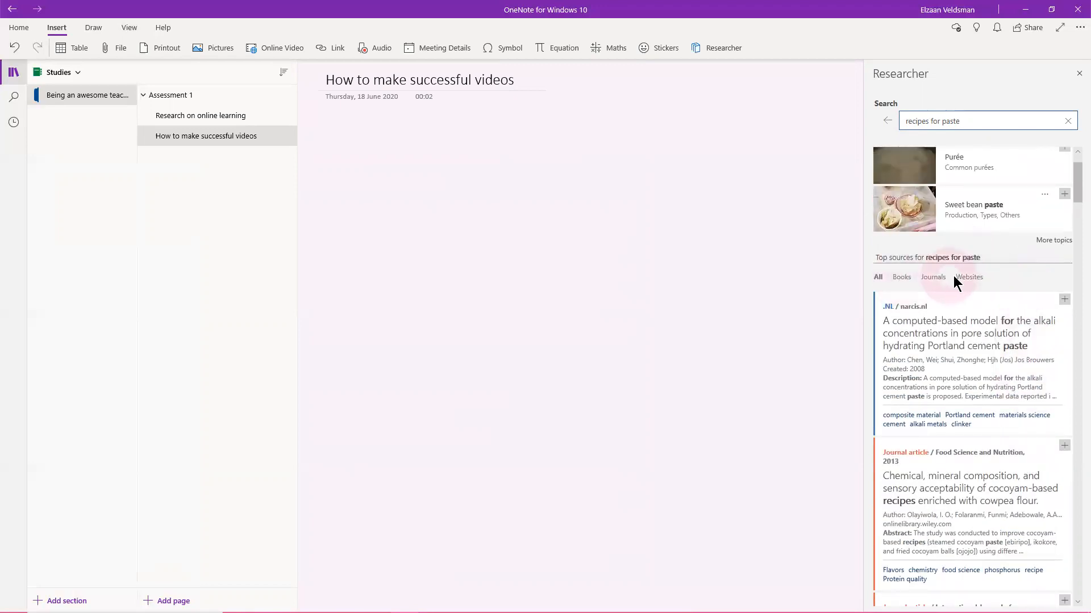
click(1063, 196)
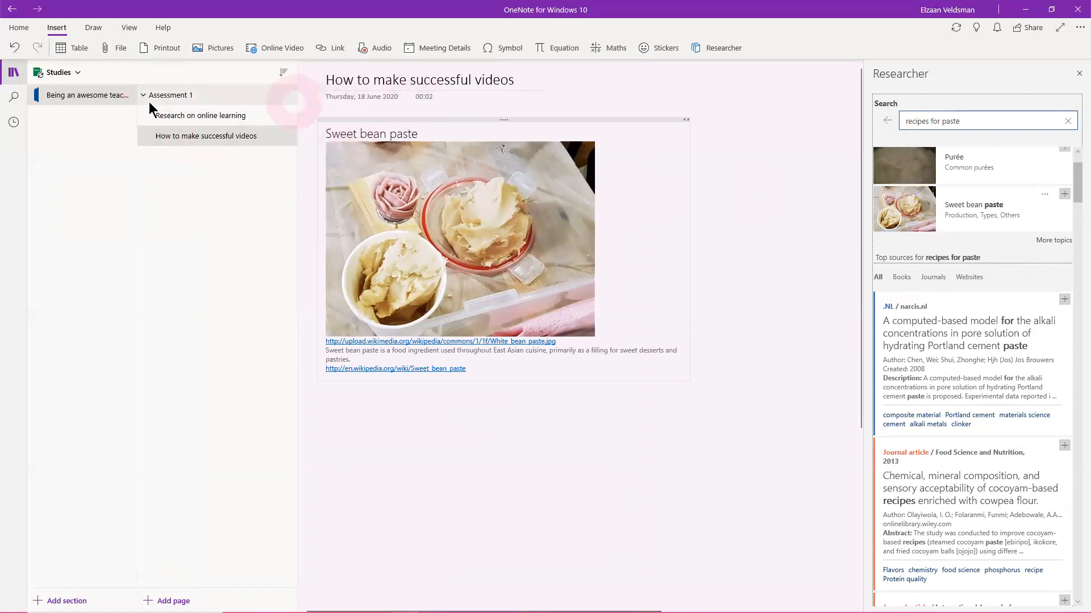
- Delete the whole Sweet bean paste note container from the page and close Researcher
click(567, 119)
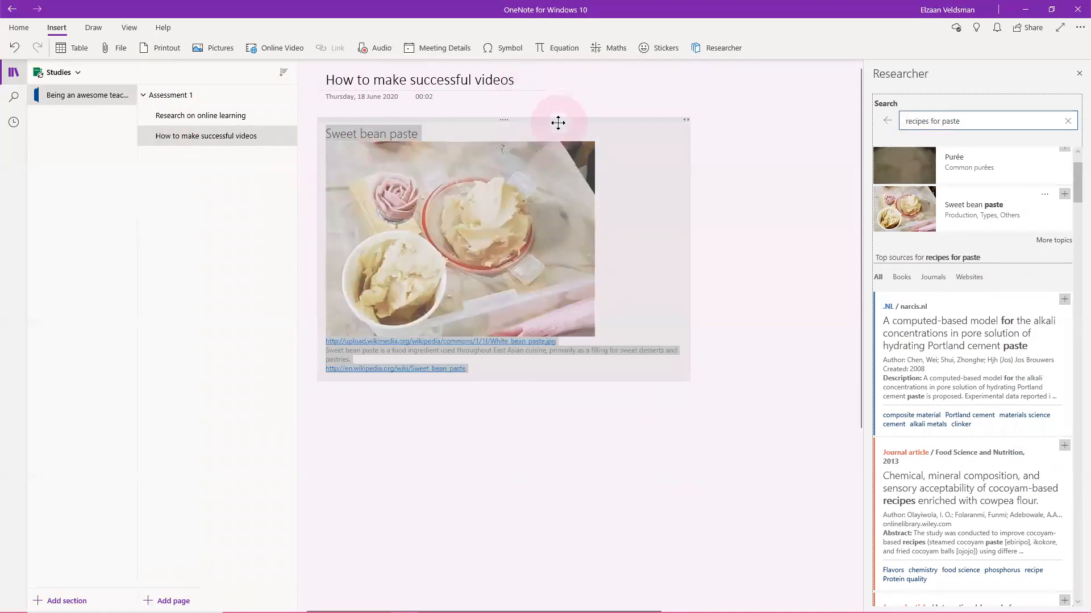
click(558, 120)
key(Delete)
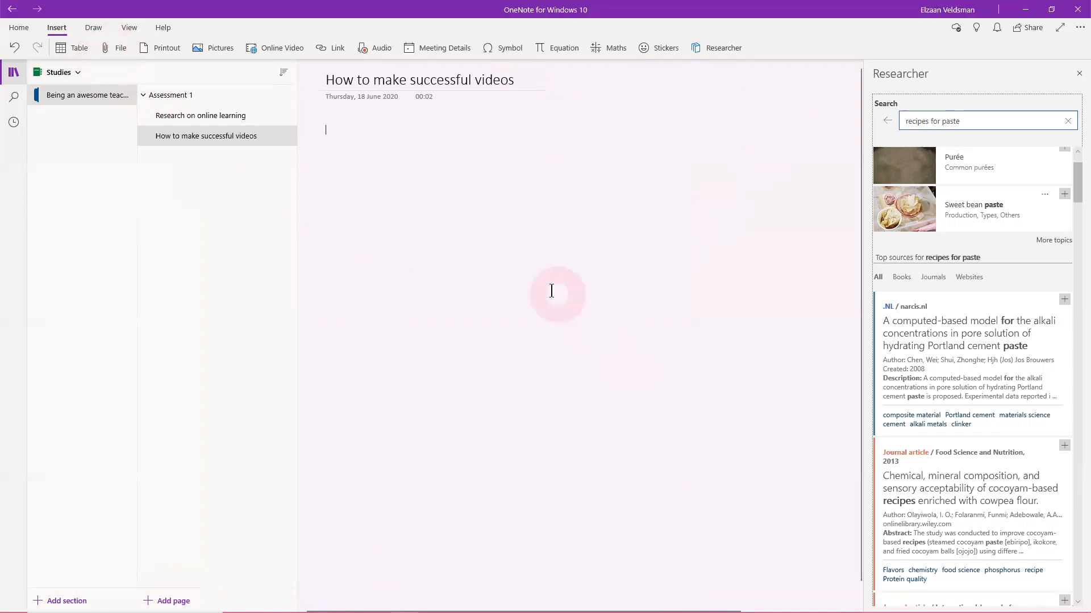
click(1078, 73)
click(429, 596)
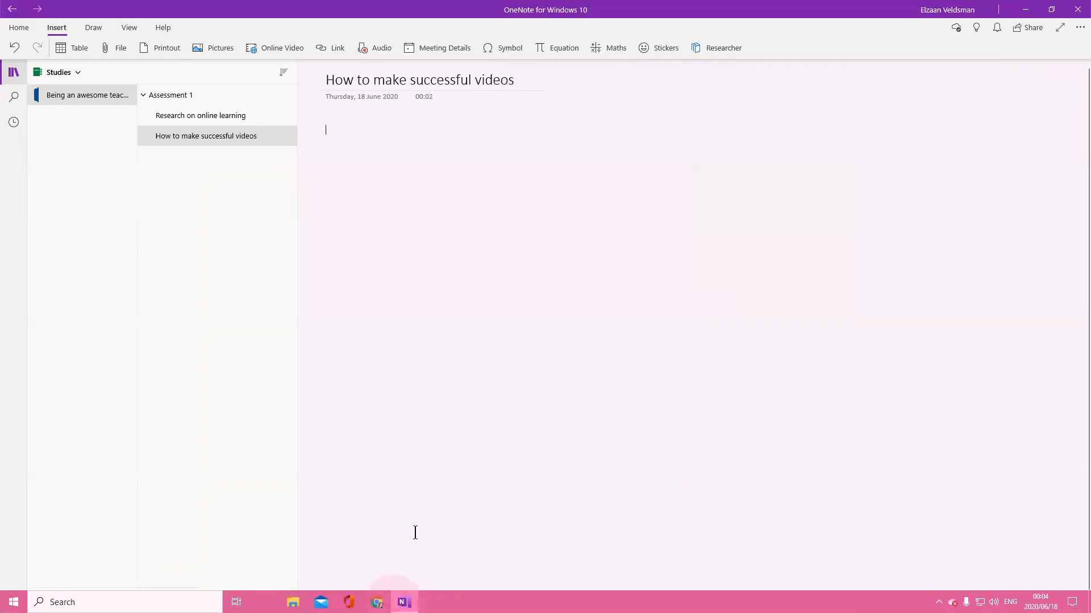
- On the Research on online learning page, select the first article's citation and abstract, view the commands available for the selection, and dismiss them
click(215, 120)
click(714, 338)
drag(714, 338, 324, 145)
right_click(390, 279)
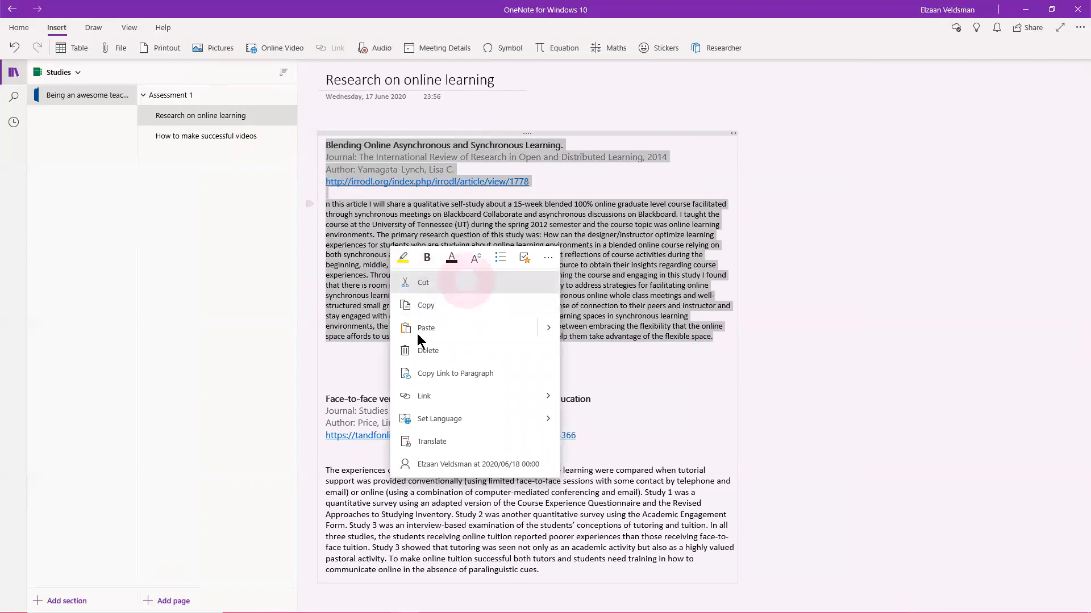
click(868, 401)
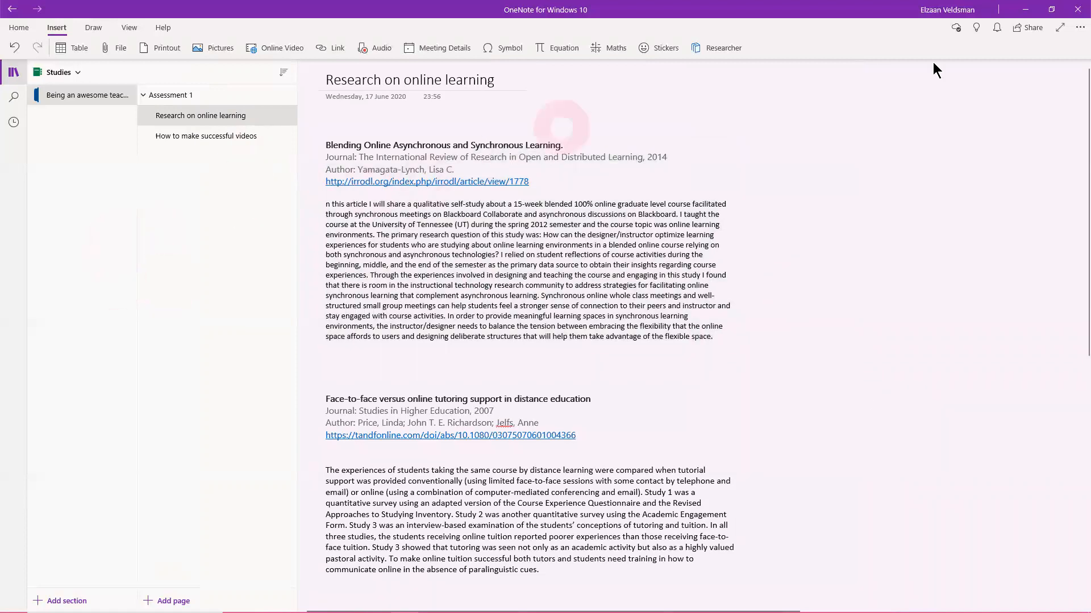
- View the Studies notebook's sharing options and its invitation permission levels, and close them without sending an invitation
click(1023, 29)
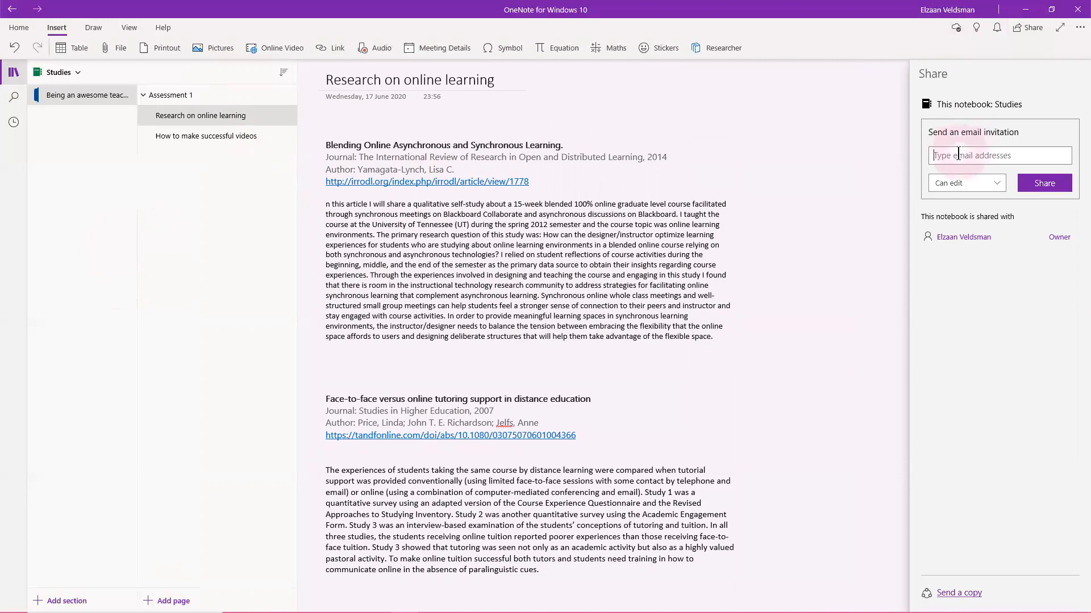
click(996, 183)
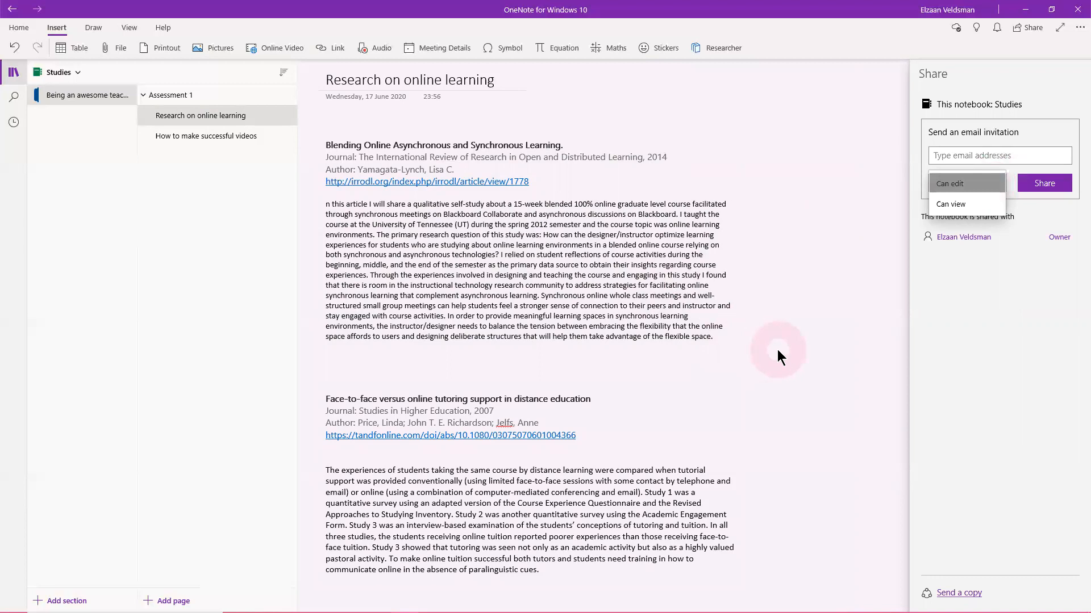
click(836, 210)
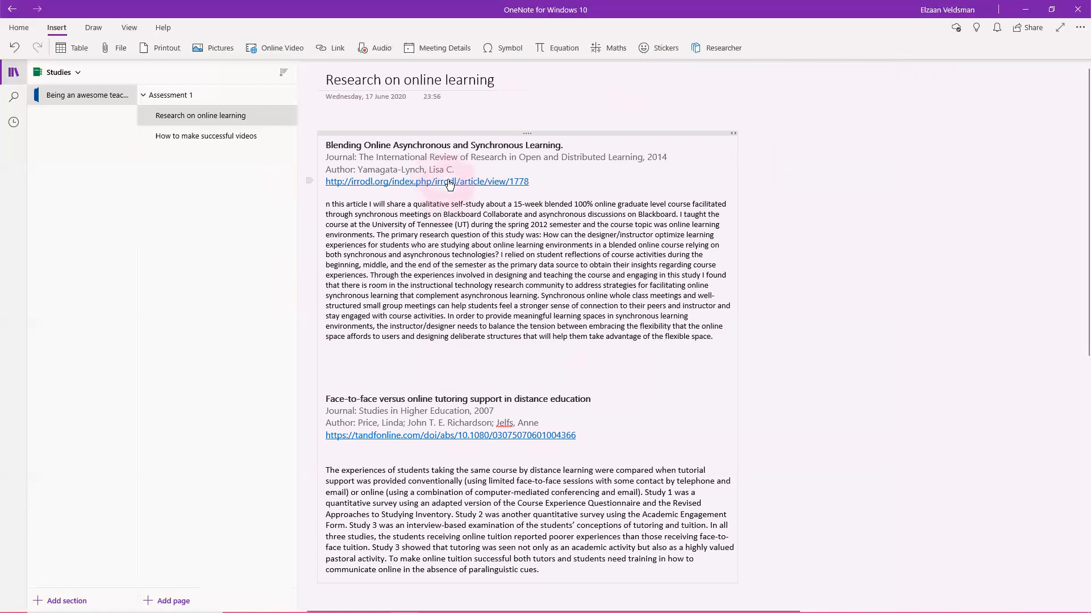
- Add a new top-level page after How to make successful videos and title it "Student"
right_click(59, 136)
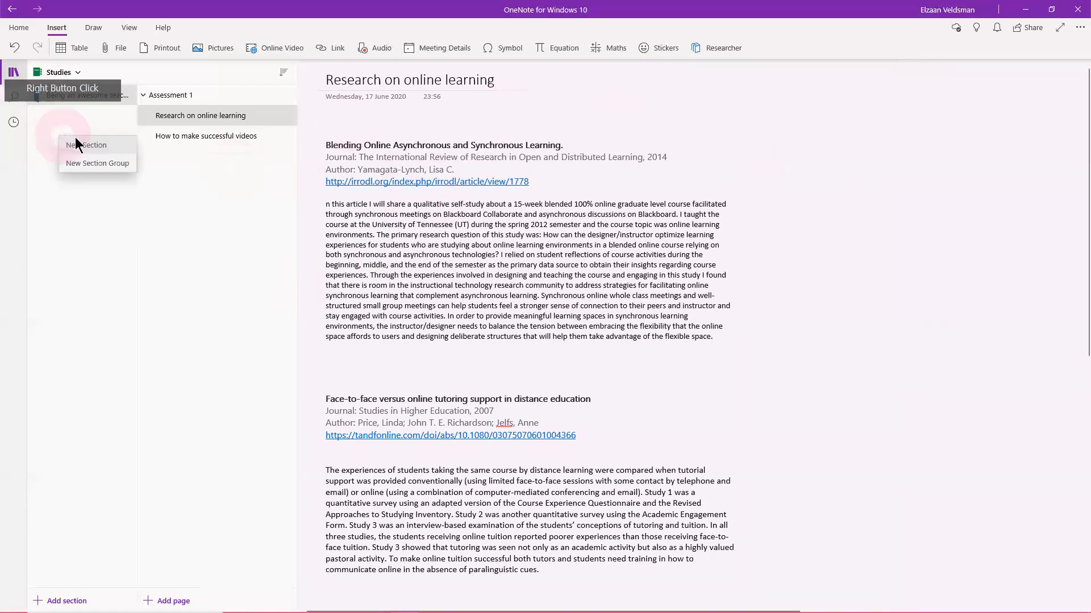
right_click(166, 204)
click(170, 209)
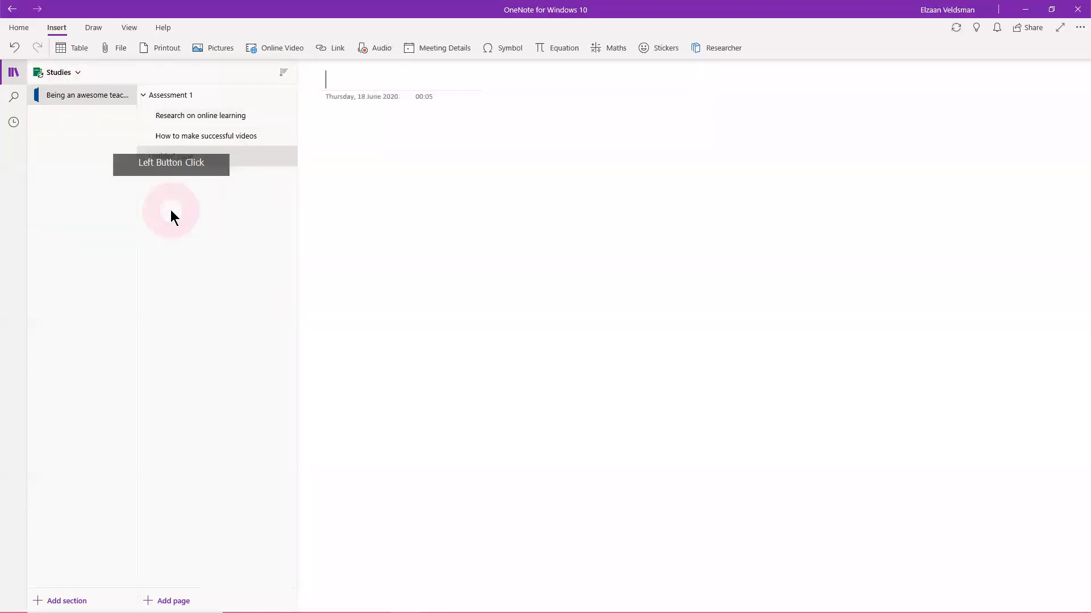
text(Student)
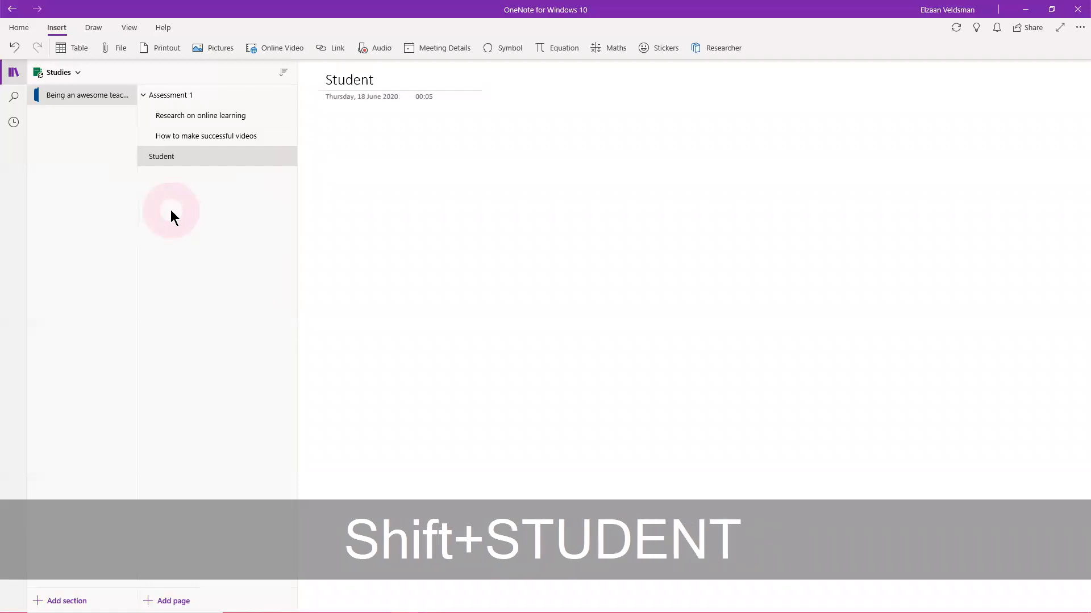
- Complete the new page's title as "Student 1" and add another page after it titled "Student 2"
text( 1)
key(Return)
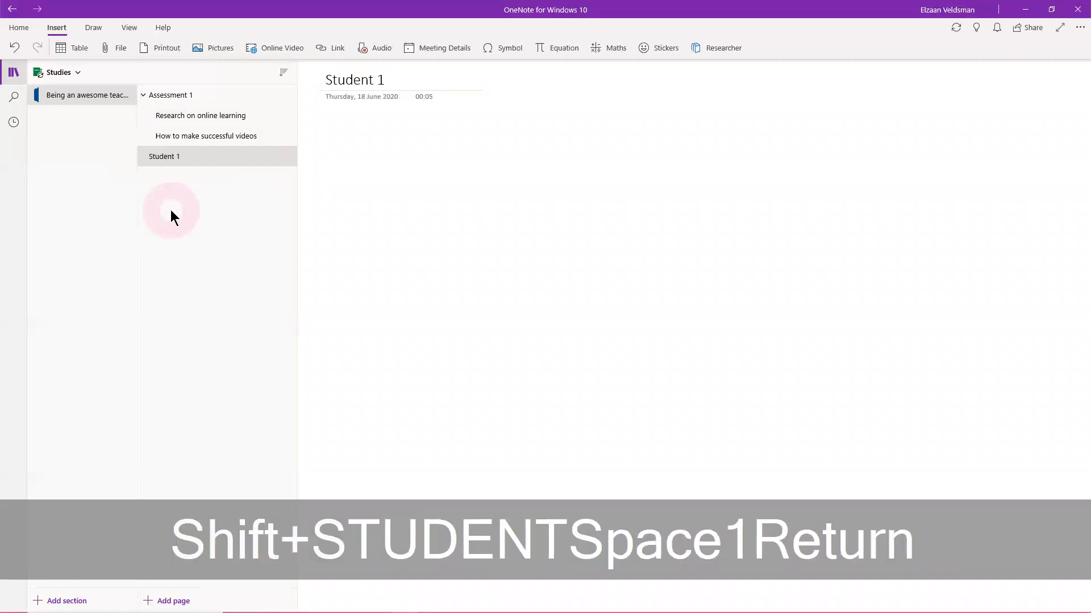
right_click(171, 209)
click(188, 220)
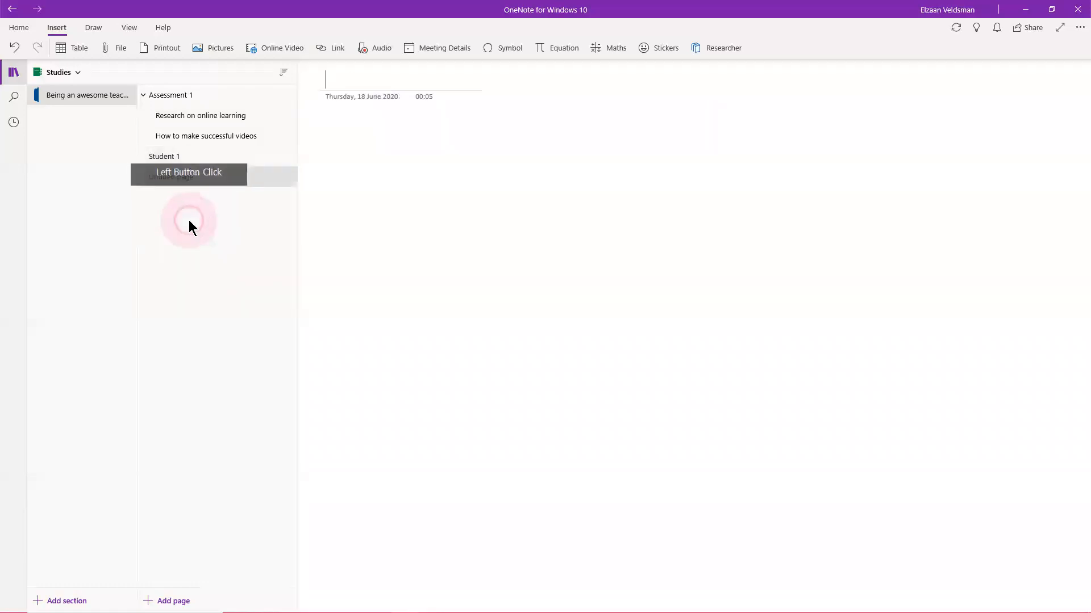
text(Student 2)
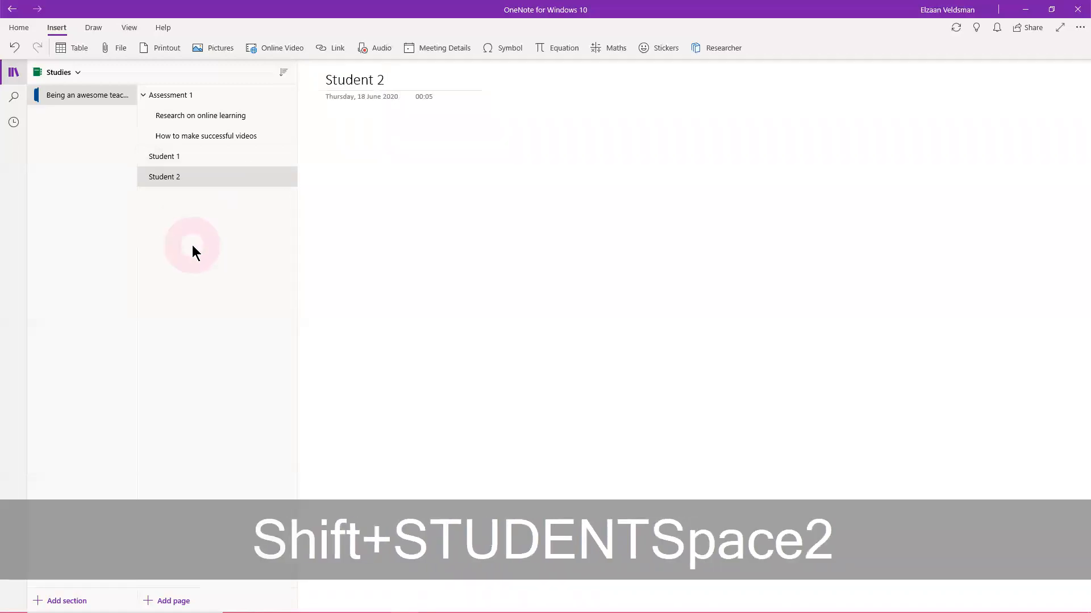
- Add a new page after Student 2 and title it "Student 3"
right_click(192, 244)
click(201, 248)
text(S)
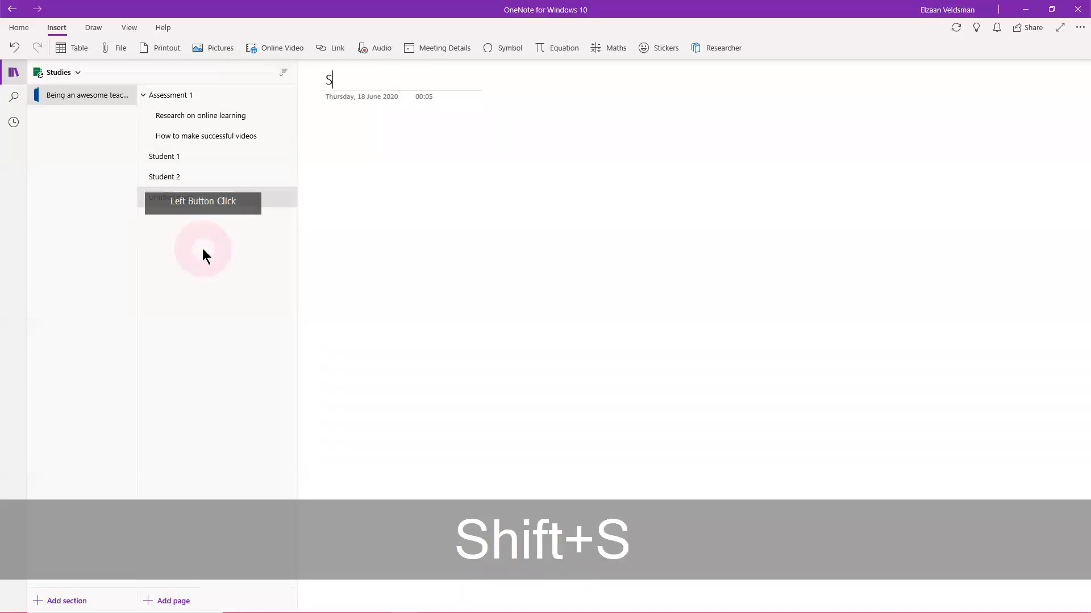
text(tudent 3)
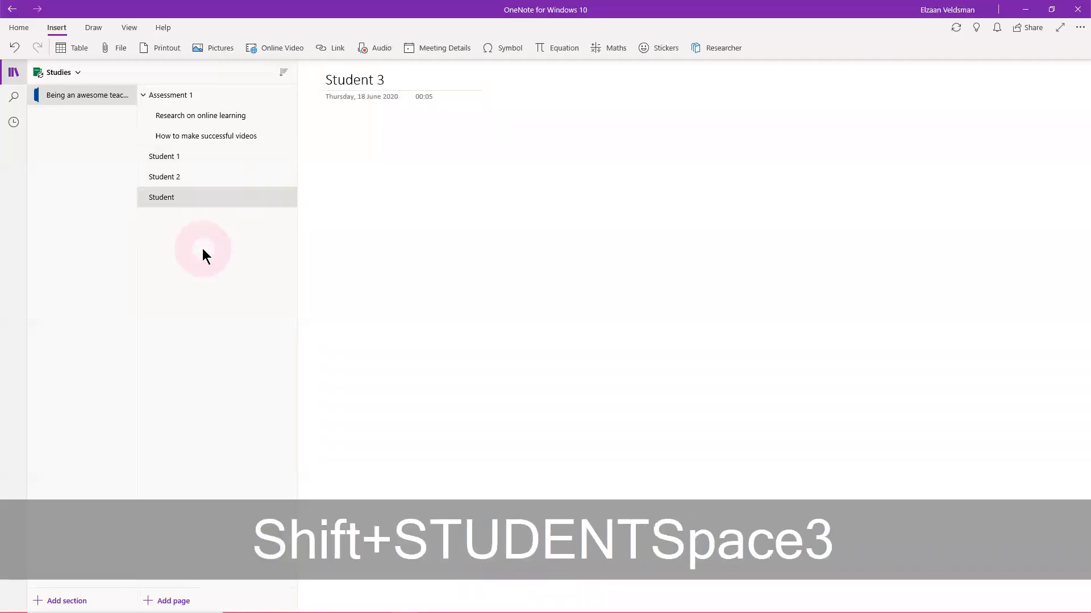
click(202, 247)
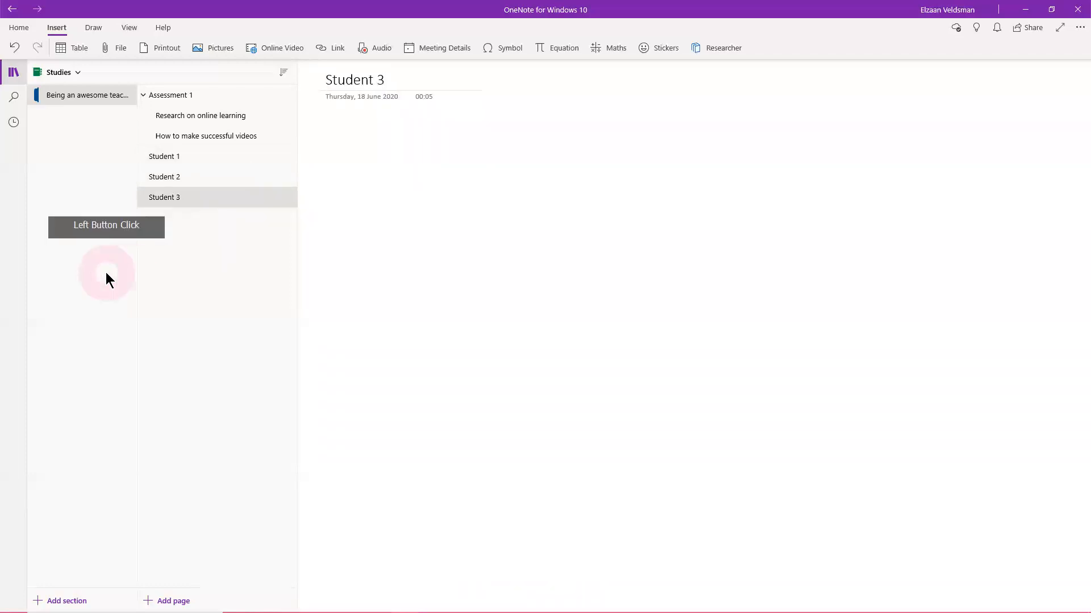
- View the Student 1, Student 2 and Student 3 pages in turn
click(180, 158)
click(179, 177)
click(181, 196)
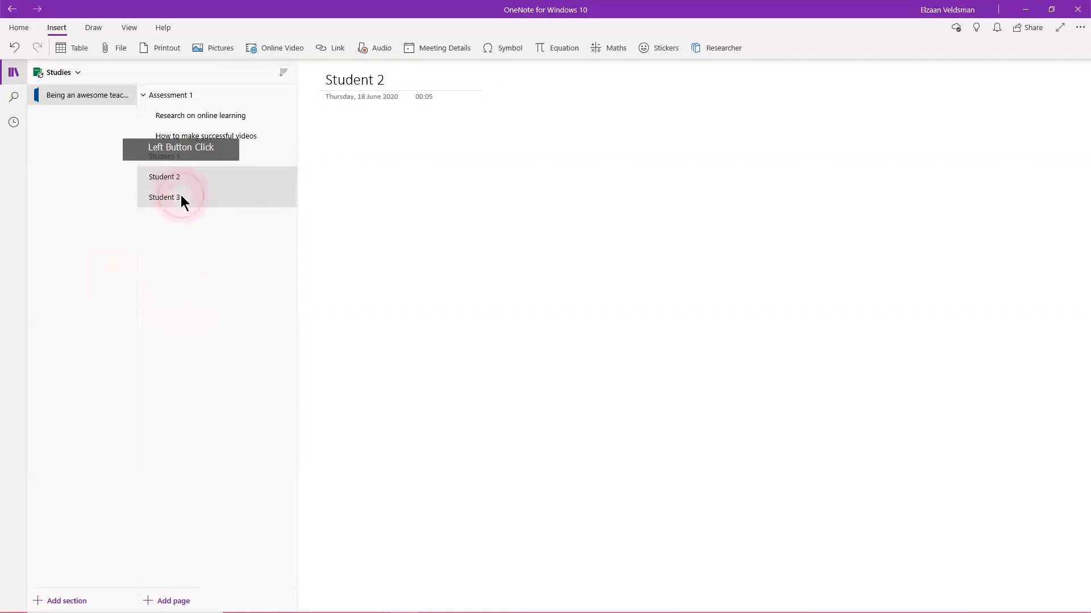
click(168, 160)
click(172, 179)
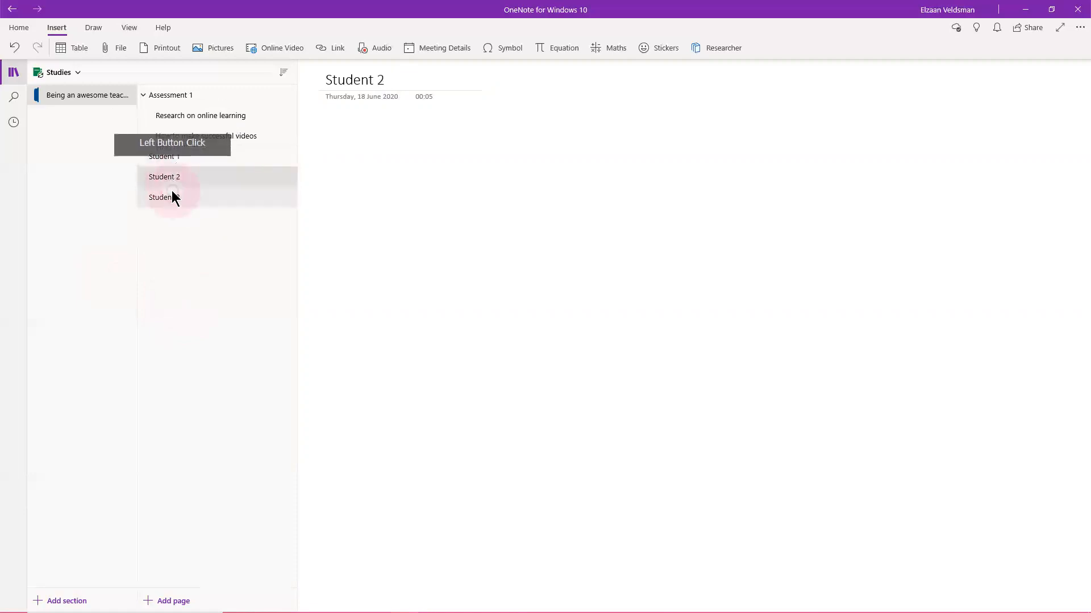
click(173, 195)
click(189, 203)
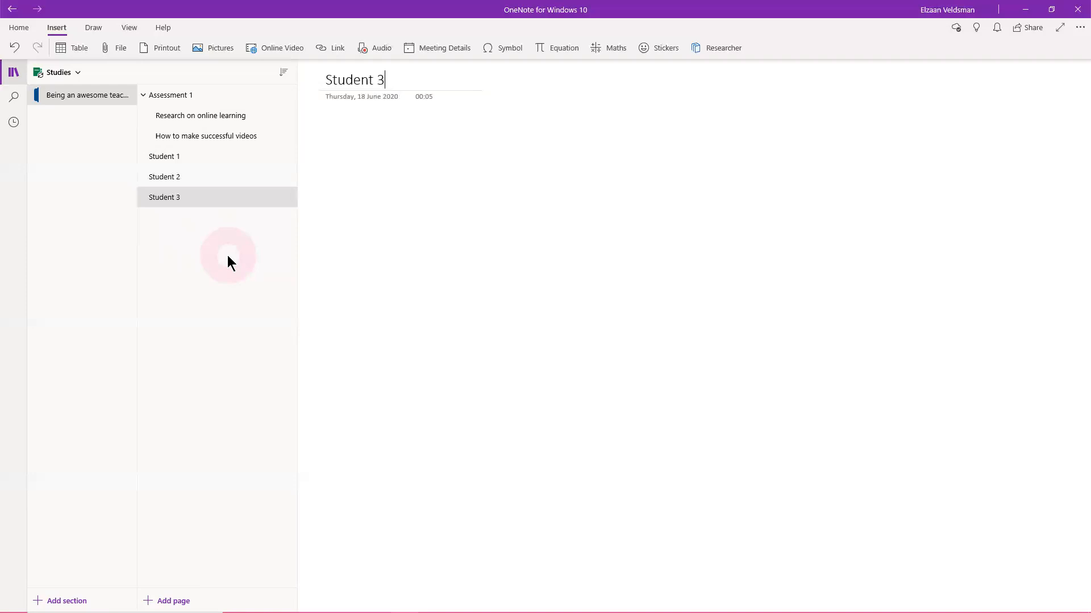
- Add a new page after Student 3 and title it "Discussion board"
right_click(196, 247)
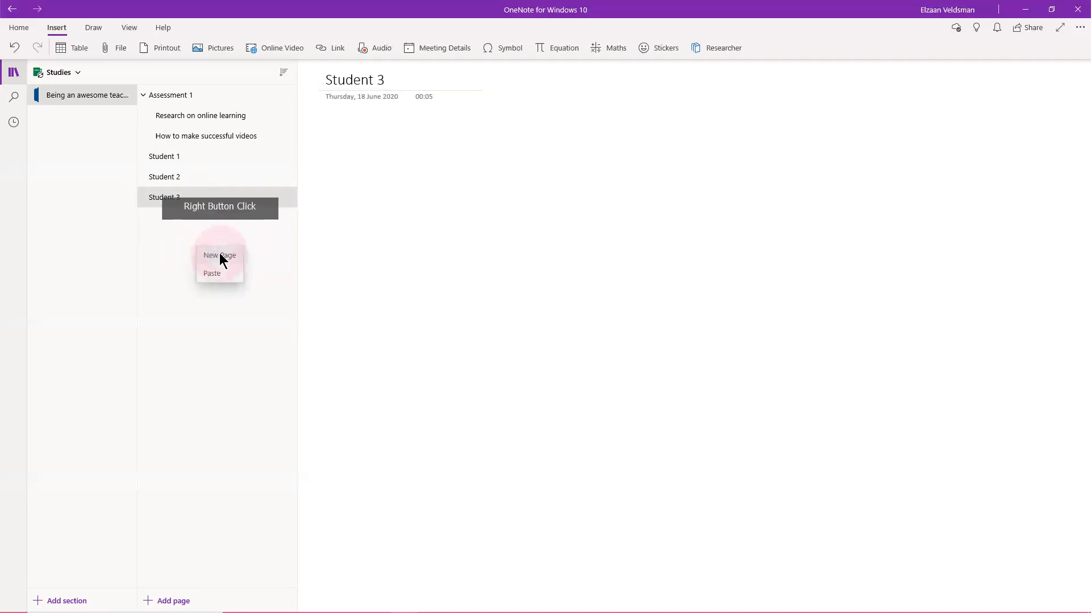
click(221, 254)
text(dis)
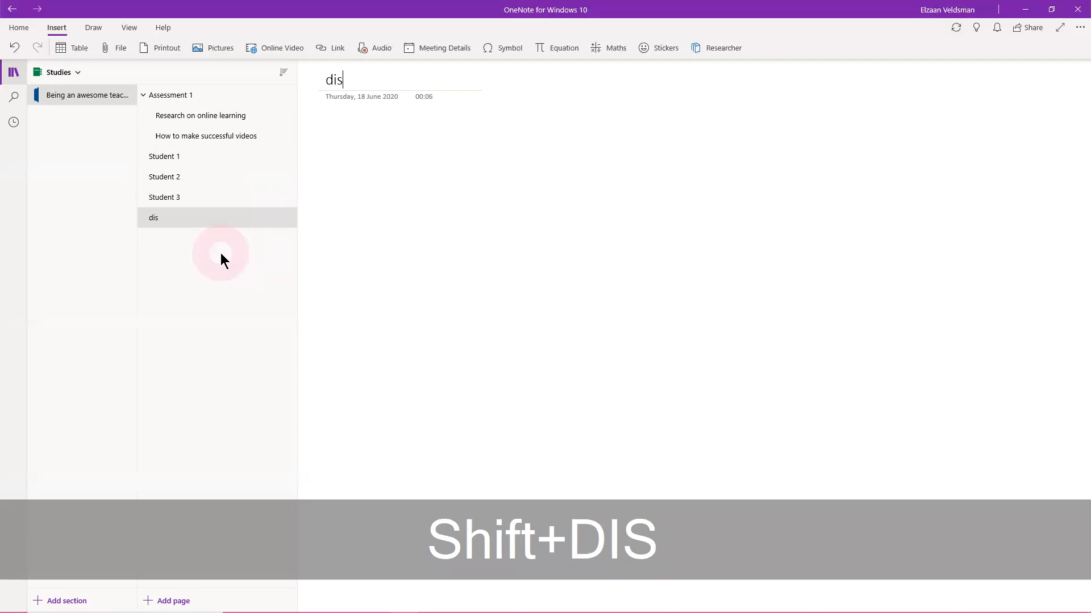
text(cussion)
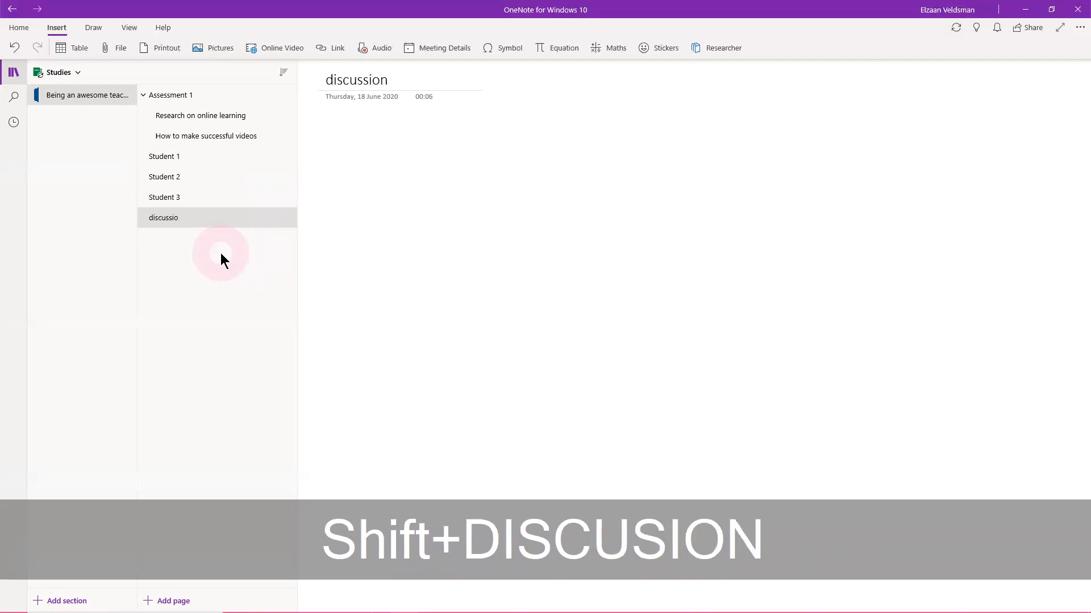
key(BackSpace)
key(BackSpace)
key(BackSpace)
key(BackSpace)
key(BackSpace)
key(BackSpace)
key(BackSpace)
key(BackSpace)
key(BackSpace)
key(BackSpace)
text(D)
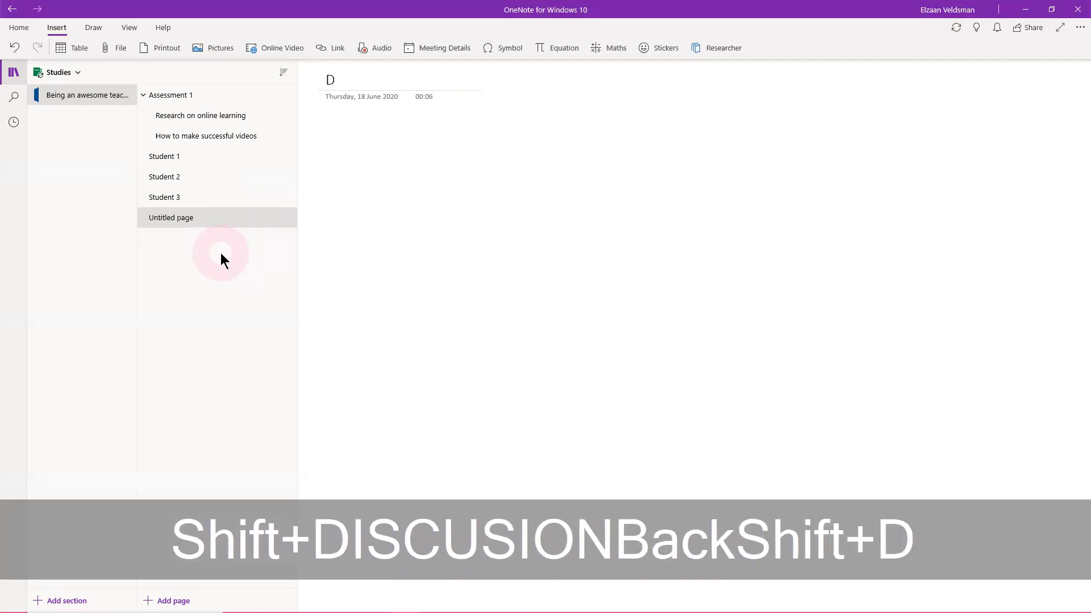
text(iscussion board)
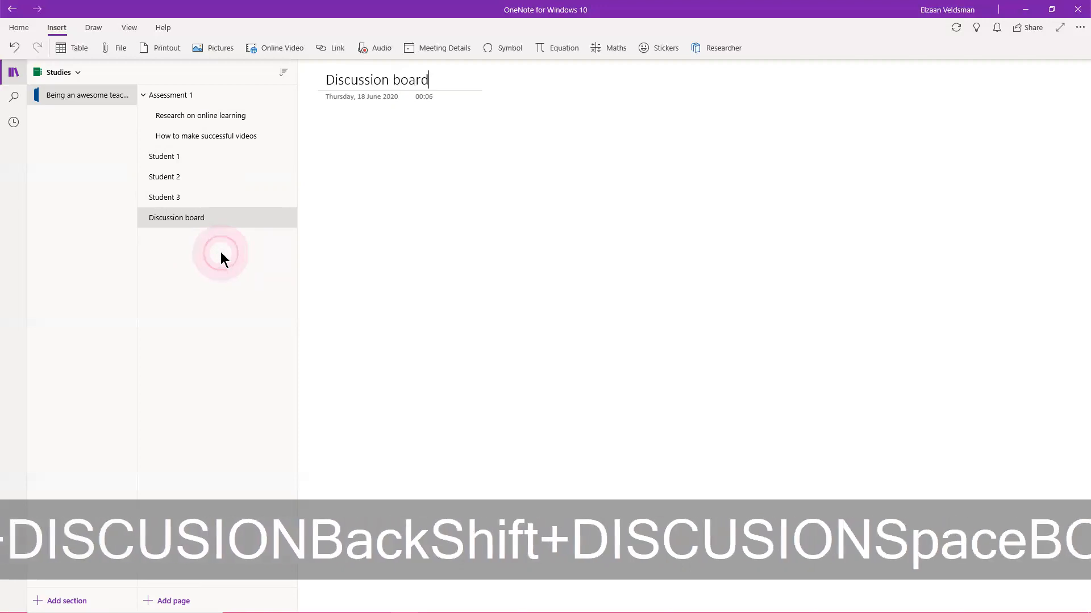
- Move the Discussion board page to the start of the section's page list, before Assessment 1
click(167, 221)
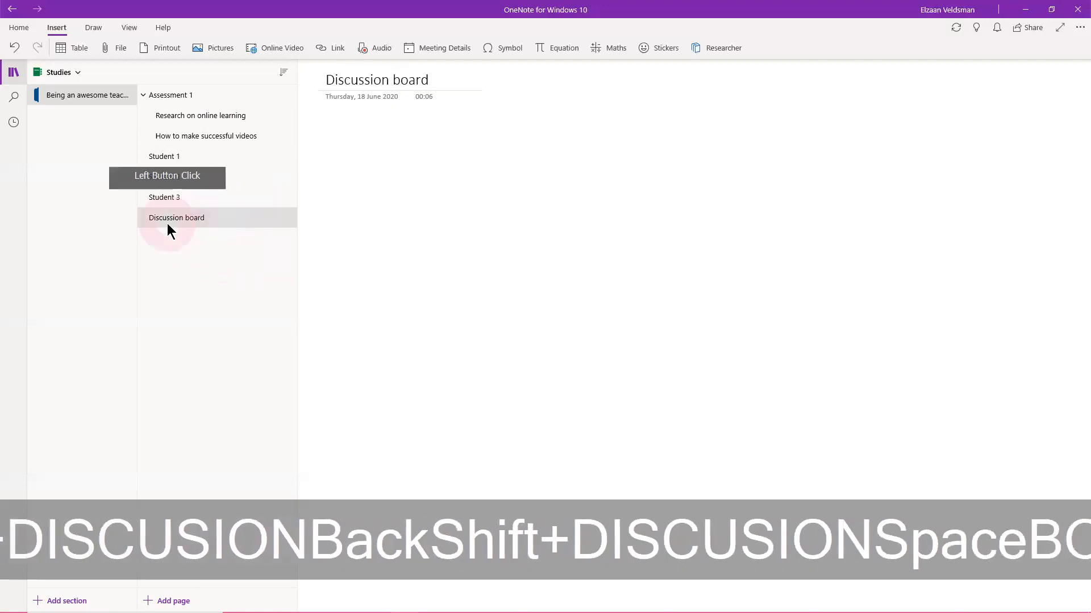
drag(168, 211, 178, 96)
click(177, 95)
click(434, 160)
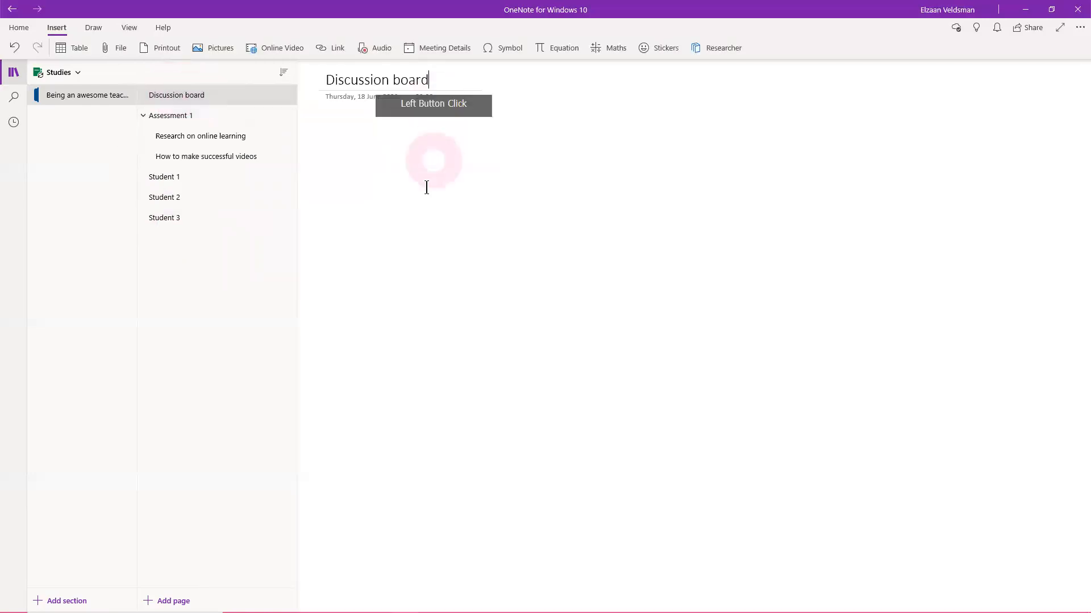
- On the Discussion board page, write a note reading "Hi class" and, on a new line, "Please tell me if you guys are struggling with the first assessment."
click(446, 206)
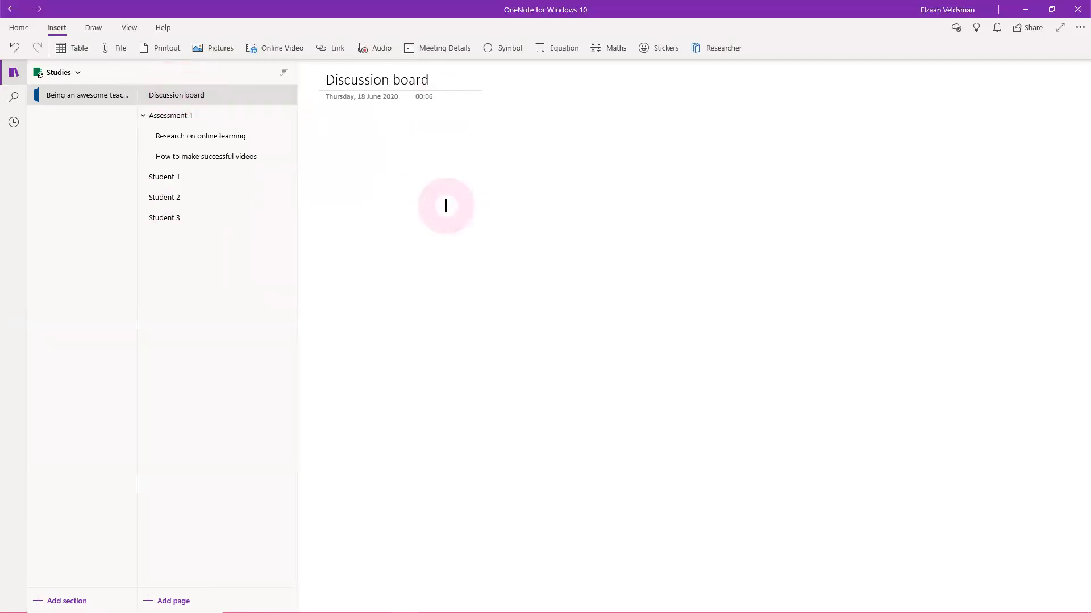
text(Hi class)
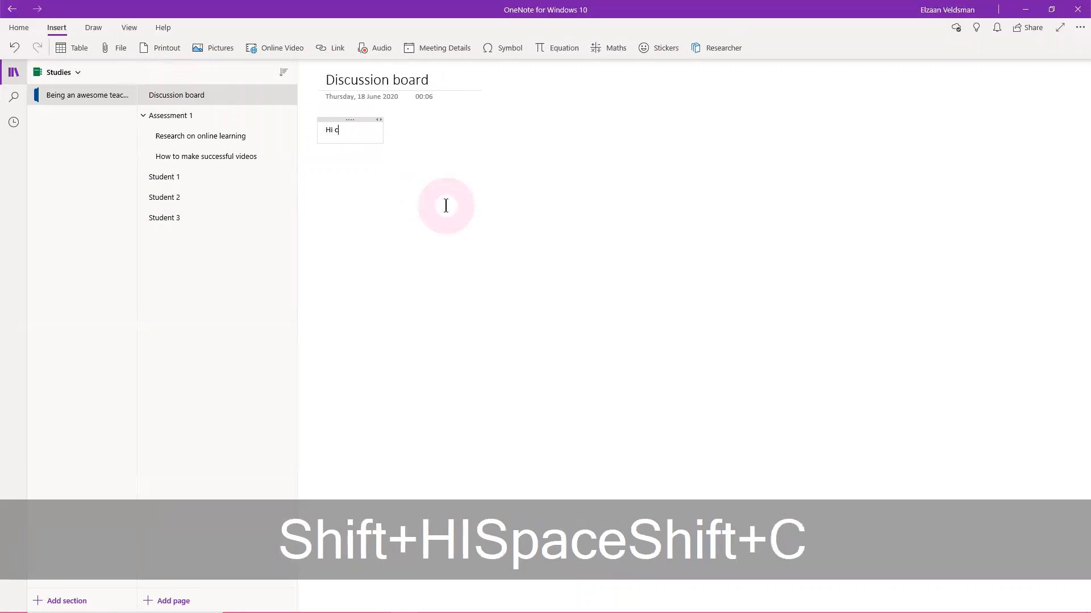
key(Return)
text(Ple)
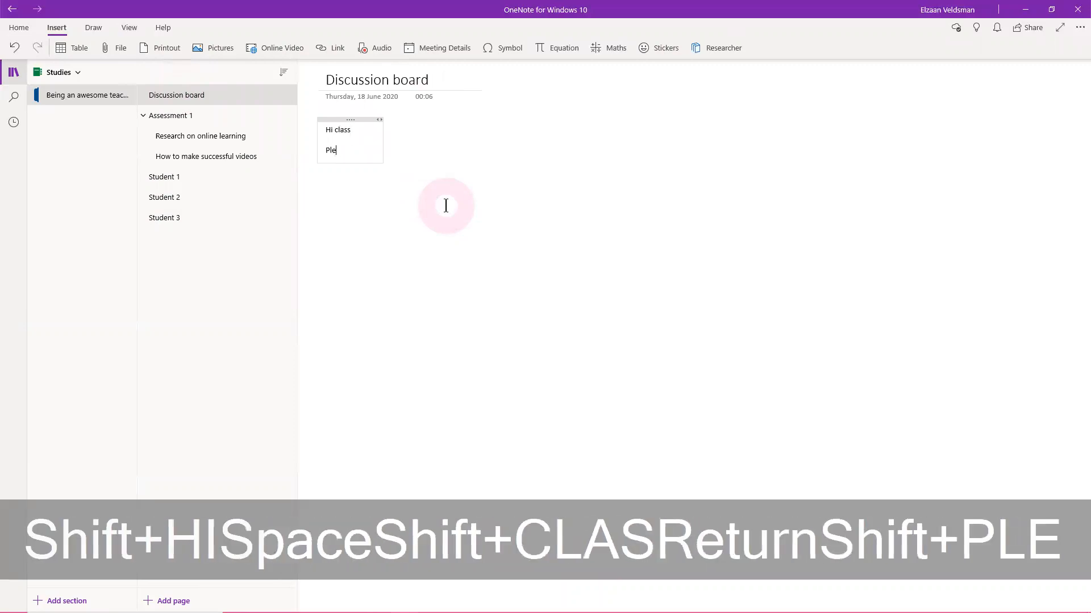
text(ase tell me i)
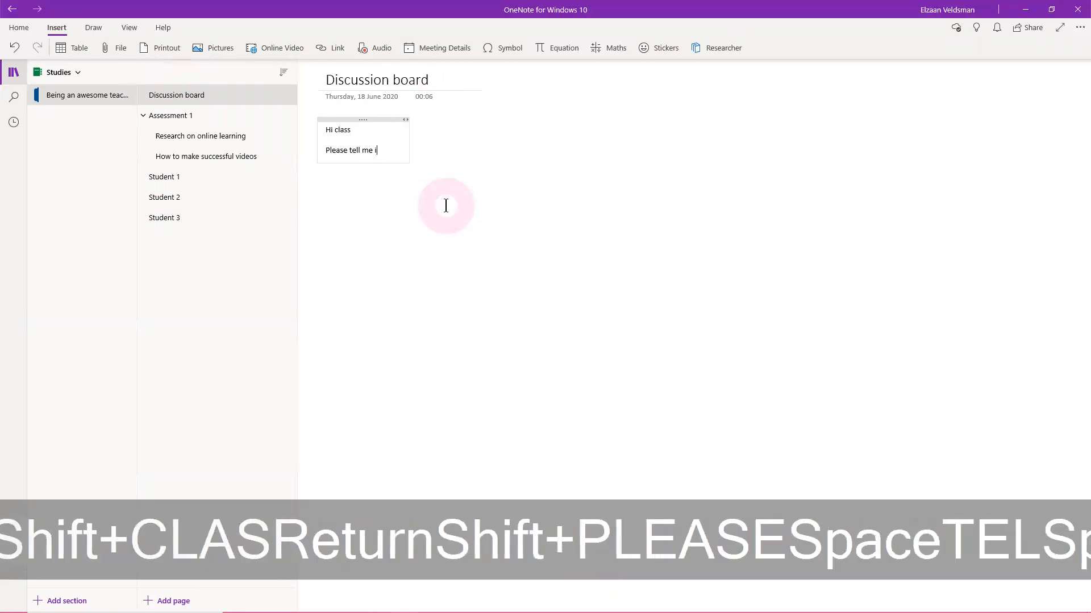
text(f you guys are strudd)
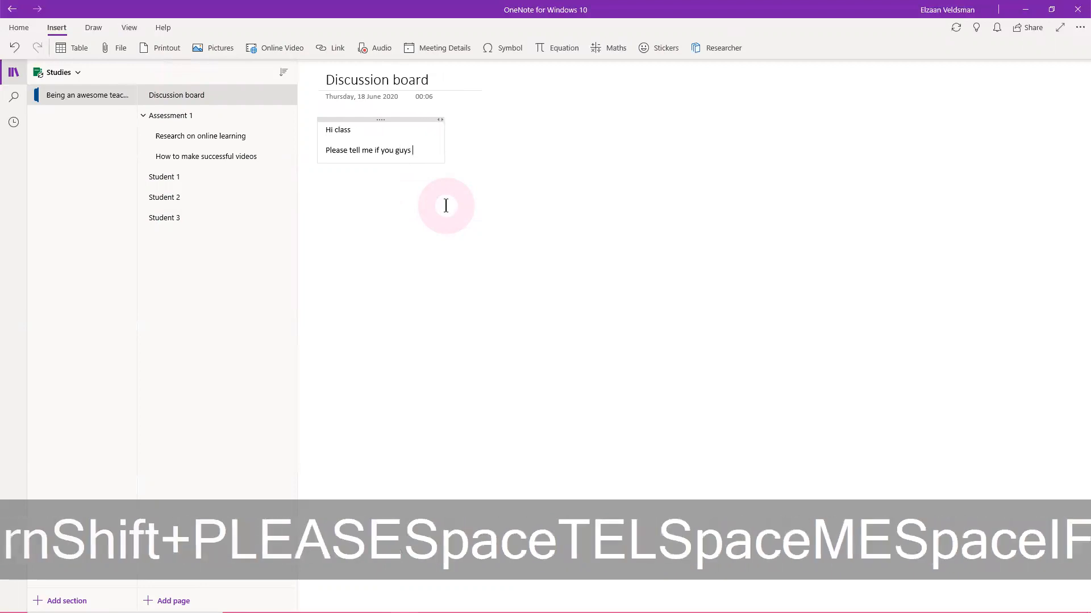
key(BackSpace)
key(BackSpace)
text(ggling witht)
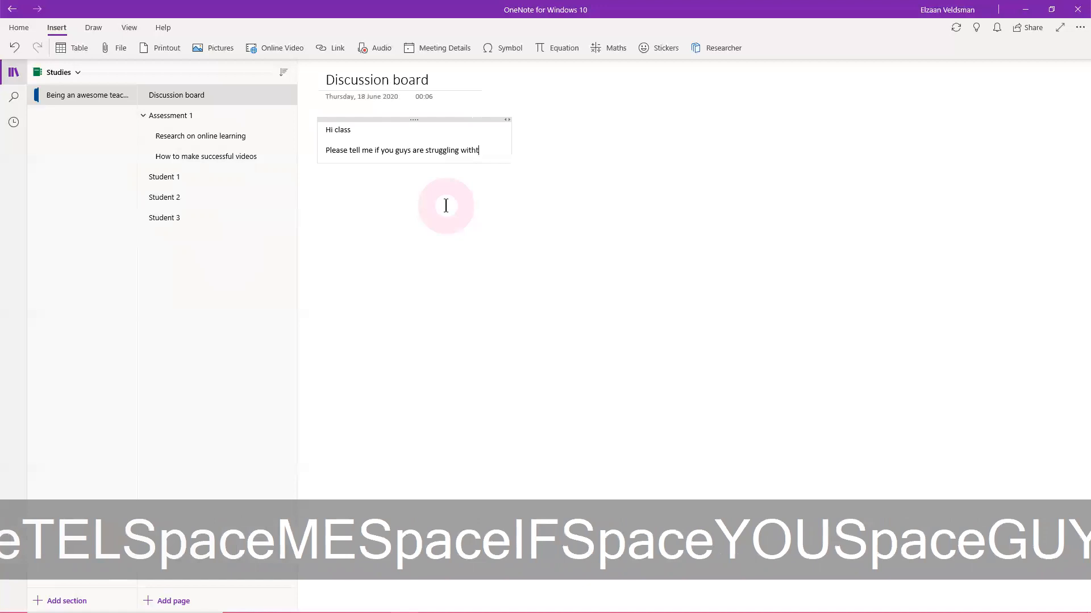
key(BackSpace)
text(th)
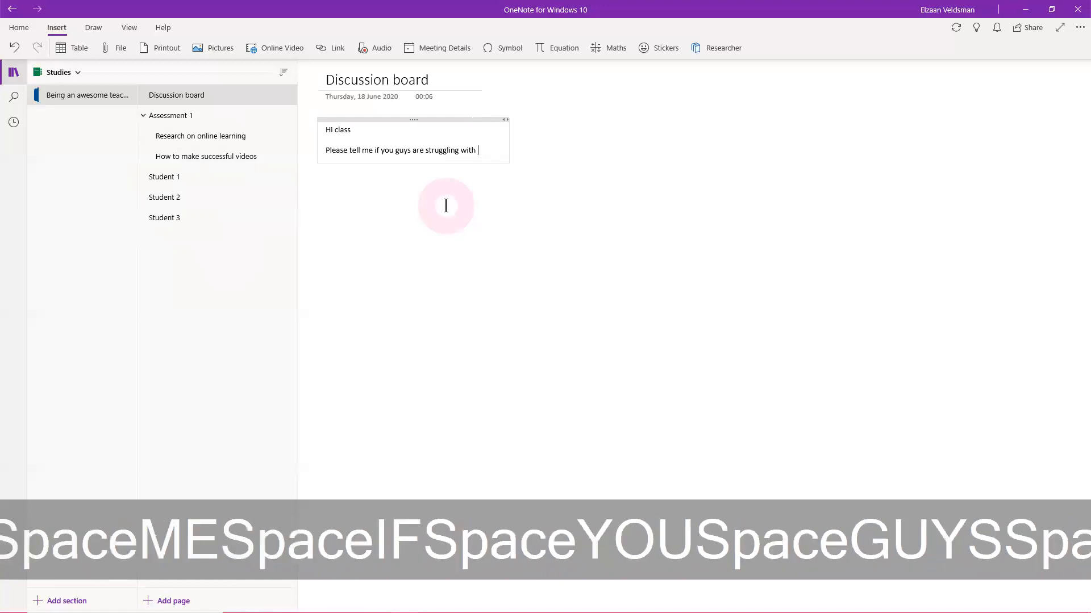
text(e first assi)
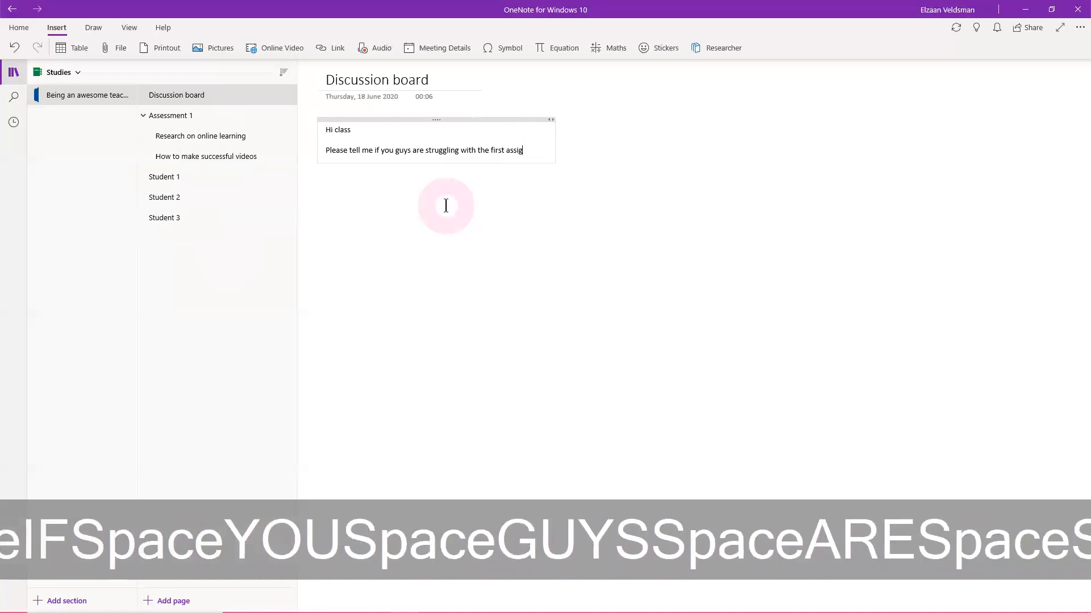
key(BackSpace)
text(essment.)
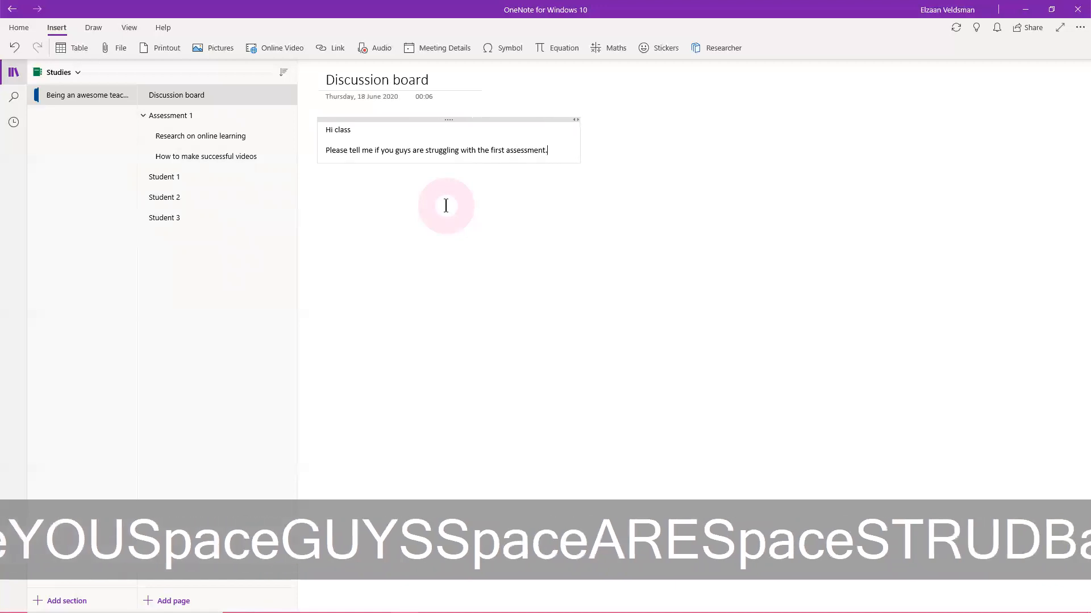
- Add a separate reply note beside and below the class message reading "Hi. I for one am struggling to find articles to research."
click(505, 216)
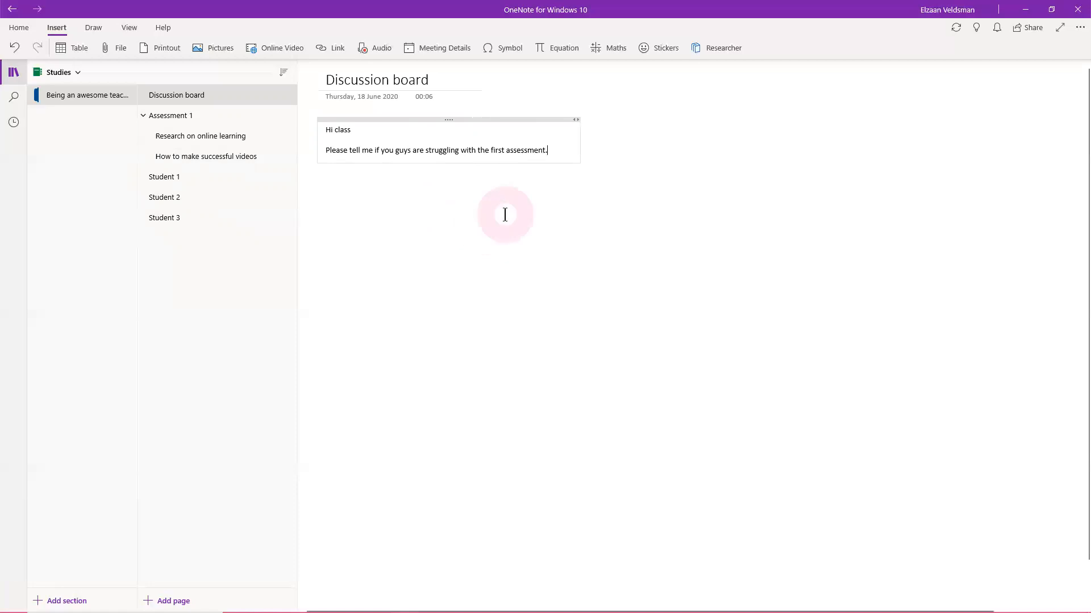
click(489, 209)
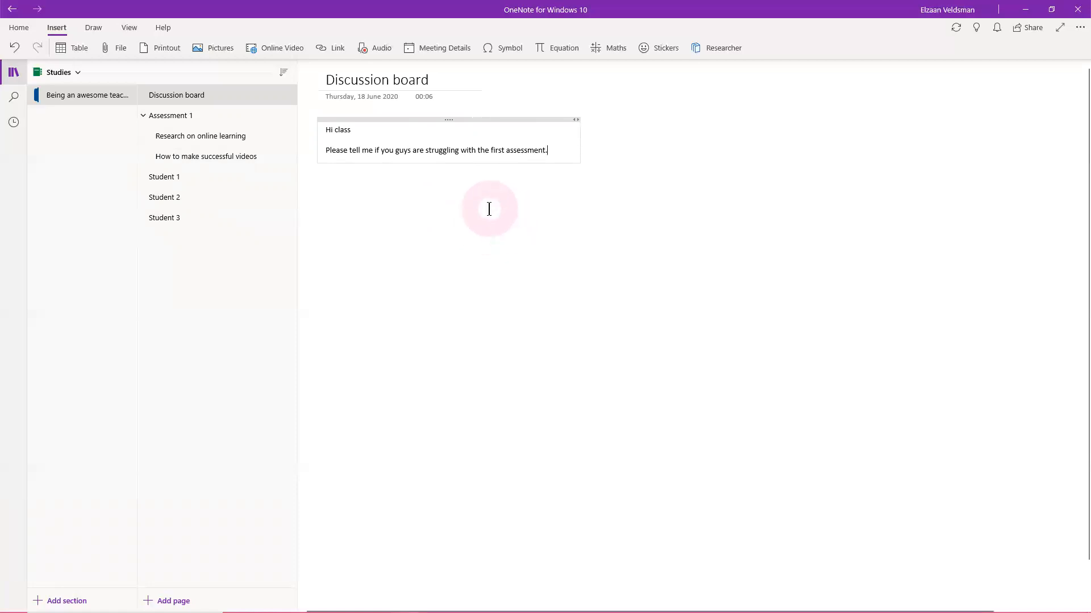
click(644, 212)
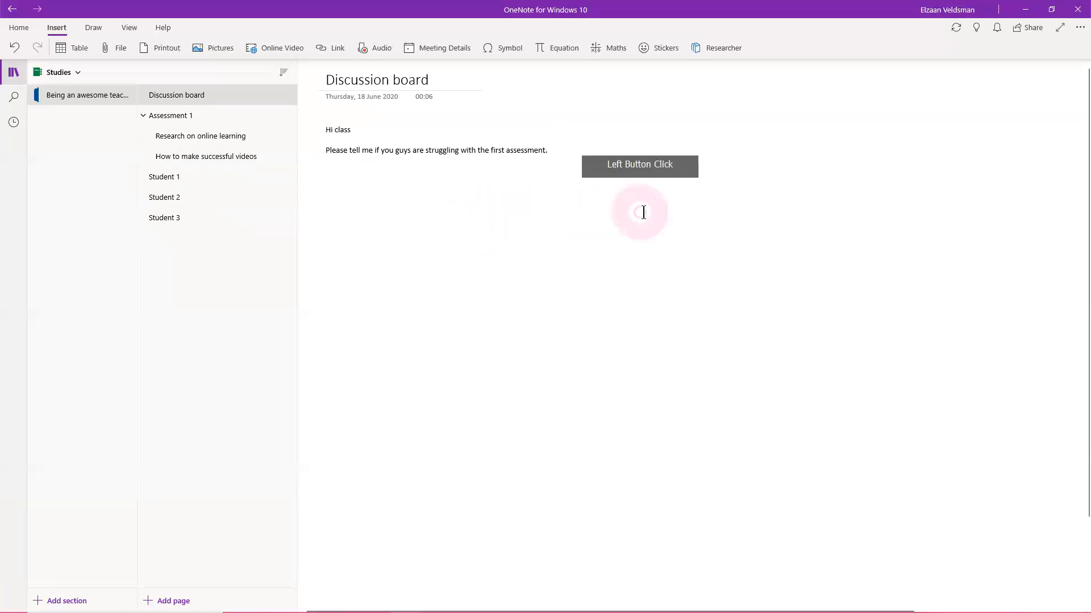
text(Hi. I for one )
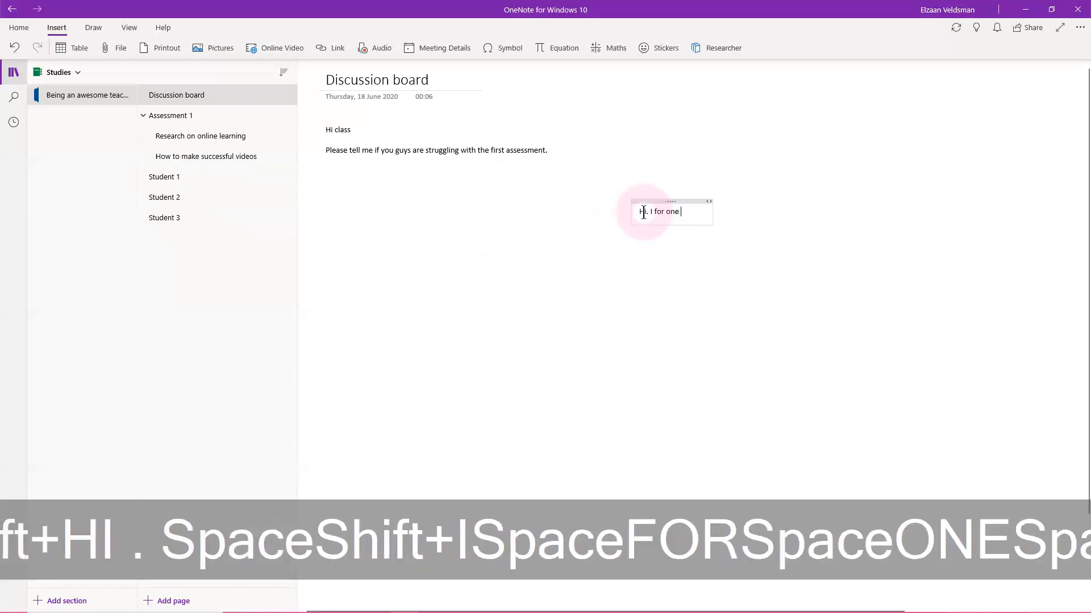
text(am)
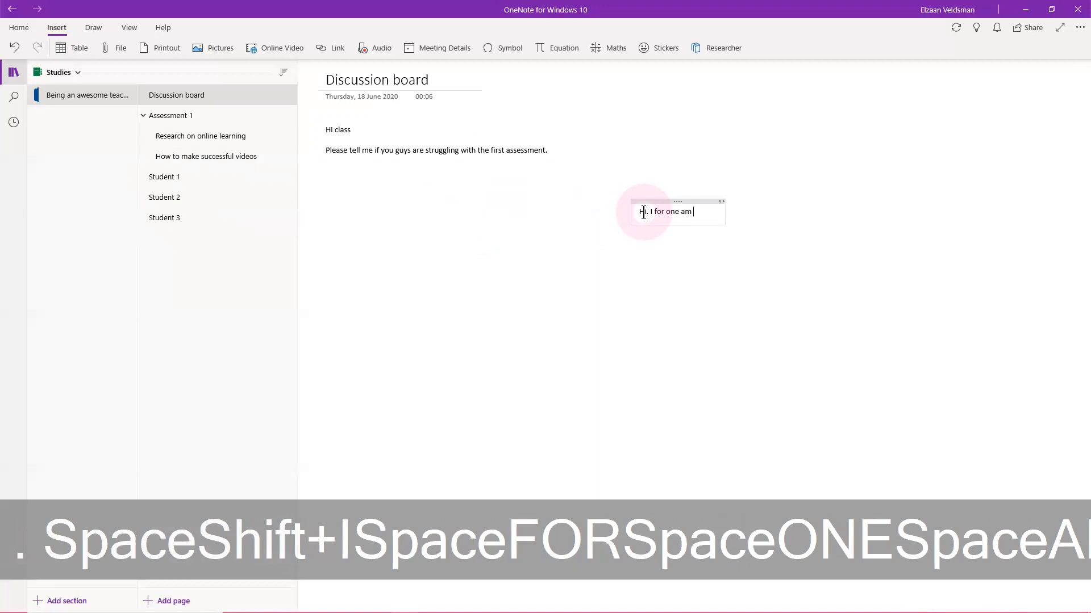
text( stu)
key(BackSpace)
text(r)
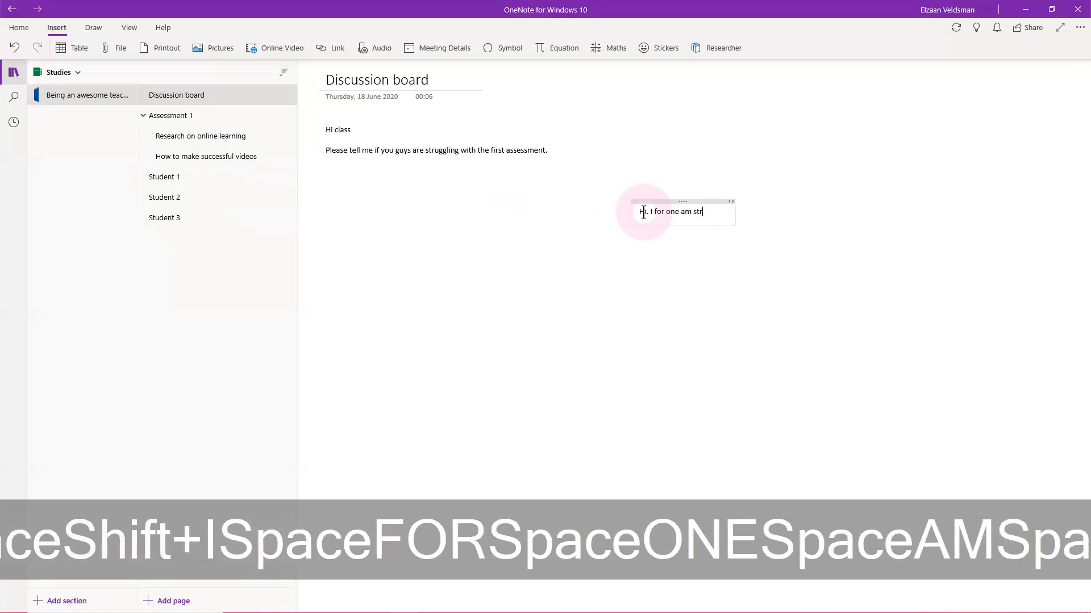
text(uggling to fi)
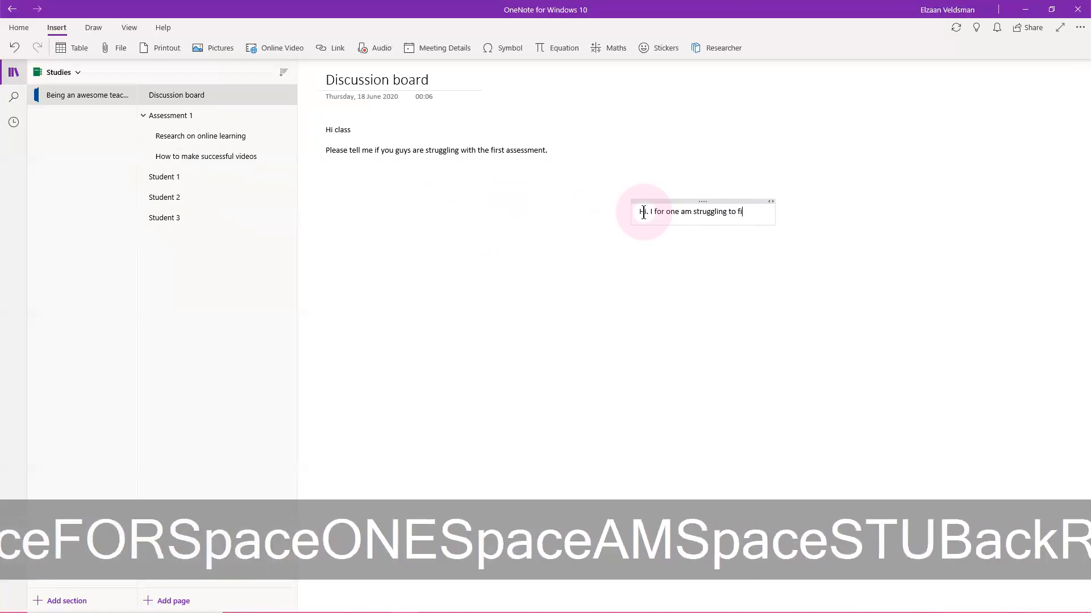
text(nd a)
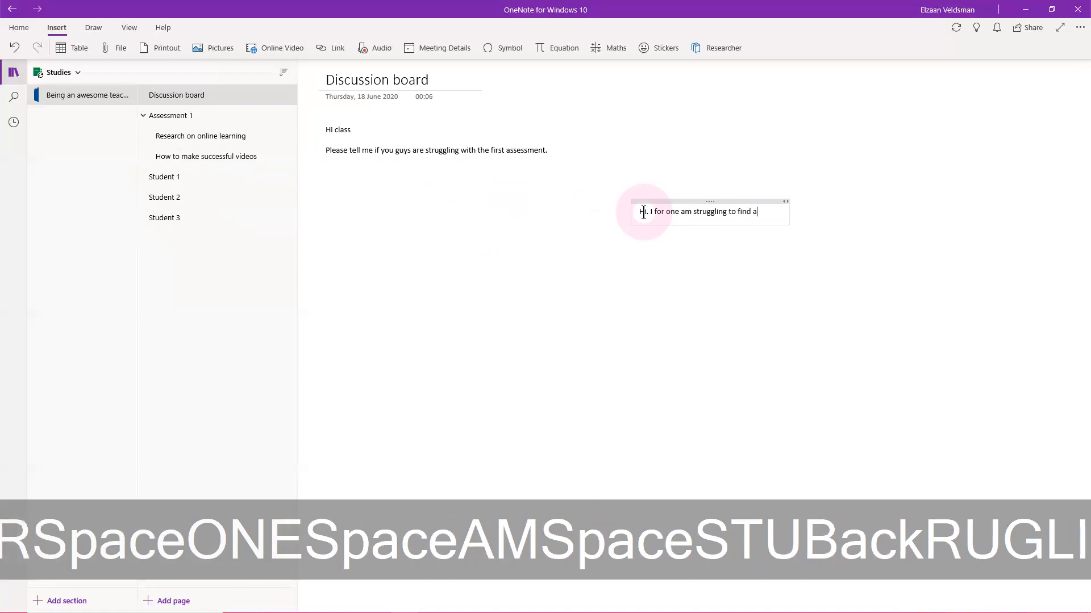
text(rticles to re)
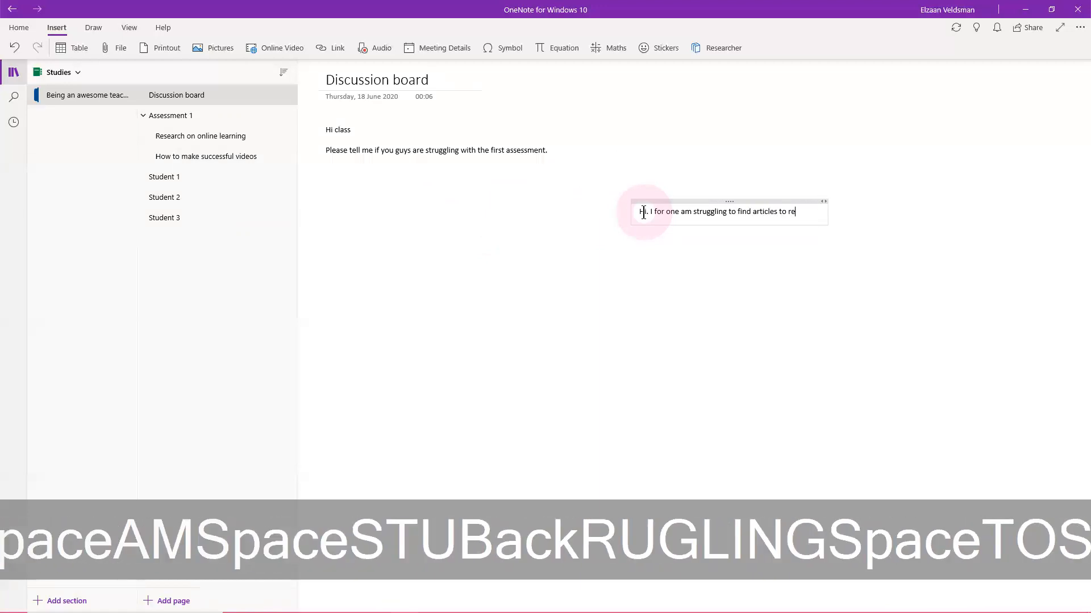
text(search.)
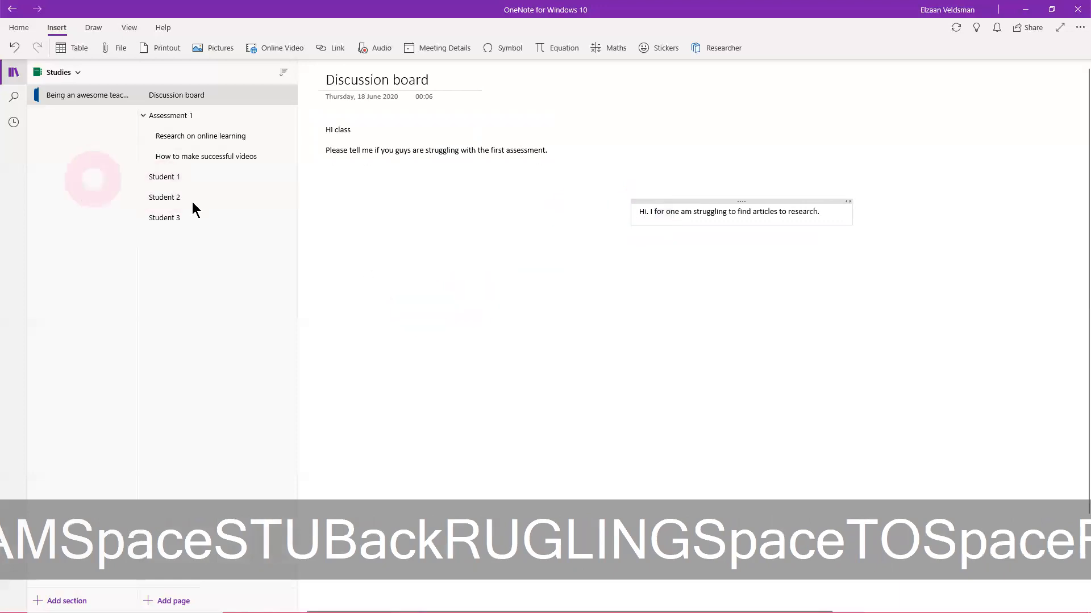
- On the Research on online learning page, copy the web link of the "Blending Online Asynchronous and Synchronous Learning" article
right_click(431, 392)
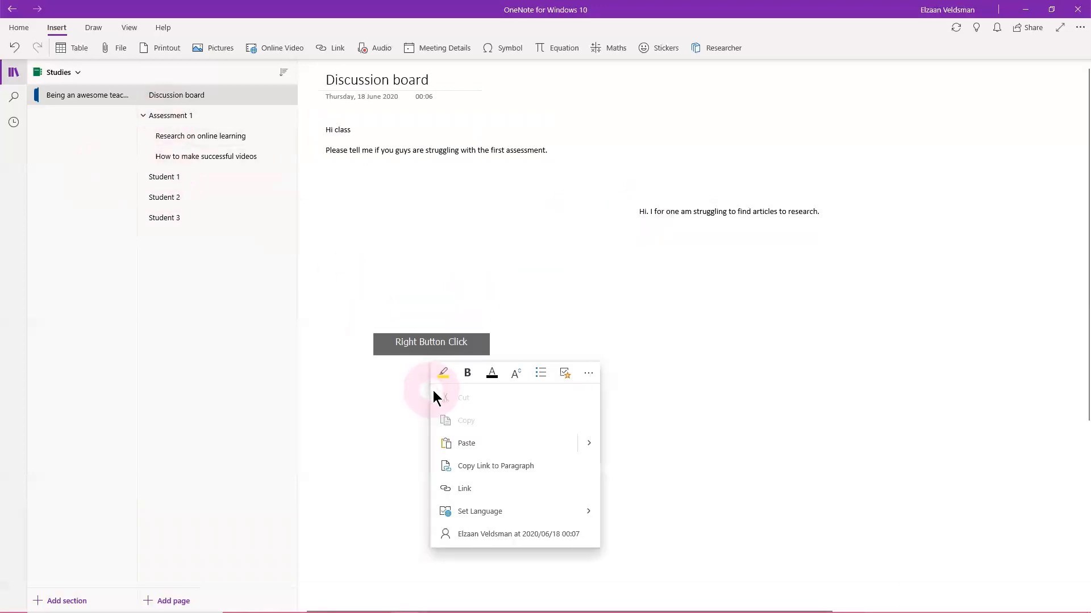
click(178, 130)
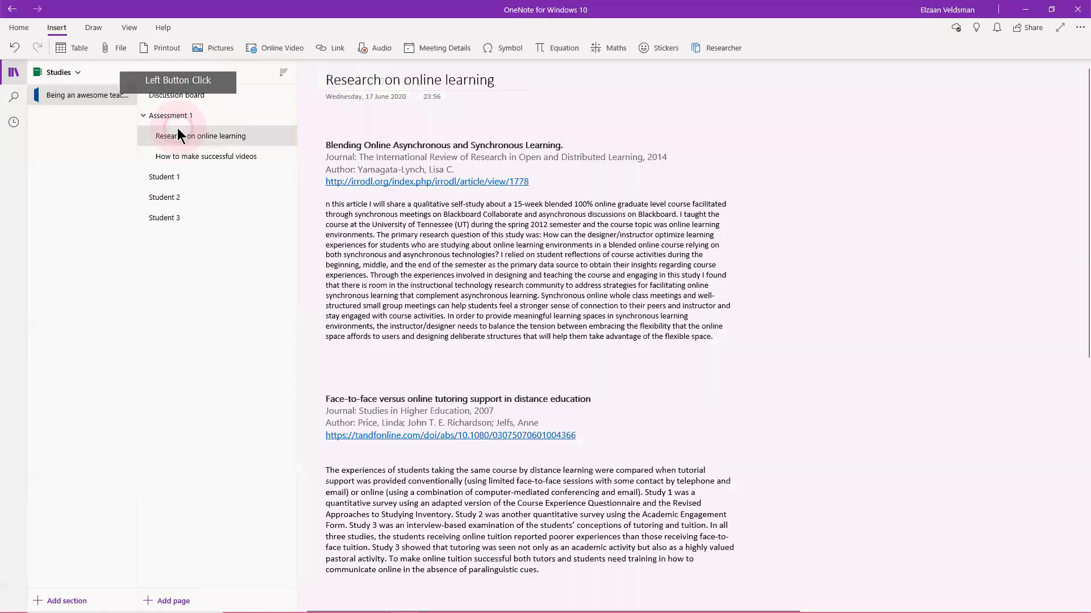
right_click(384, 184)
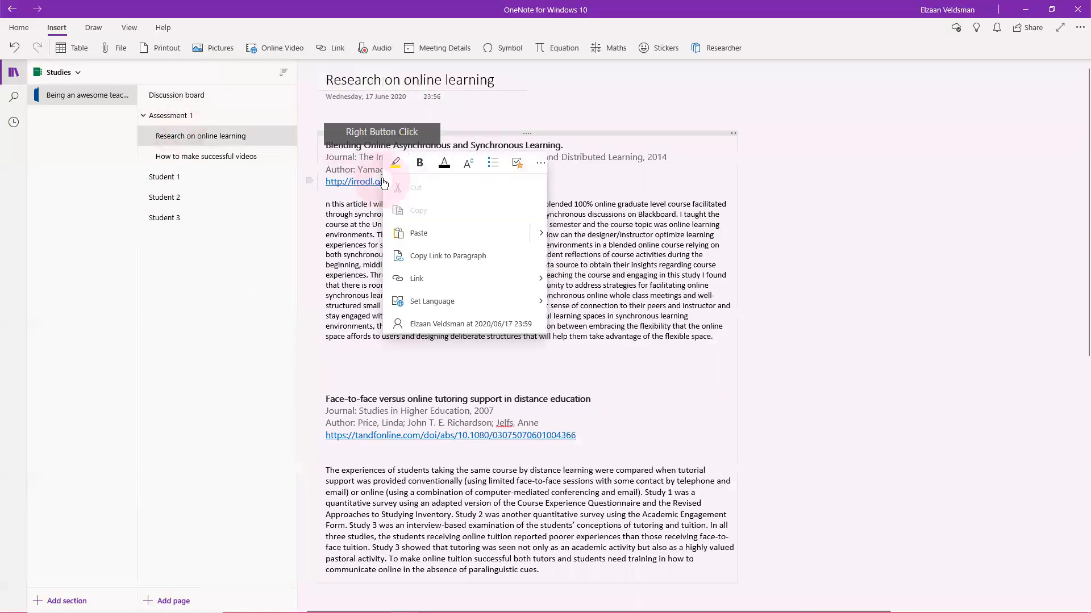
click(419, 282)
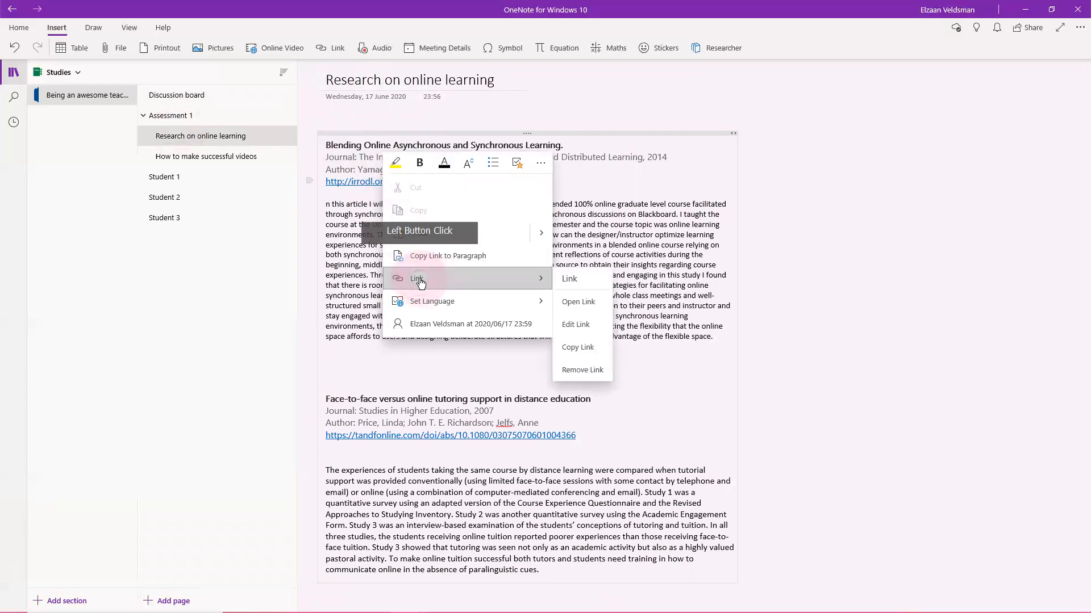
click(584, 348)
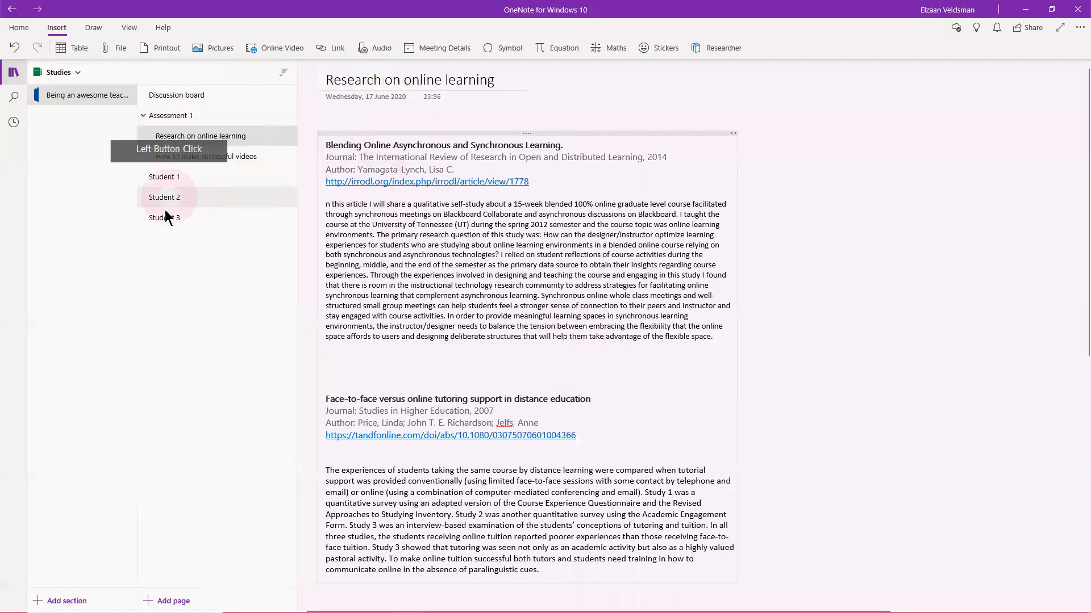
- On the Discussion board page, add a note below the reply reading "Why don't you try this one" and paste the copied article link
click(178, 101)
click(433, 345)
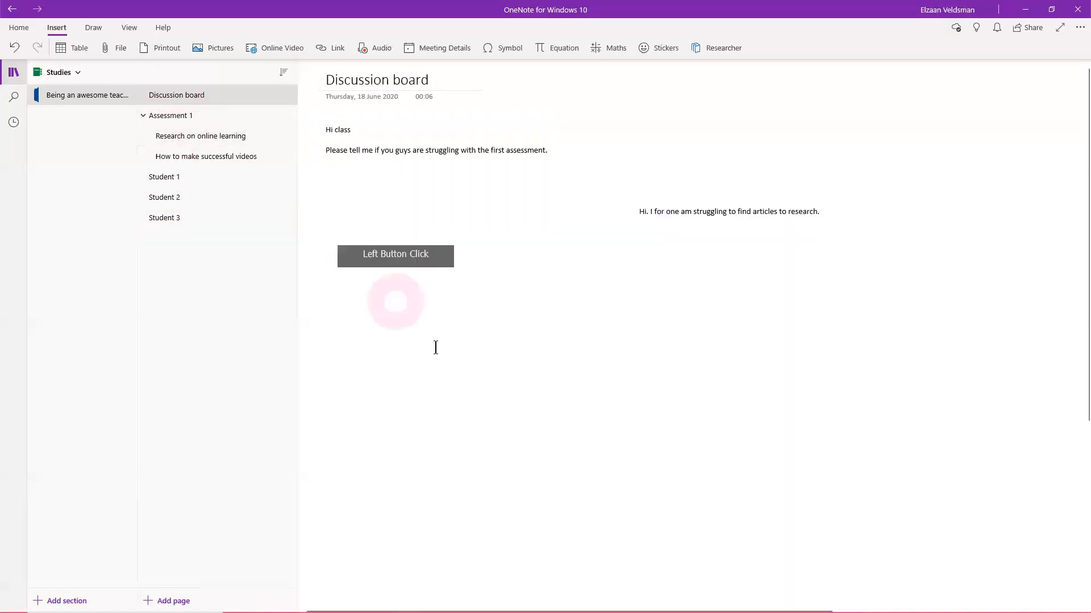
text(Why )
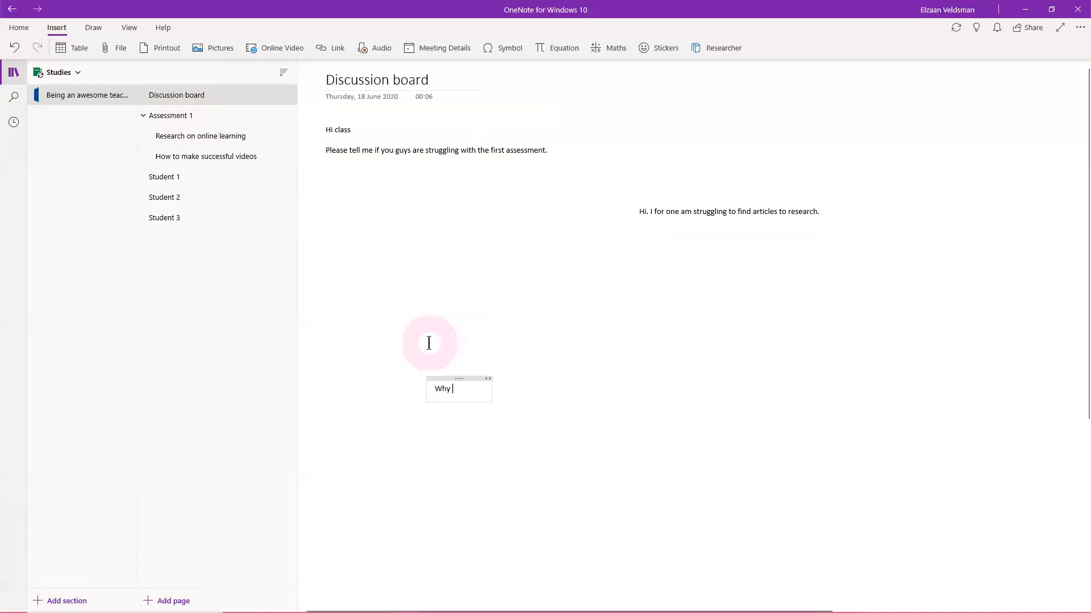
text(don't you try this one)
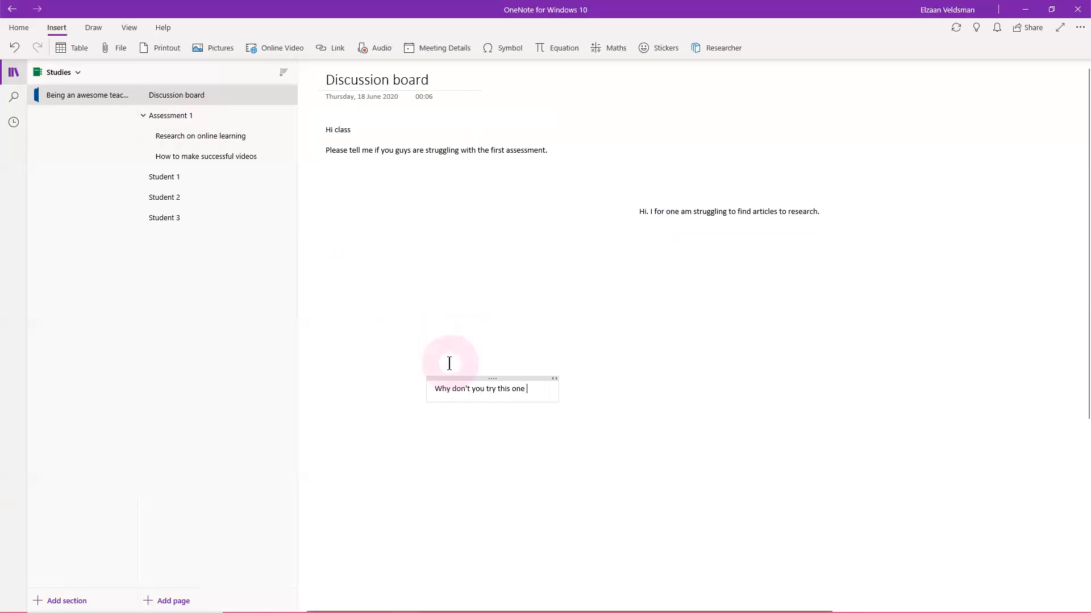
right_click(527, 389)
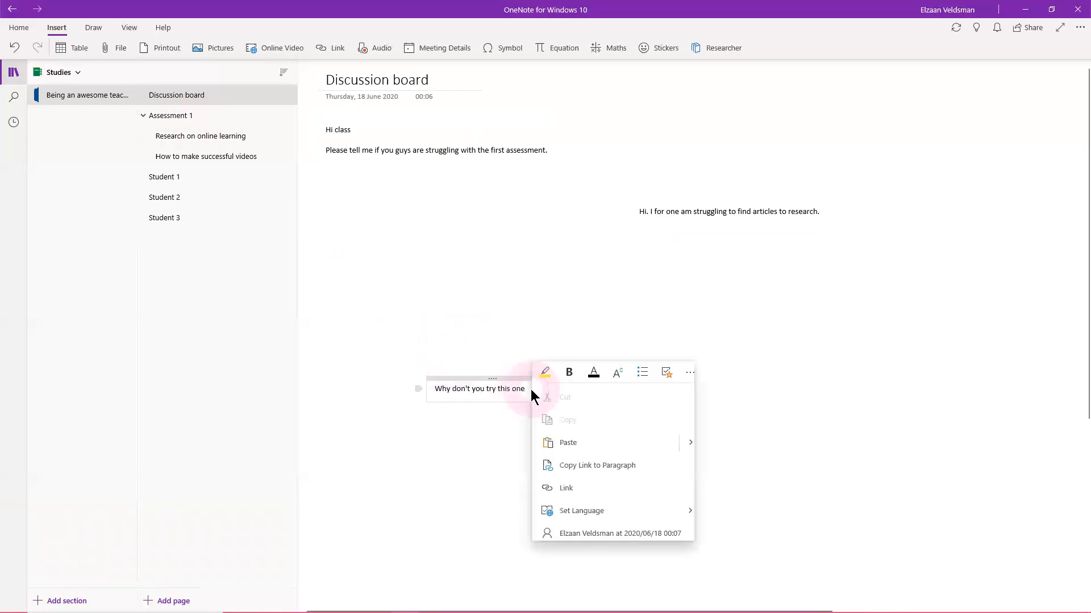
click(586, 449)
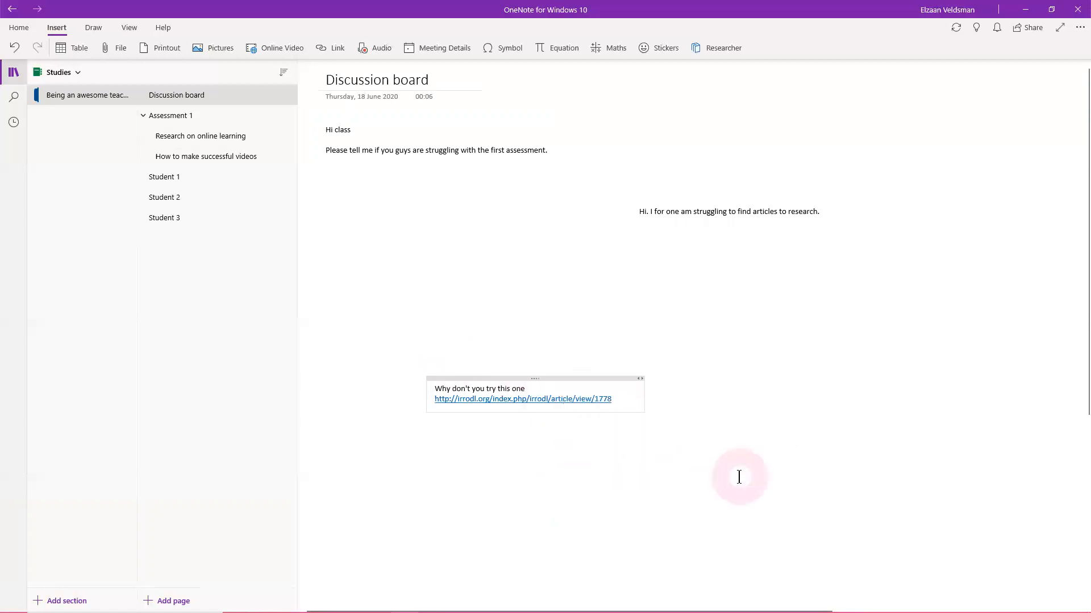
click(729, 456)
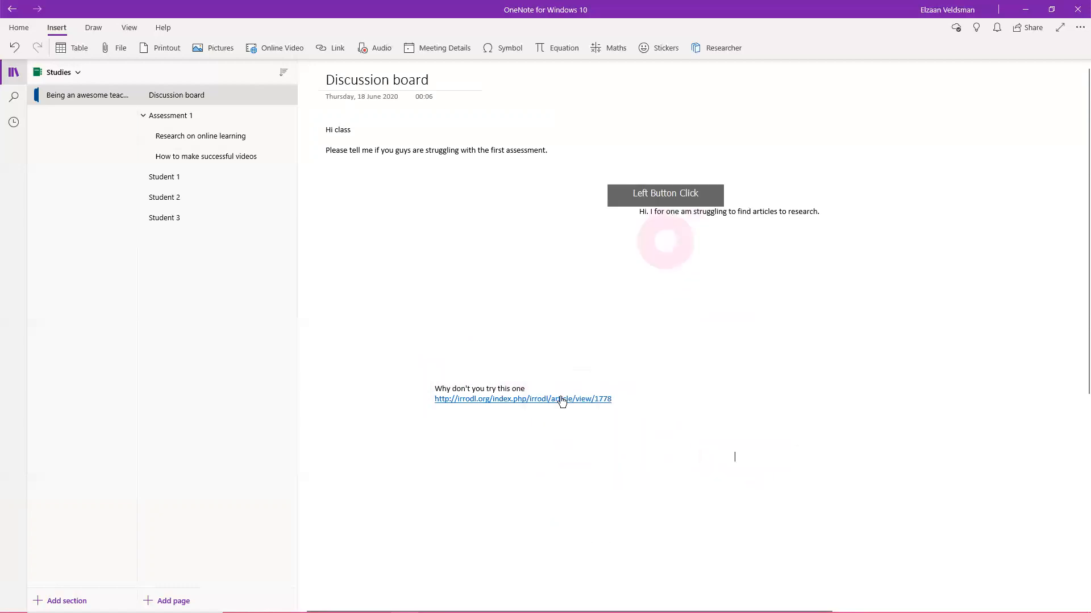
- Open the pasted article link in the browser to test it, and close the browser window
click(520, 400)
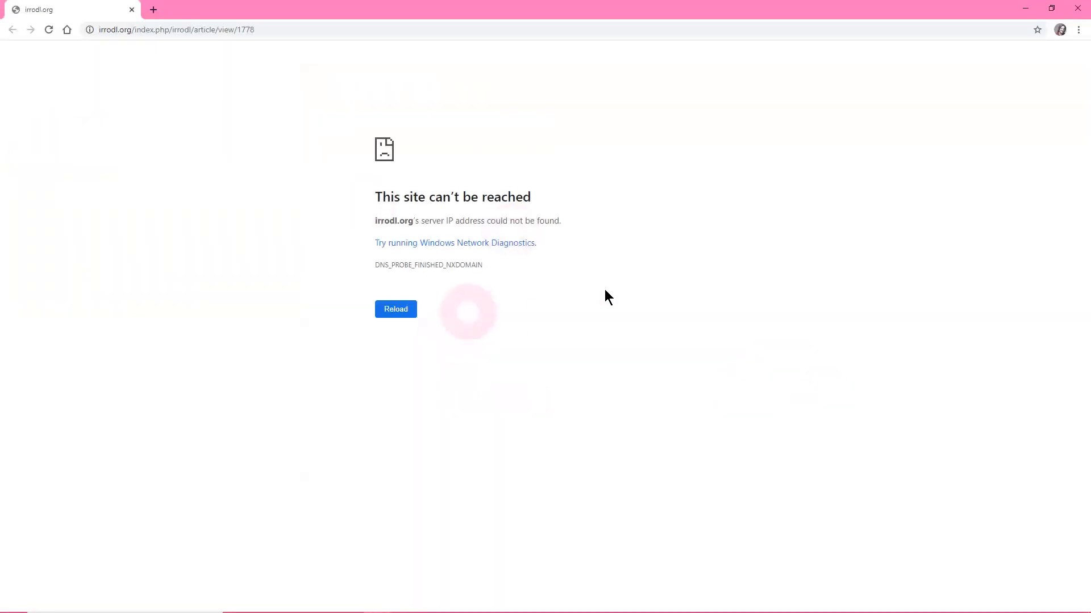
click(1068, 11)
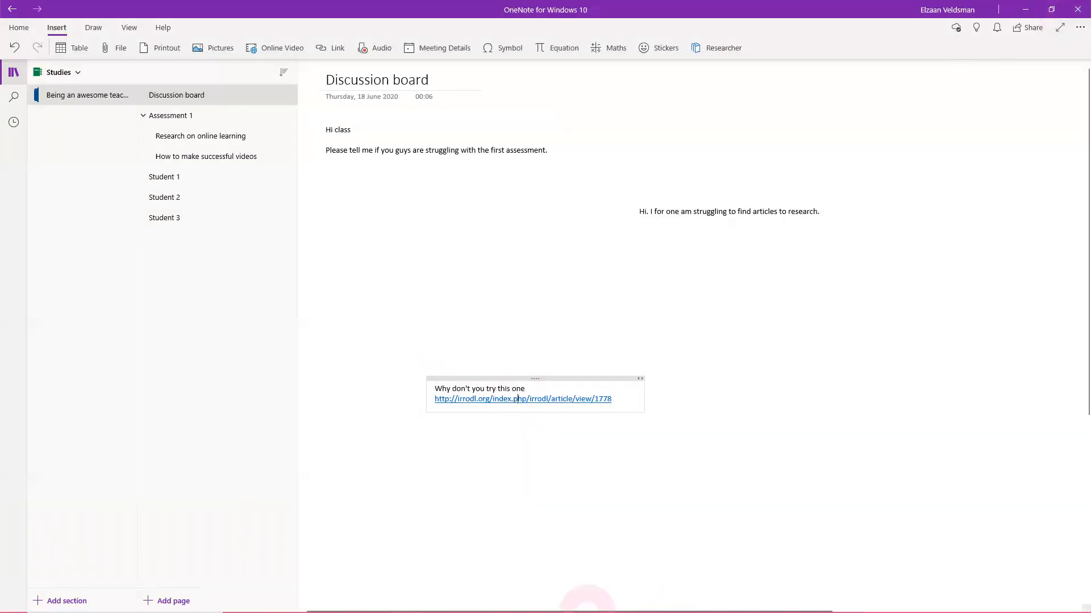
mouse_move(570, 611)
mouse_move(404, 597)
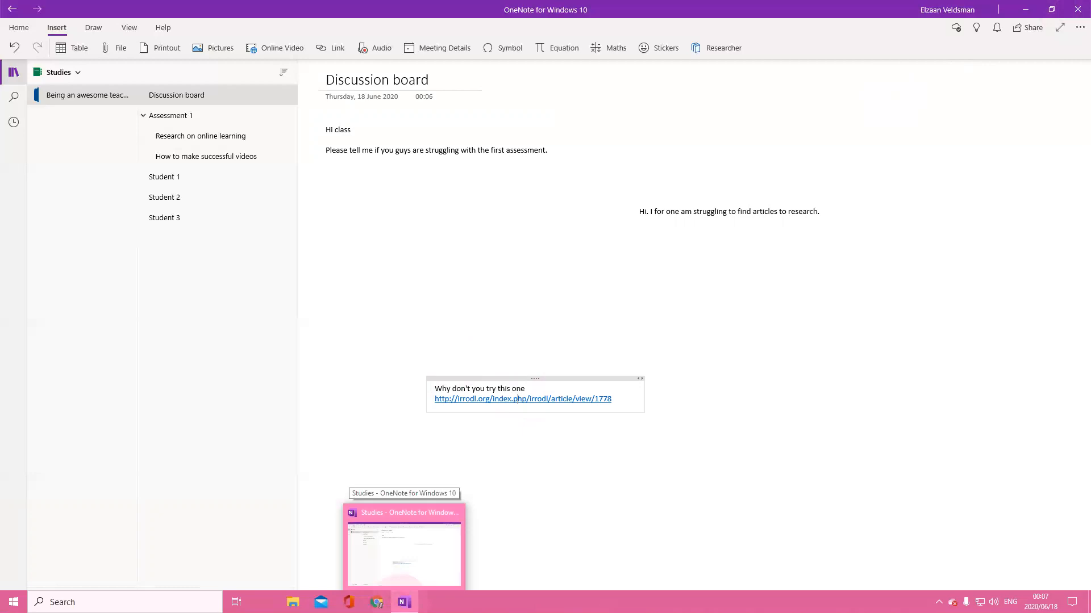
key(ctrl+alt+shift)
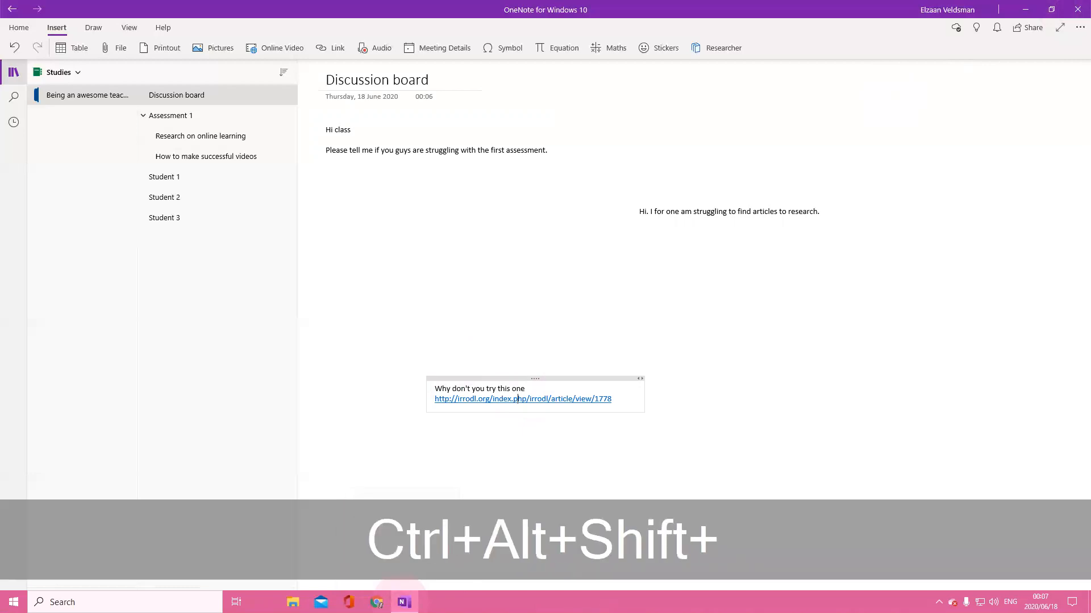
key(ctrl+alt+shift+h)
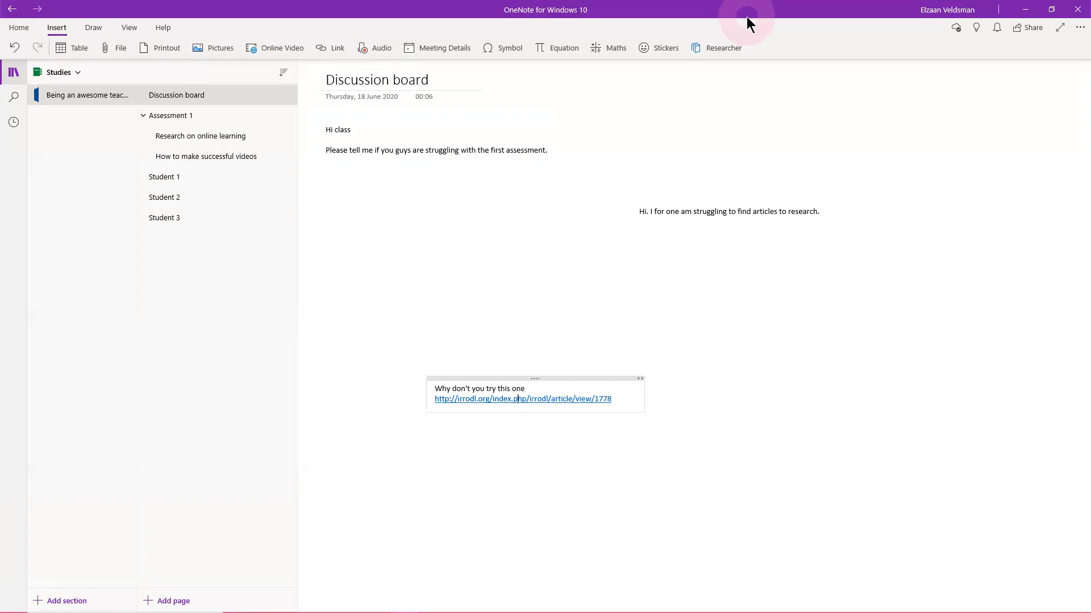
click(753, 69)
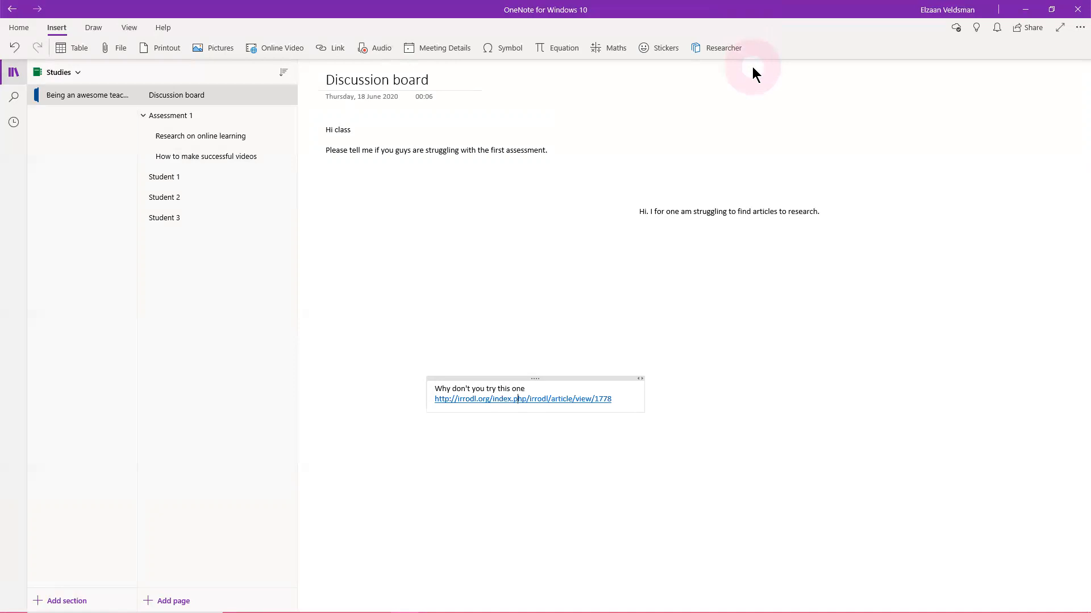